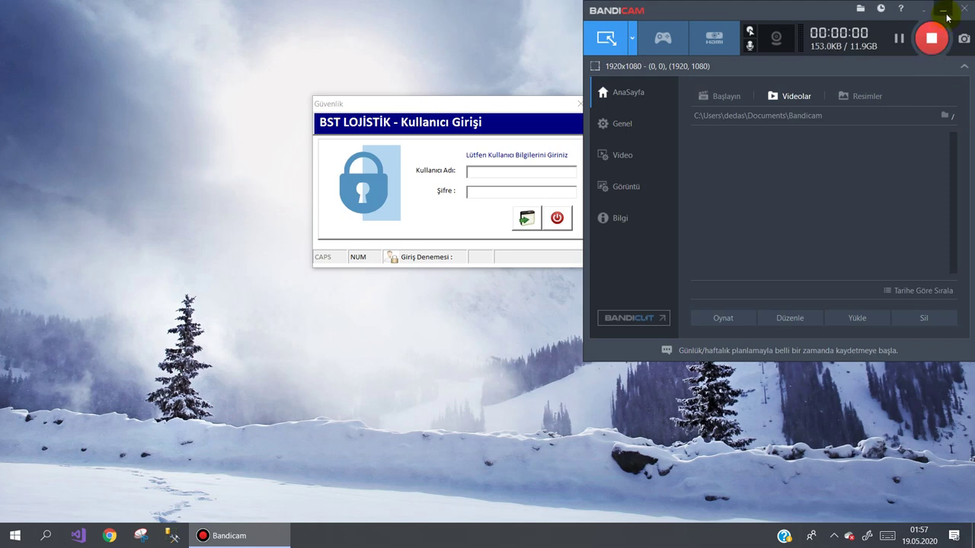
Clear the recorder away, reposition the Güvenlik login form and log in with the user name.
click(943, 9)
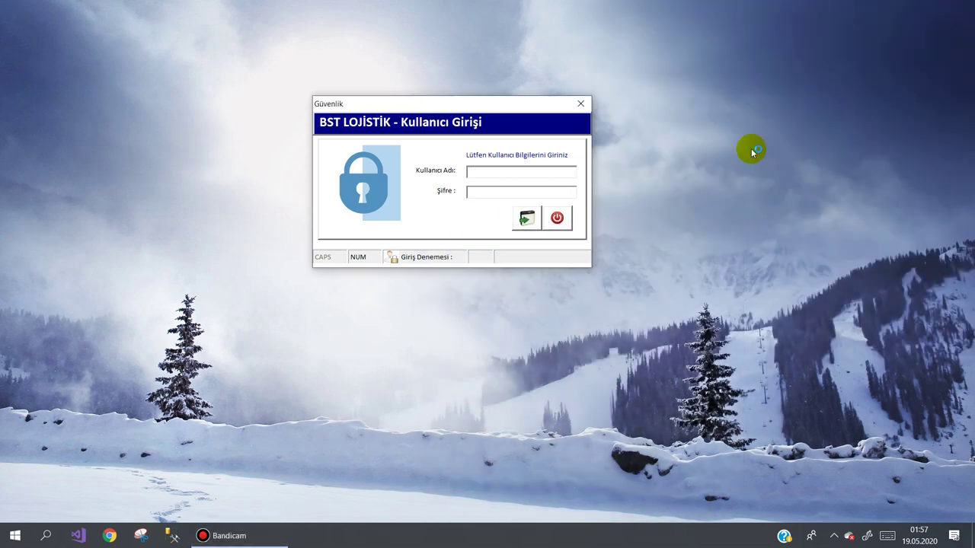
drag(475, 102, 484, 89)
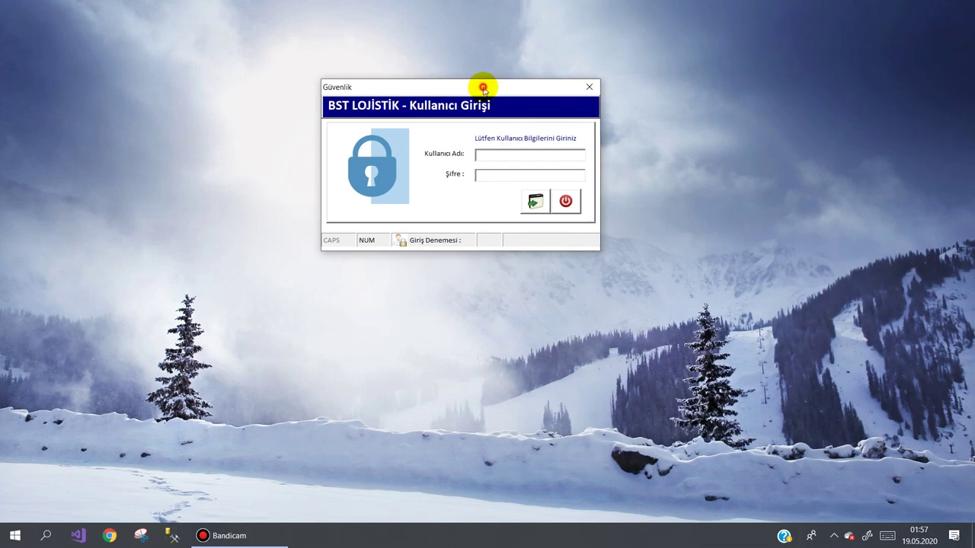
drag(483, 90, 472, 102)
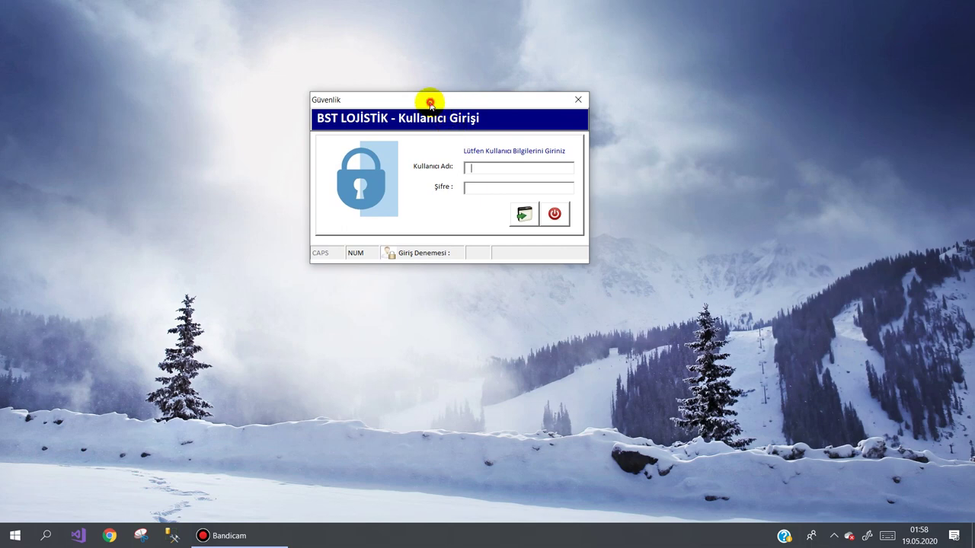
drag(431, 102, 335, 106)
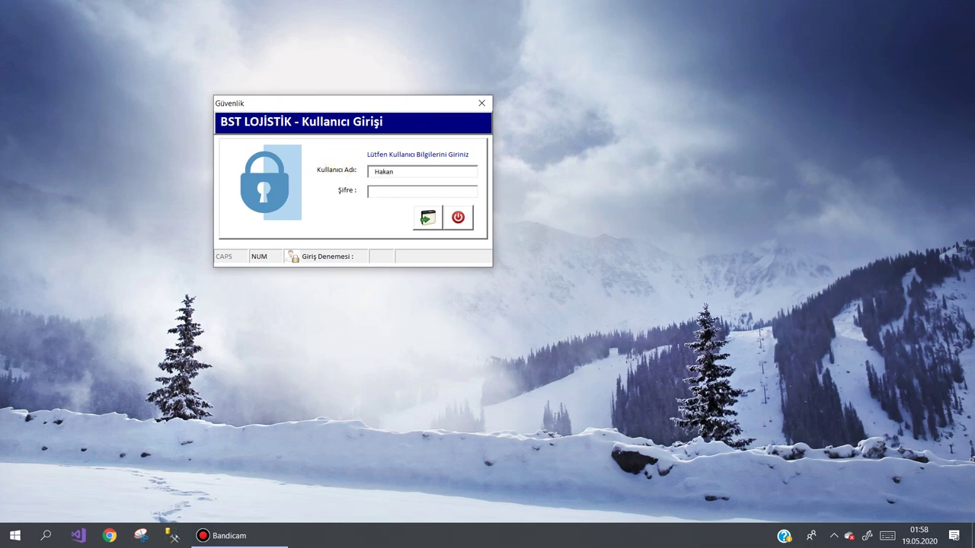
key(Return)
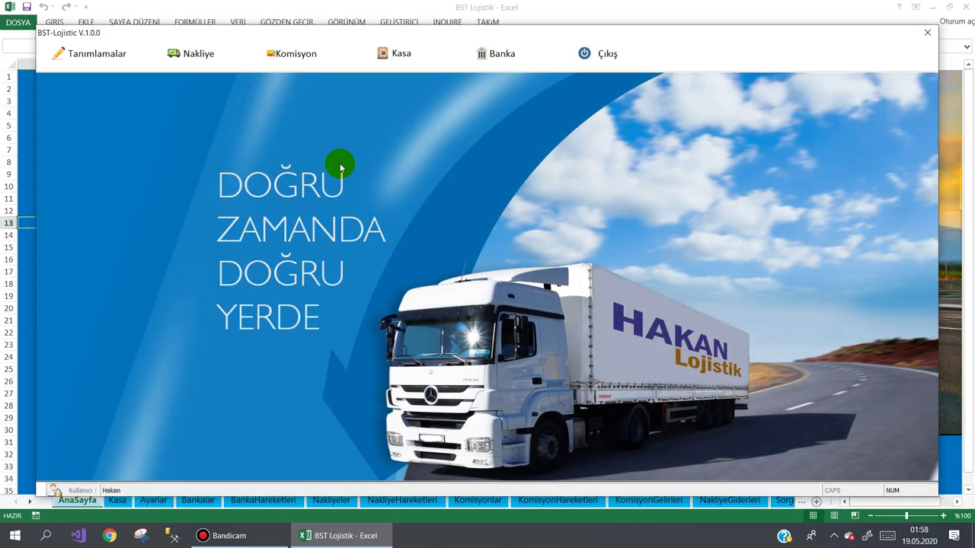
Browse the Tanımlamalar, Nakliye and Komisyon menus of the BST Lojistik main screen.
click(112, 55)
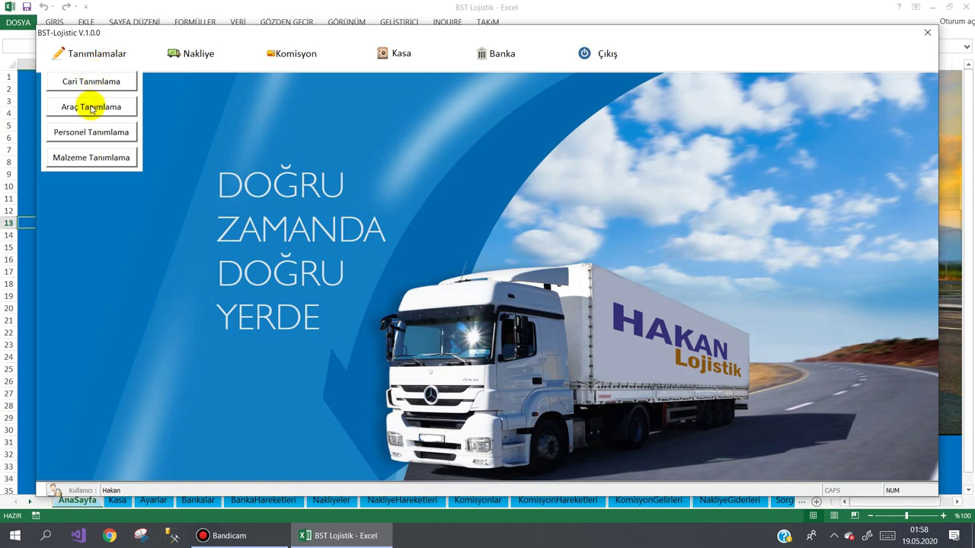
mouse_move(202, 67)
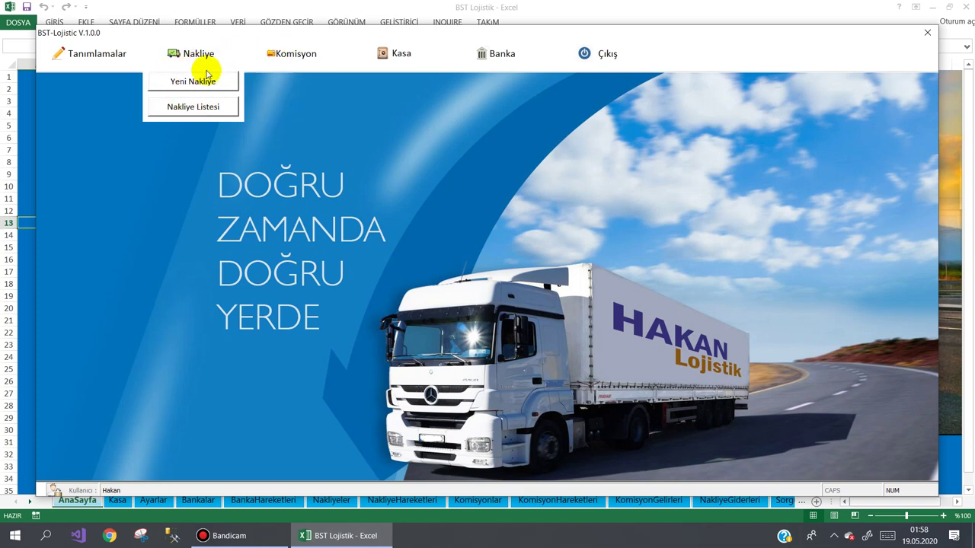
click(177, 118)
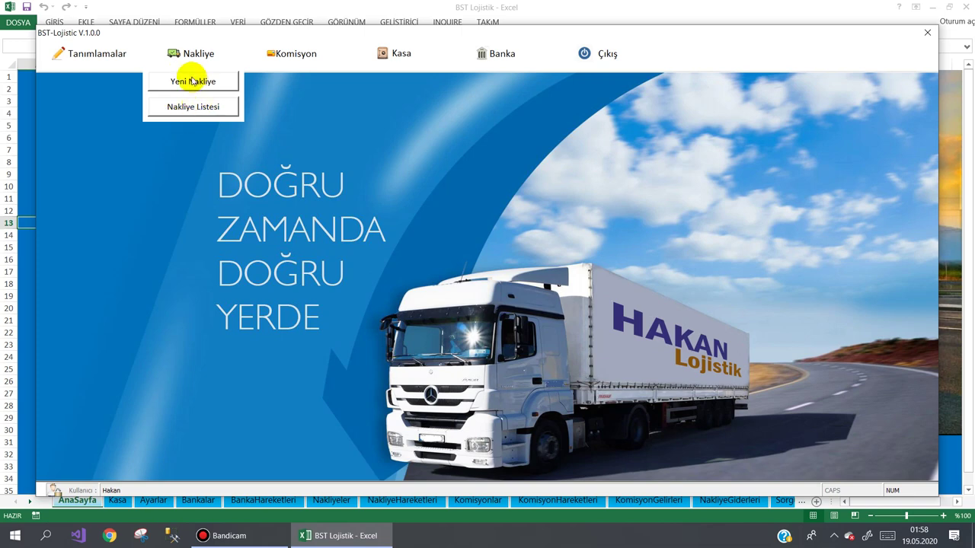
mouse_move(314, 58)
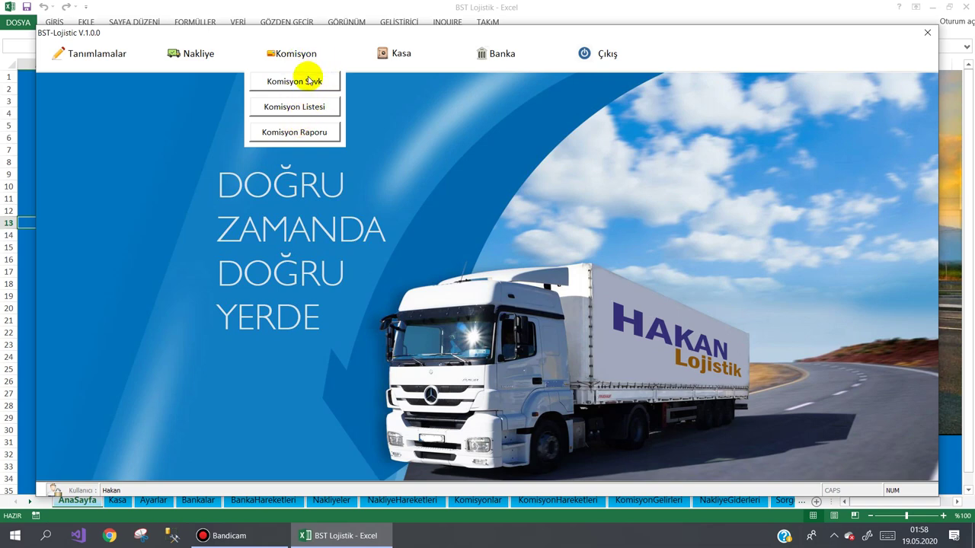
Open and close the Kasa İşlemleri window and the Bankalar list.
mouse_move(388, 64)
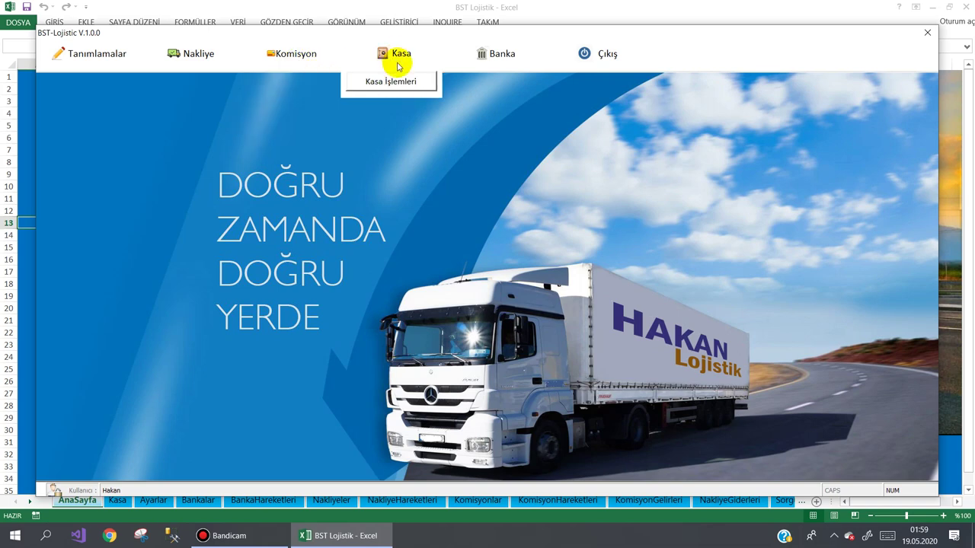
click(401, 83)
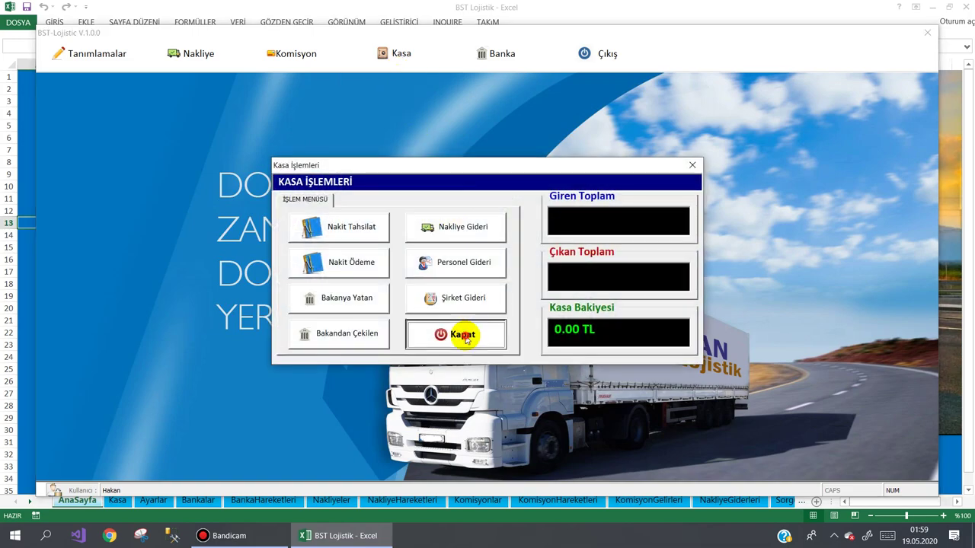
click(466, 332)
click(496, 82)
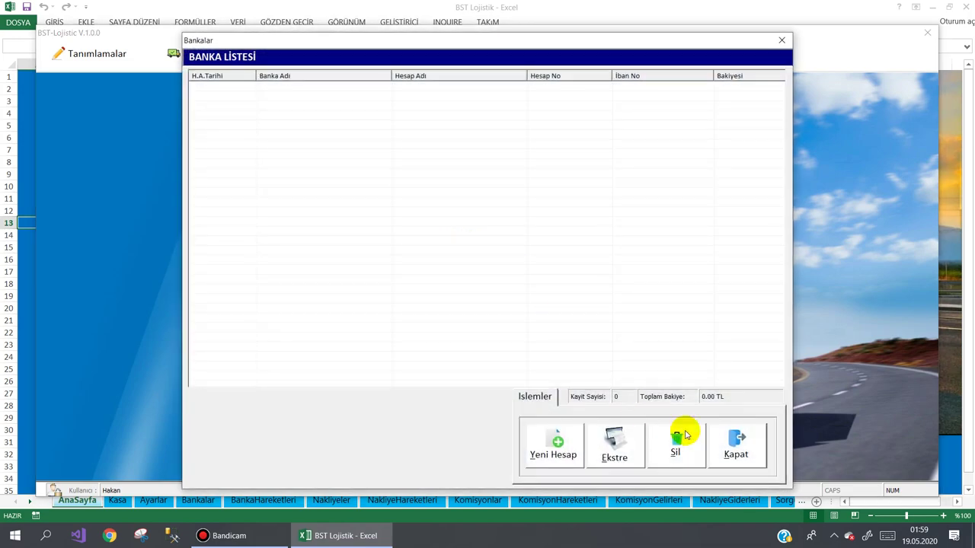
click(732, 445)
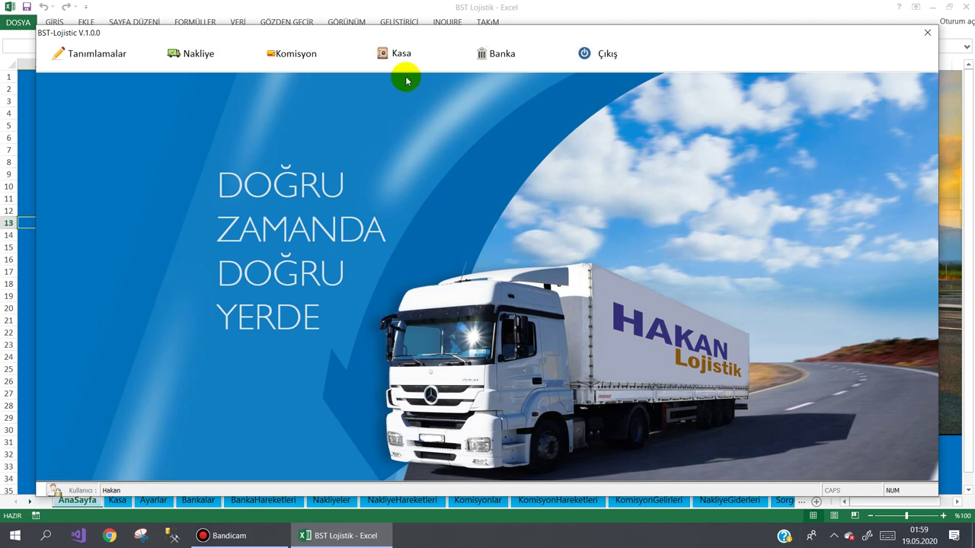
Review the Cari Listesi firms from ALFEMO to ZEN LOJİSTİC, glance at Yeni Kayıt, then close it.
mouse_move(481, 67)
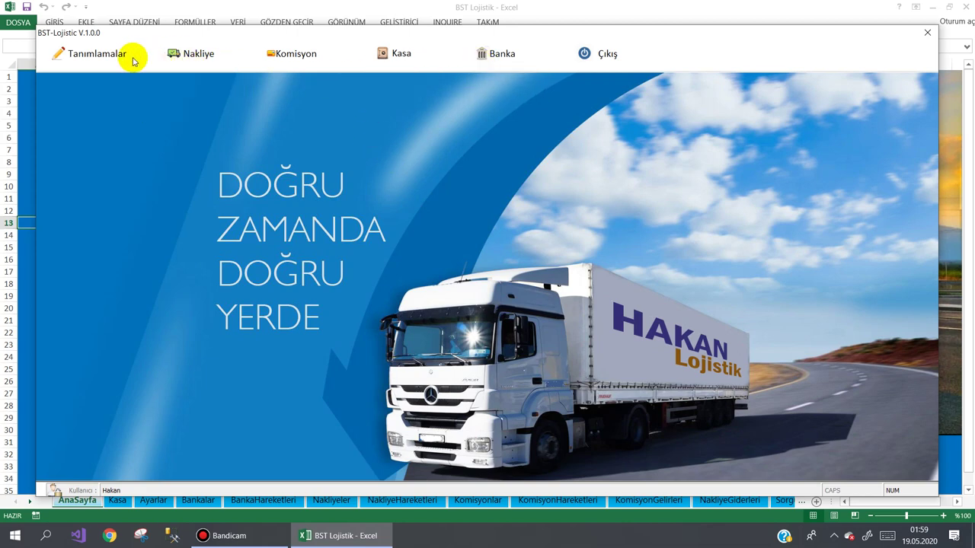
mouse_move(122, 59)
click(92, 81)
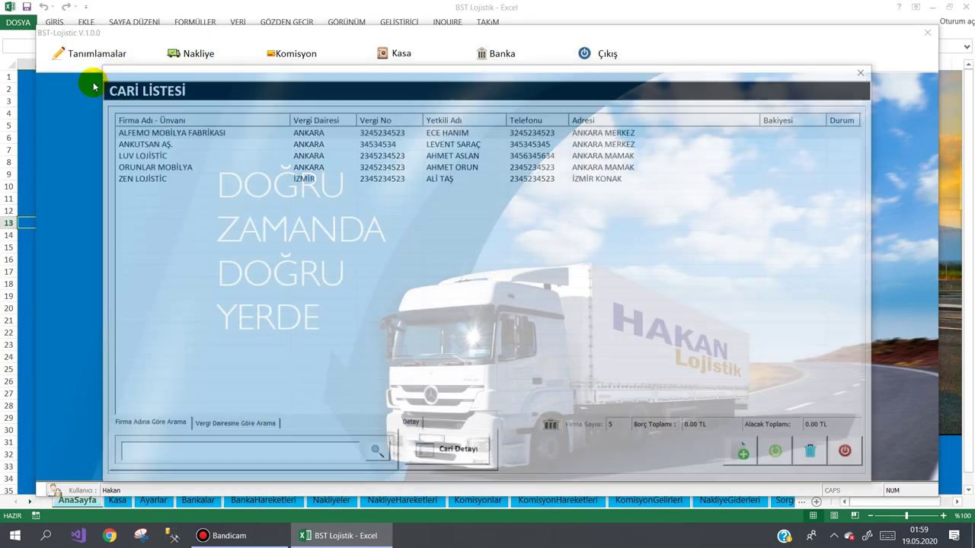
mouse_move(169, 131)
mouse_down()
mouse_move(163, 176)
mouse_move(160, 131)
mouse_up()
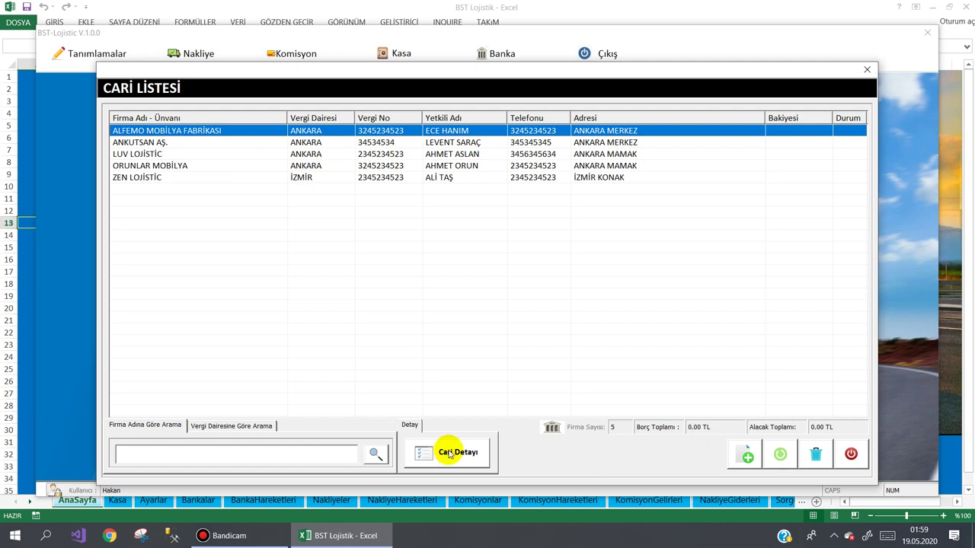
click(157, 429)
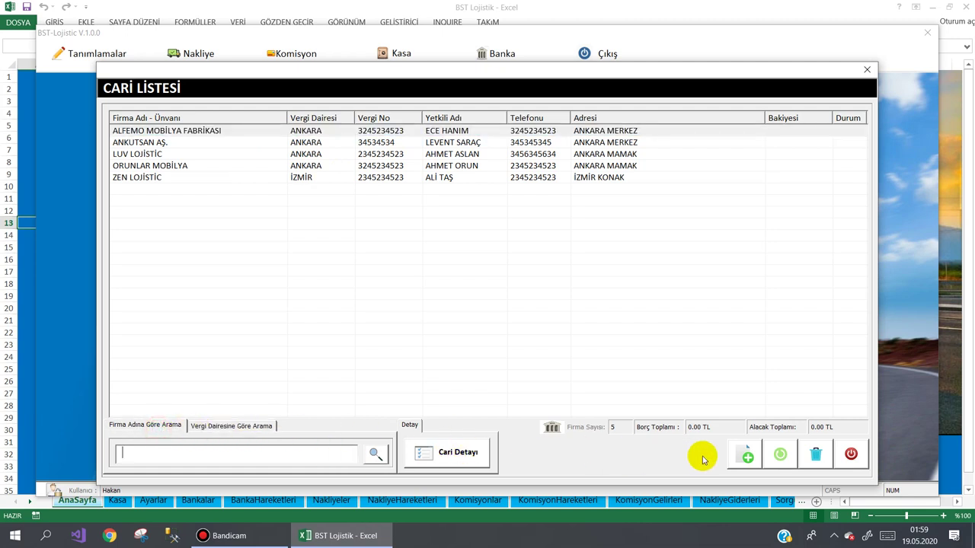
click(745, 456)
click(657, 332)
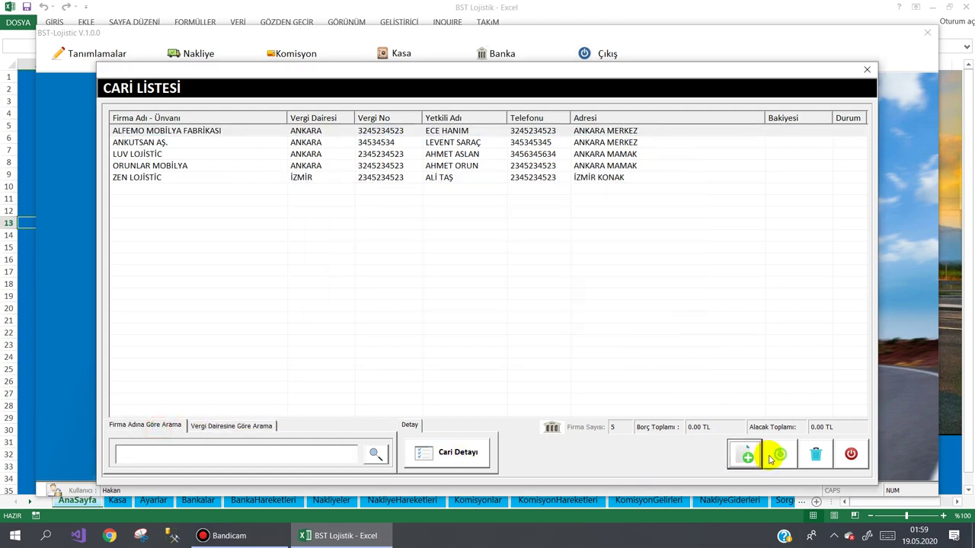
click(852, 455)
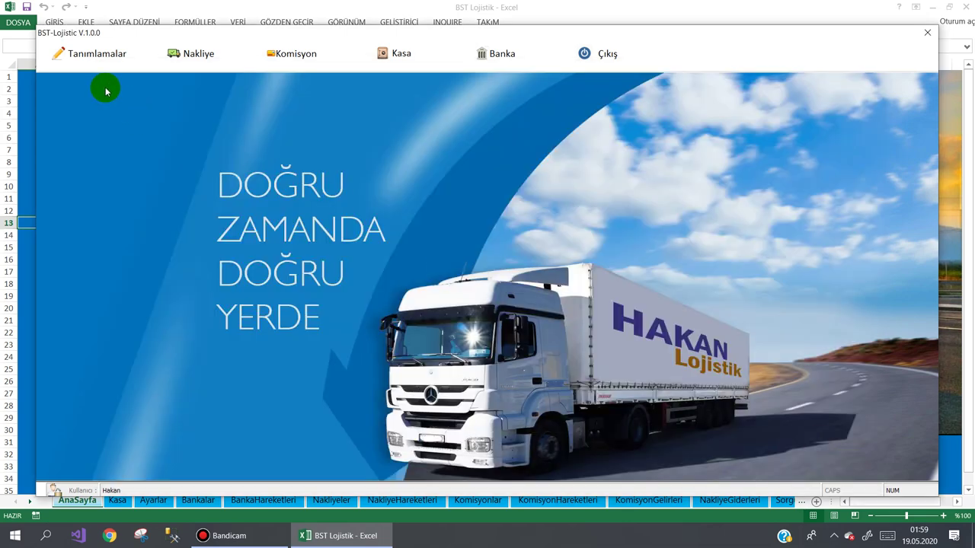
click(90, 53)
click(97, 109)
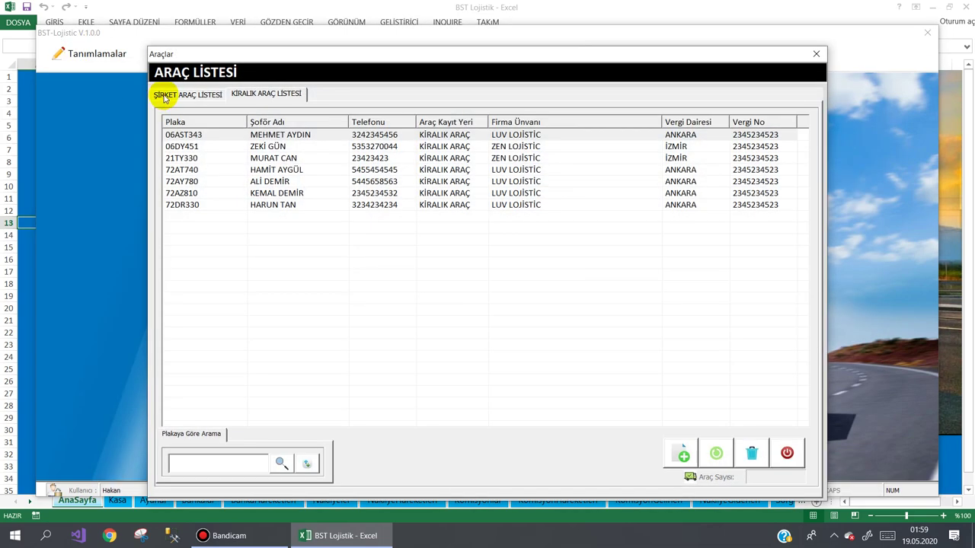
click(162, 95)
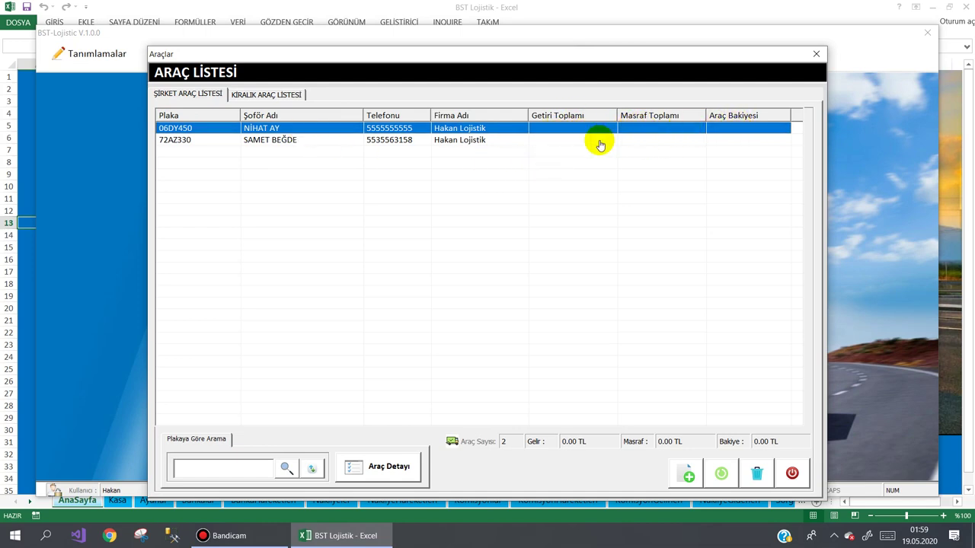
click(539, 140)
click(540, 129)
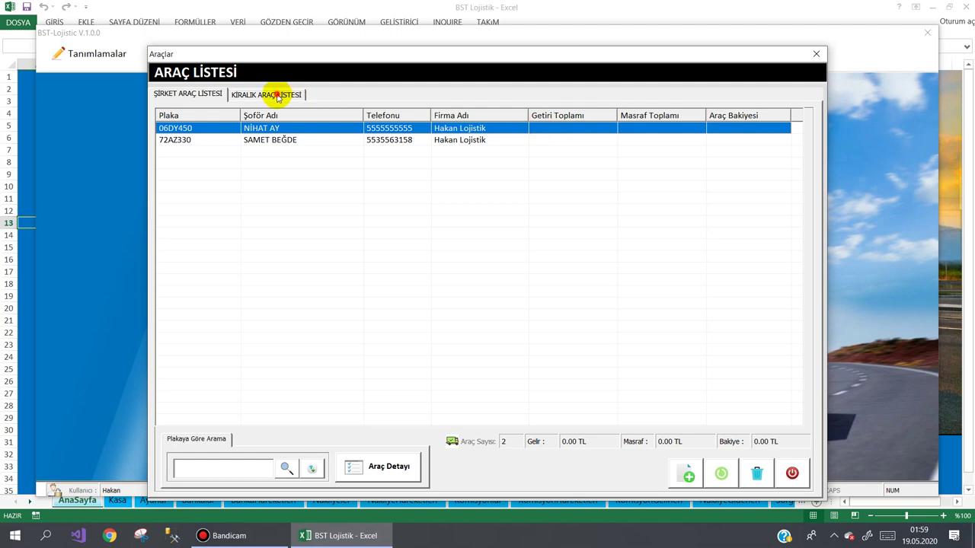
click(278, 96)
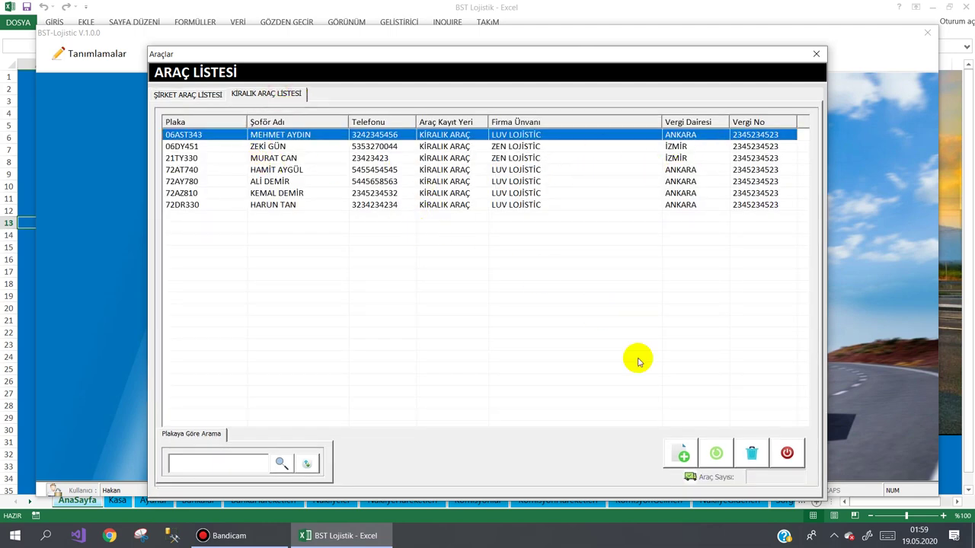
click(785, 453)
click(218, 58)
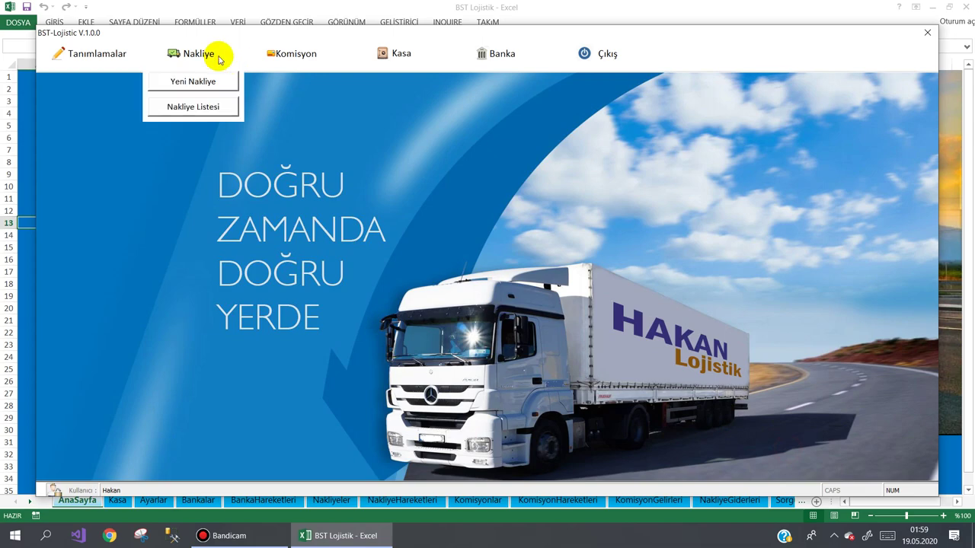
click(97, 52)
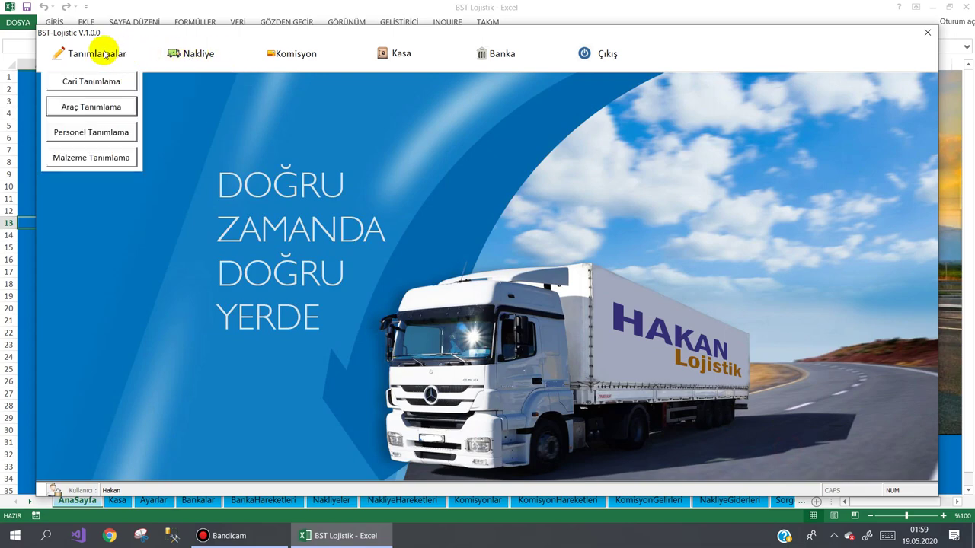
Look over the staff list, selecting the first and second staff rows, then close it.
click(69, 130)
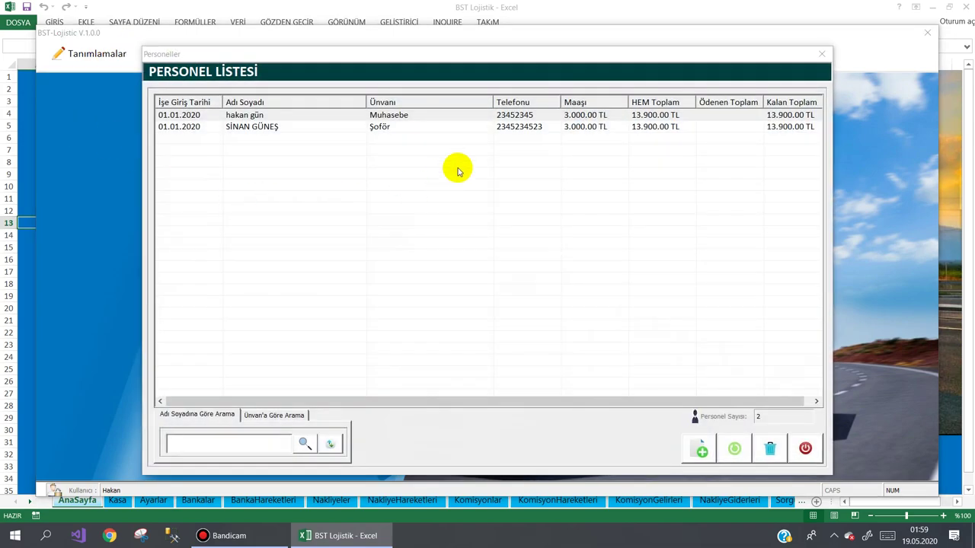
click(387, 116)
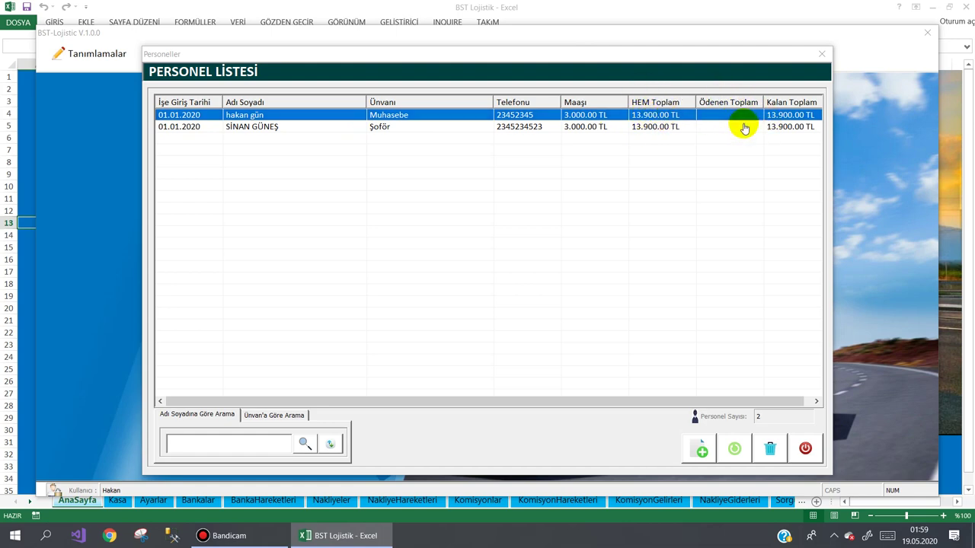
click(792, 127)
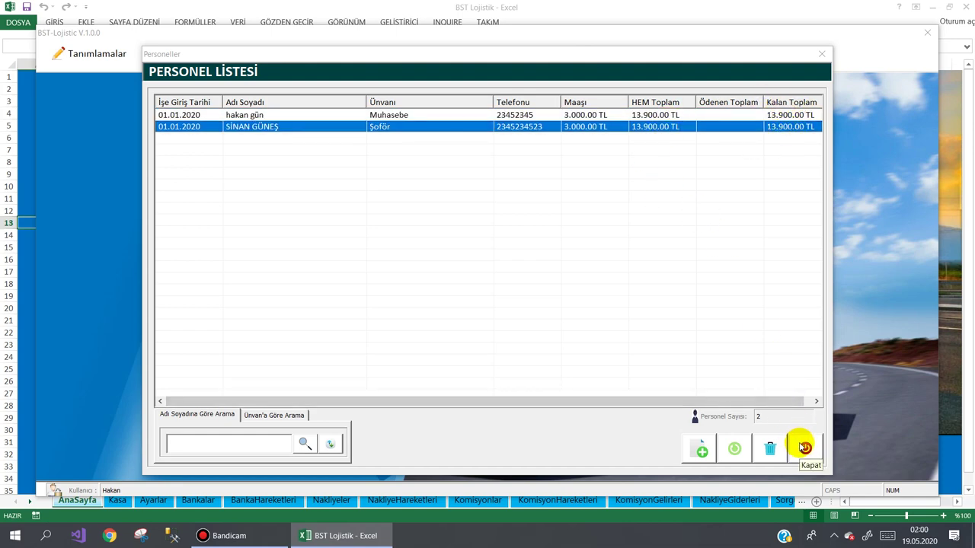
click(804, 447)
Review Malzeme Listesi, opening and cancelling a new material form, then close the list.
click(103, 57)
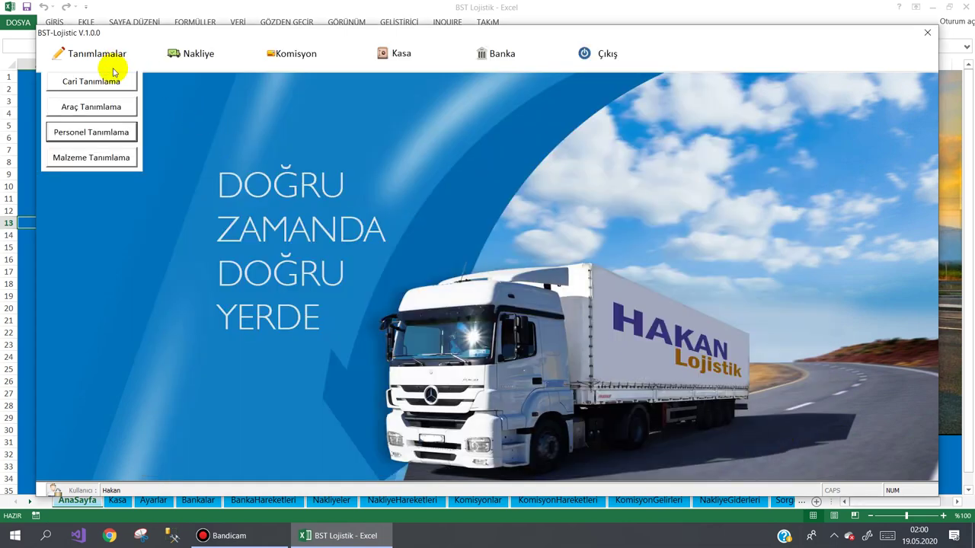
click(98, 158)
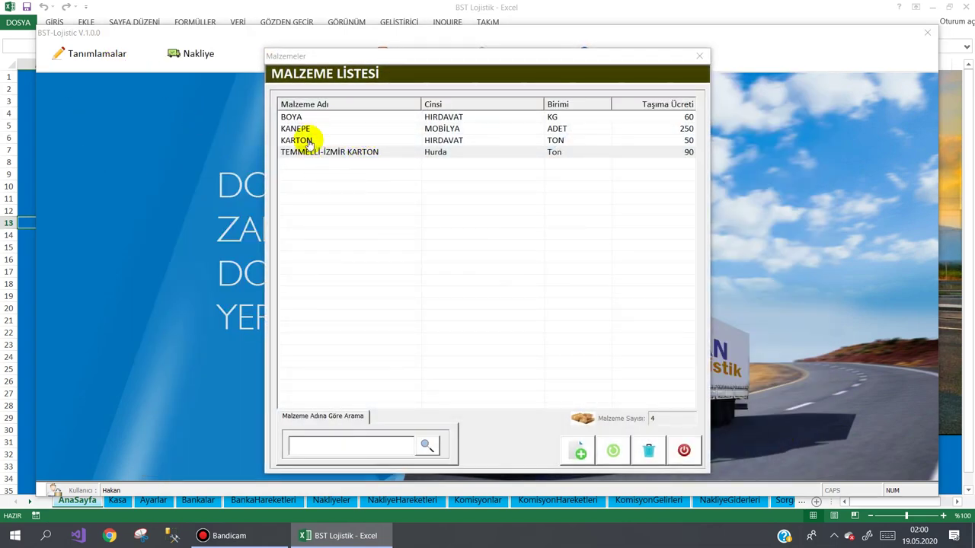
click(577, 450)
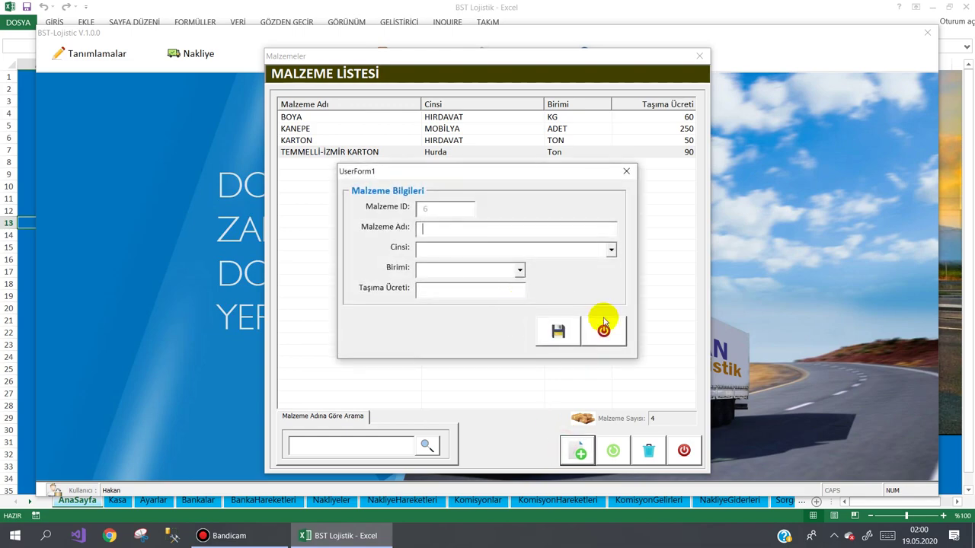
click(603, 326)
click(684, 450)
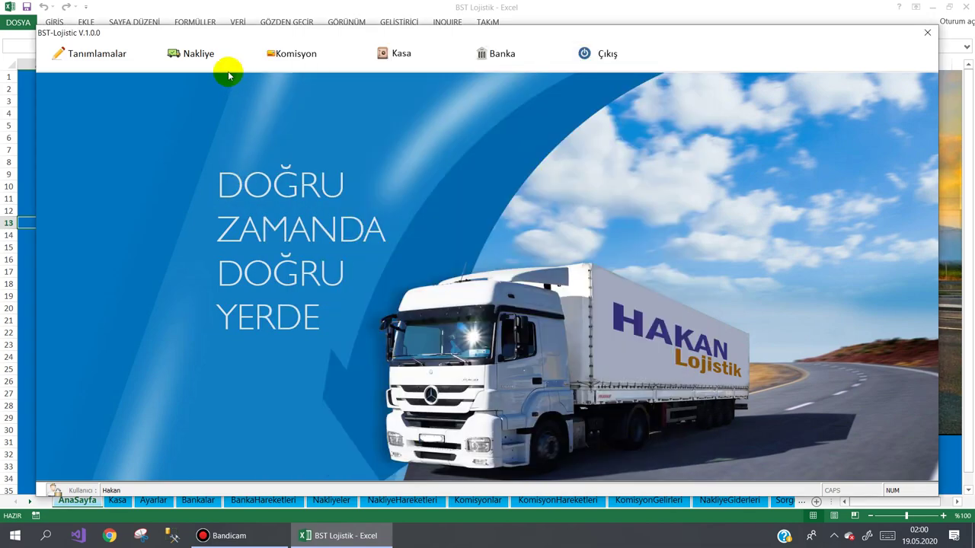
click(201, 54)
click(197, 83)
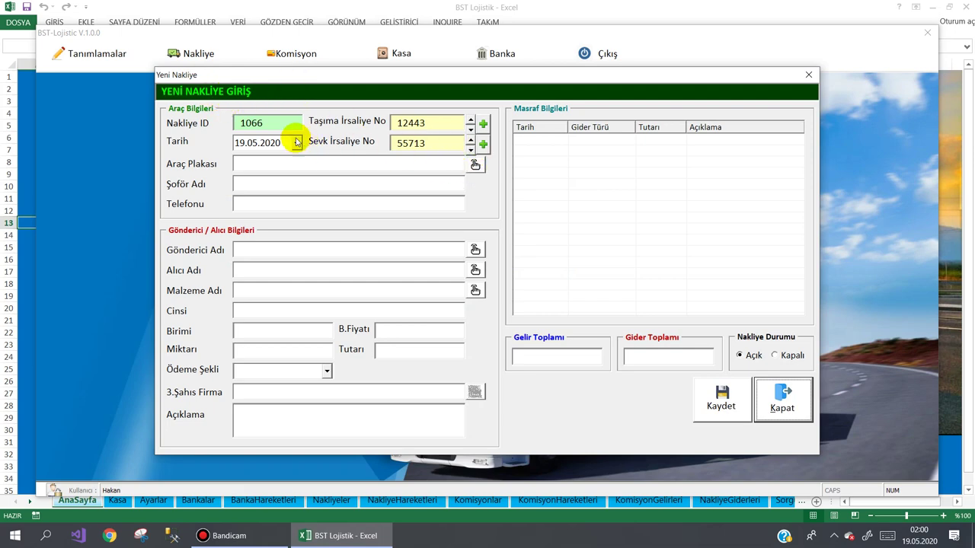
drag(286, 122, 229, 124)
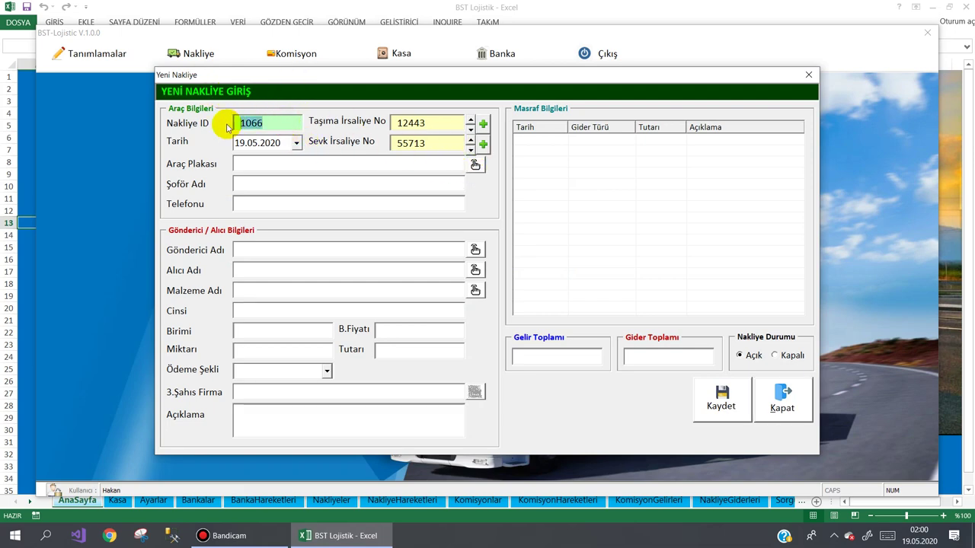
double_click(419, 122)
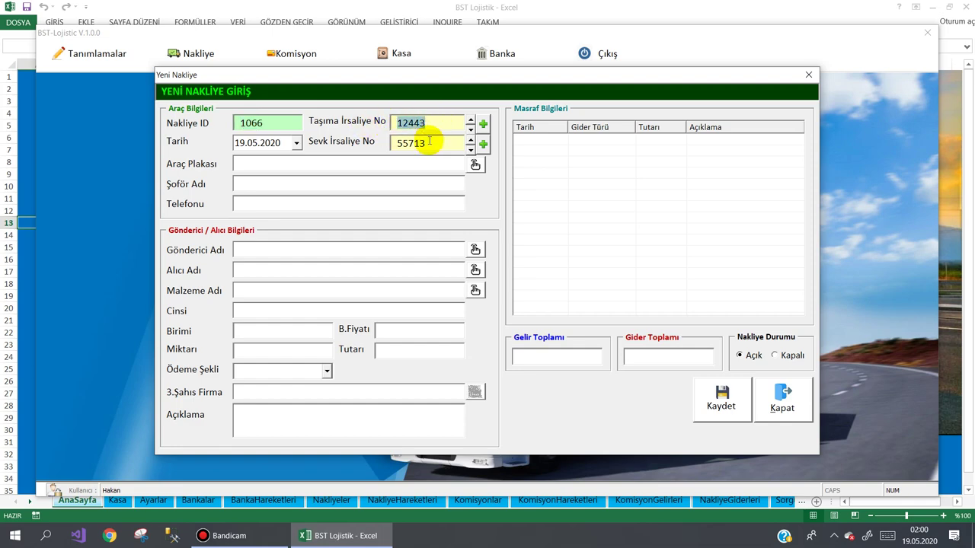
double_click(404, 143)
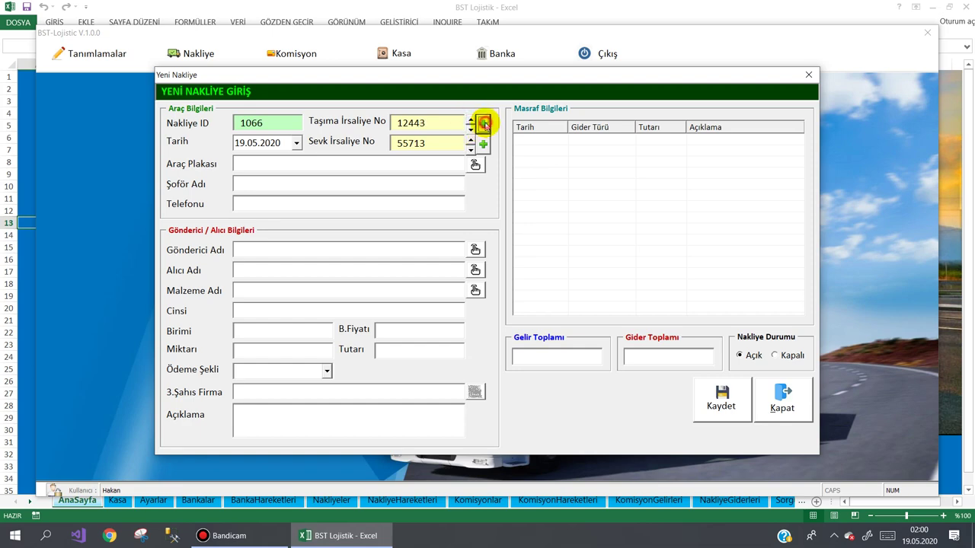
click(488, 146)
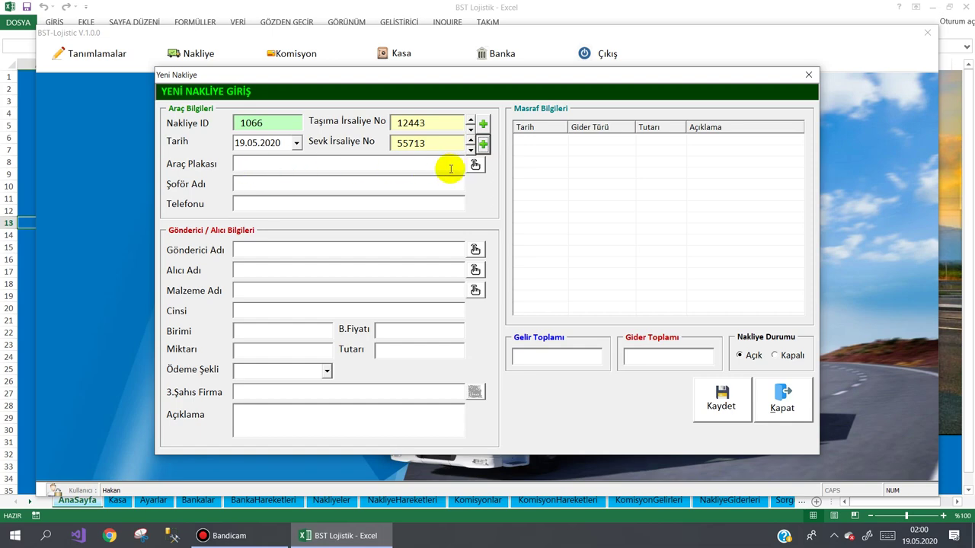
click(475, 165)
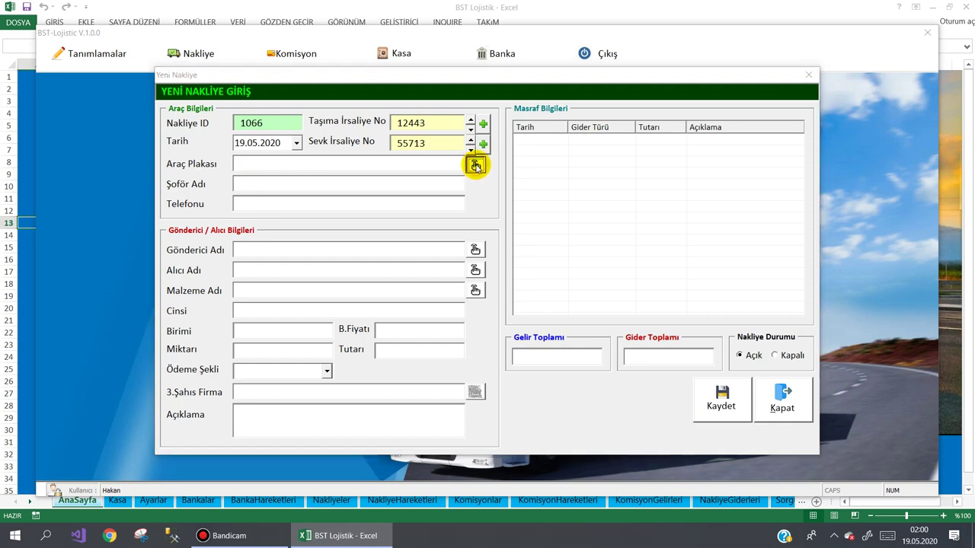
click(339, 148)
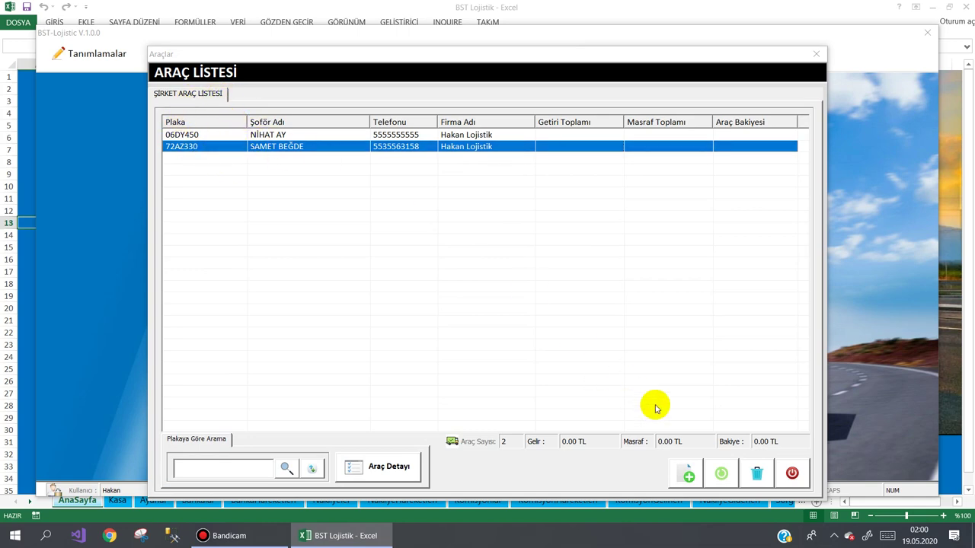
double_click(277, 135)
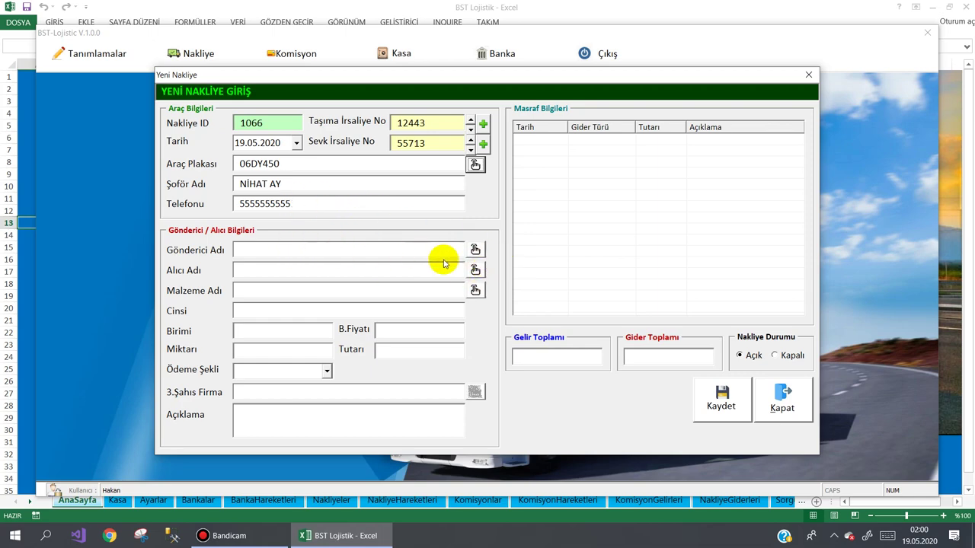
Set sender ALFEMO MOBİLYA FABRİKASI, receiver ORUNLAR MOBİLYA and material KANEPE.
click(475, 249)
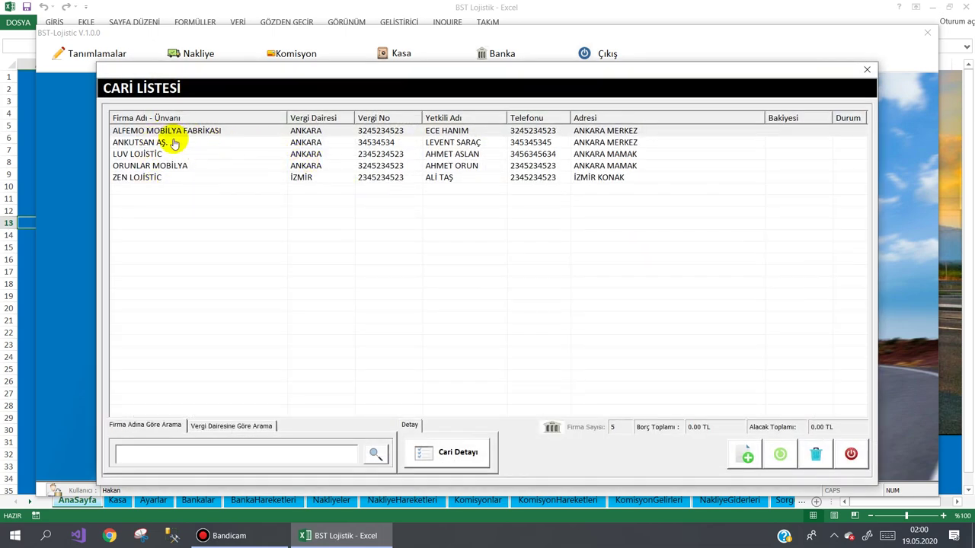
double_click(171, 132)
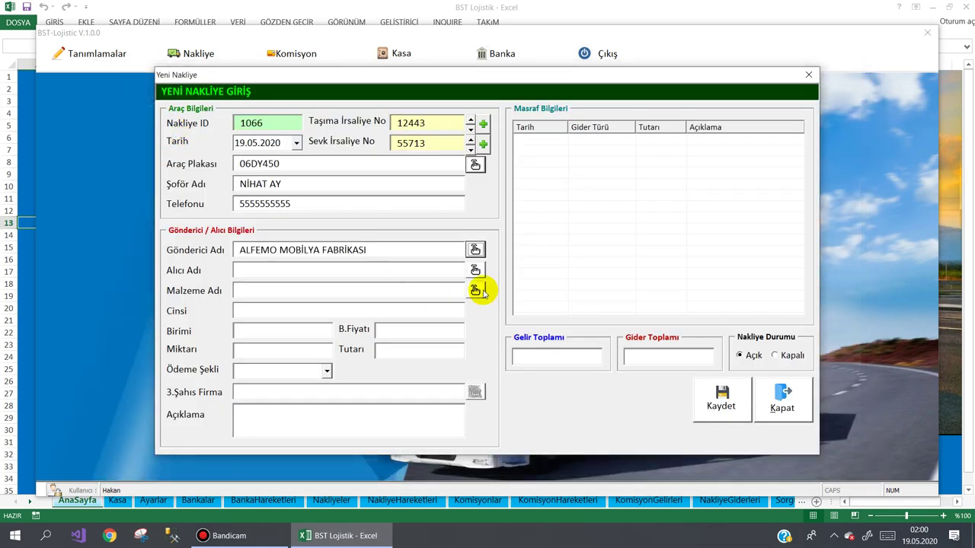
click(475, 271)
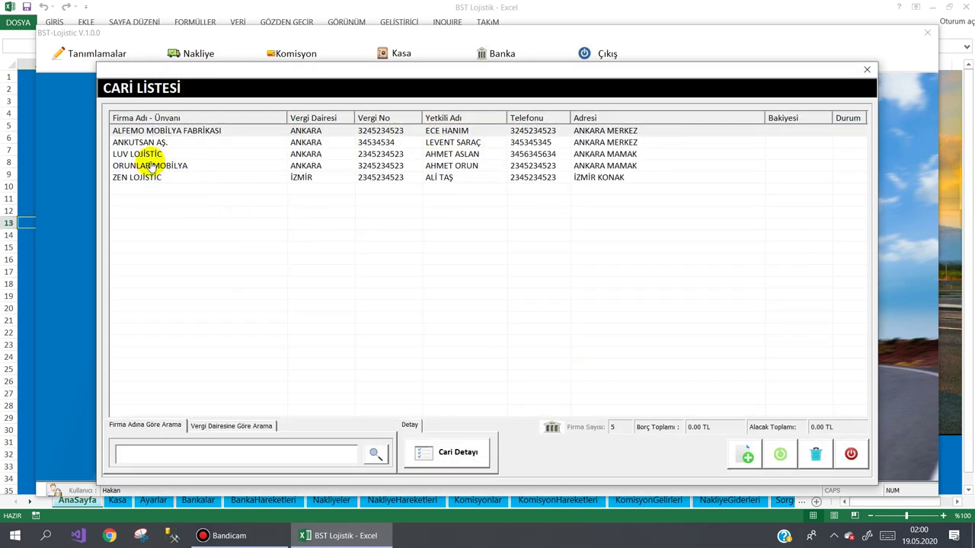
click(145, 166)
double_click(145, 166)
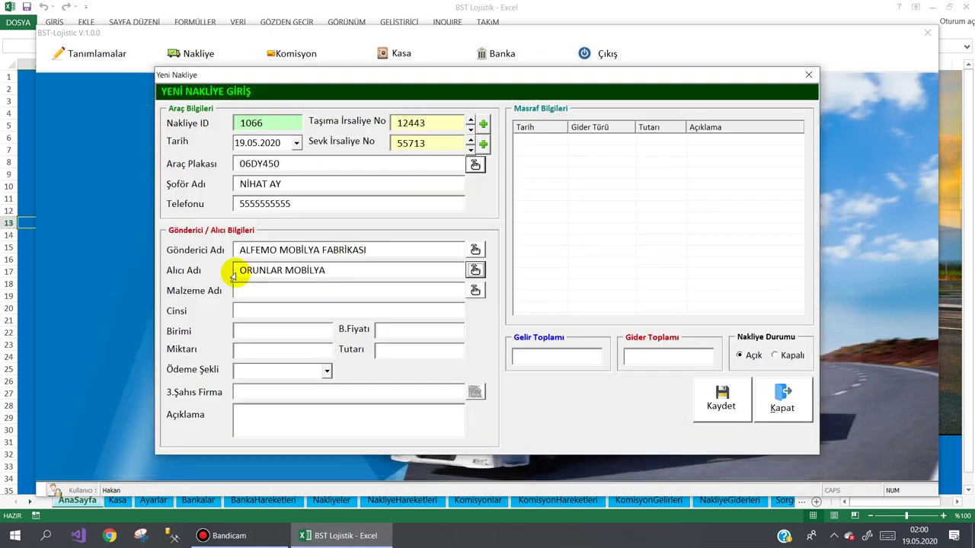
click(475, 291)
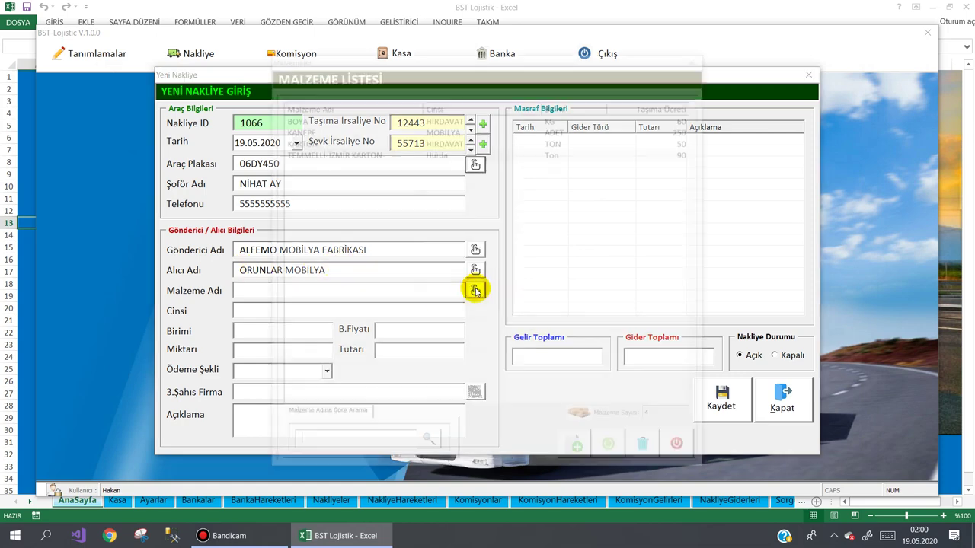
double_click(303, 126)
text(12)
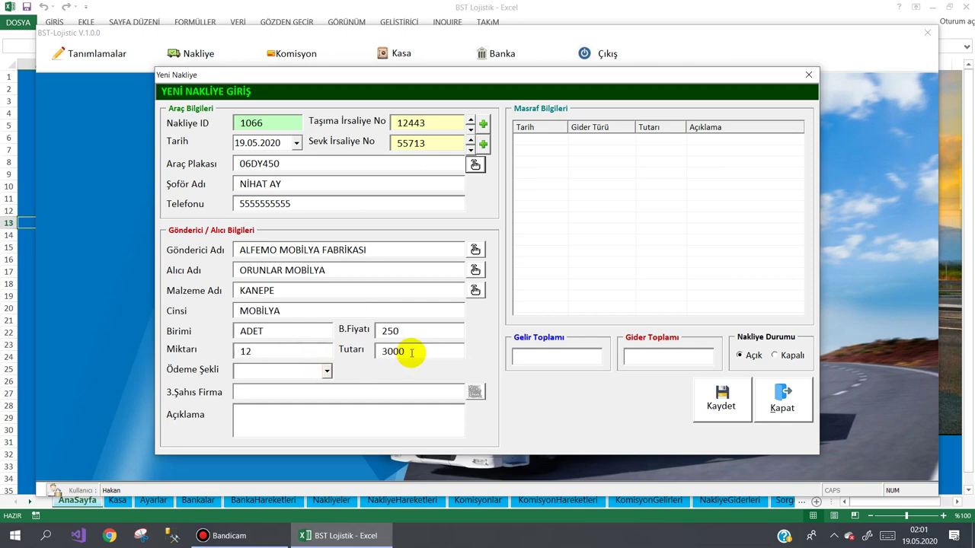
Try payment options, briefly switching to 3.Şahıs Ödemeli without choosing a third-party company.
click(327, 373)
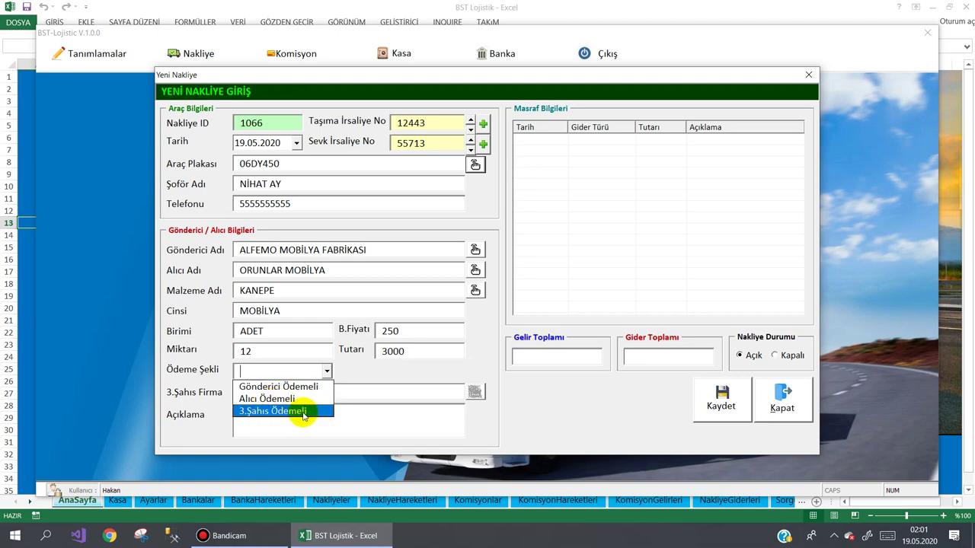
click(278, 386)
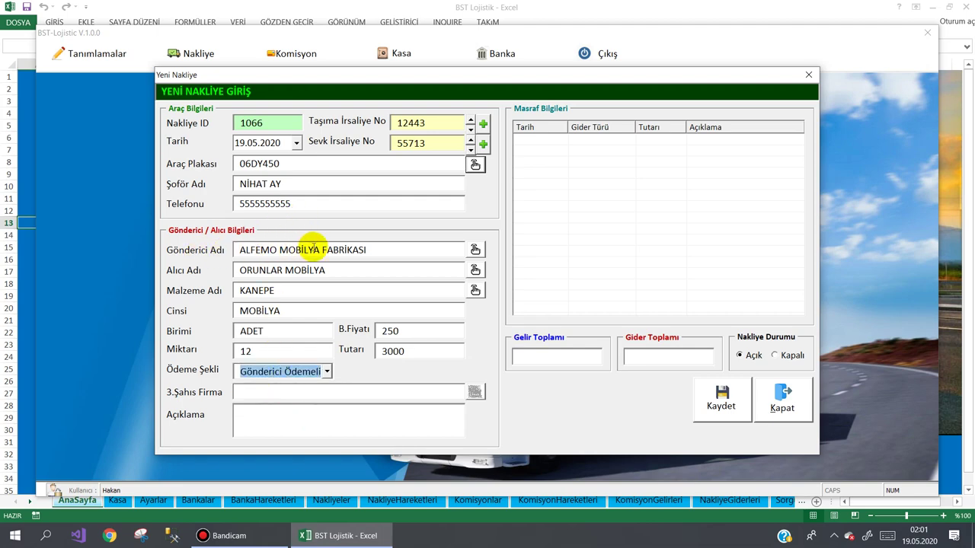
drag(400, 249, 214, 253)
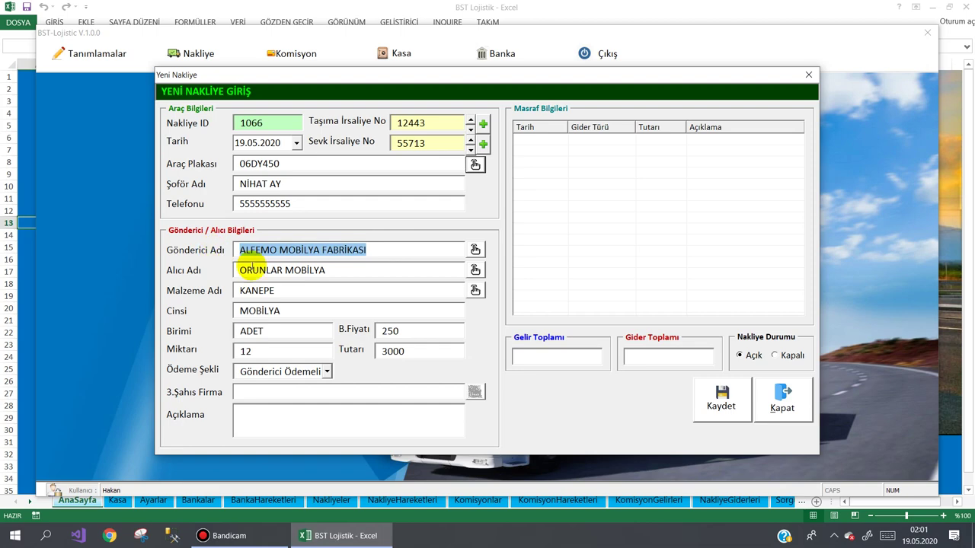
click(271, 412)
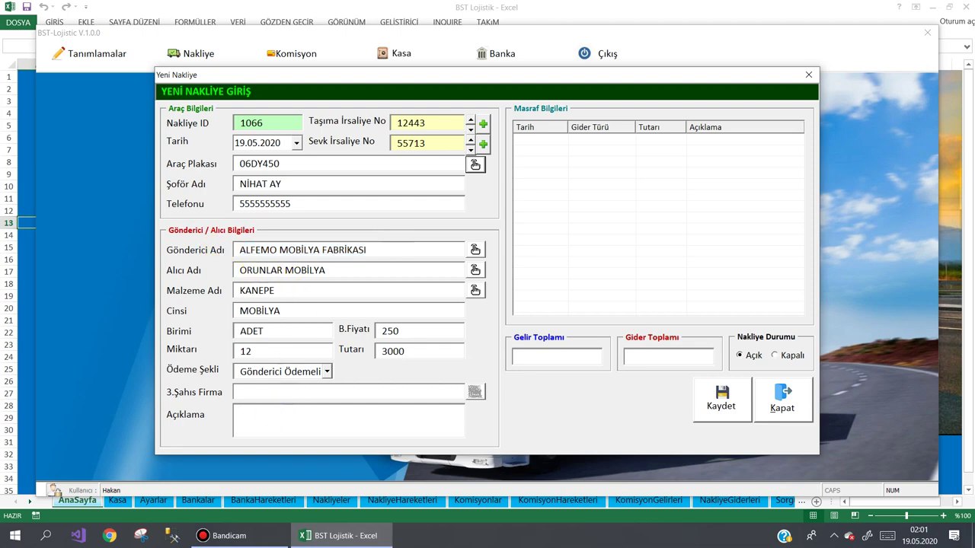
text(sdfgsdf)
click(327, 371)
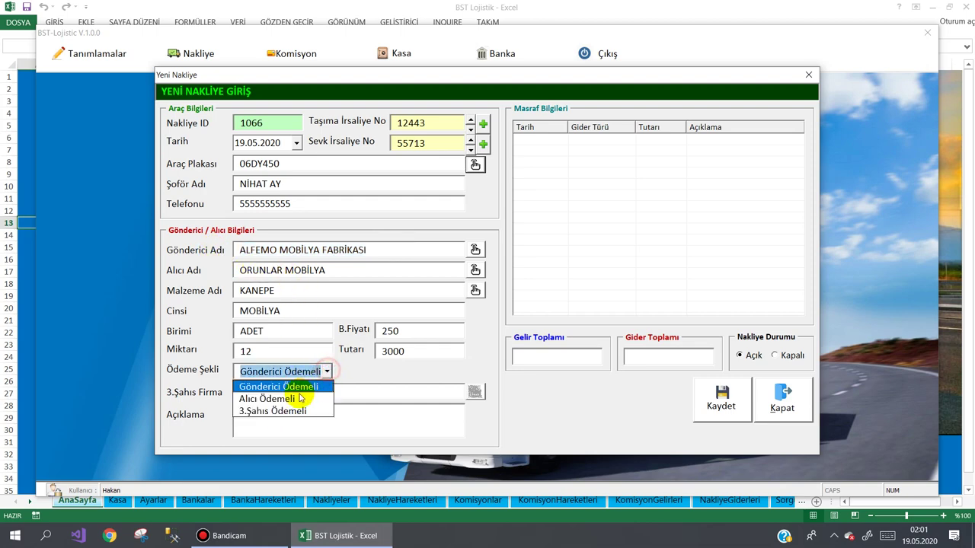
click(286, 410)
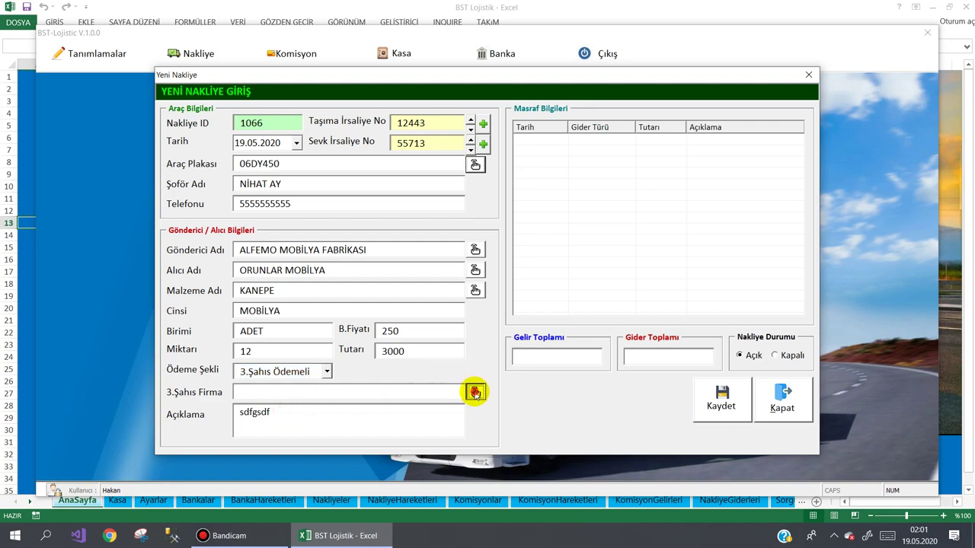
click(476, 393)
click(844, 453)
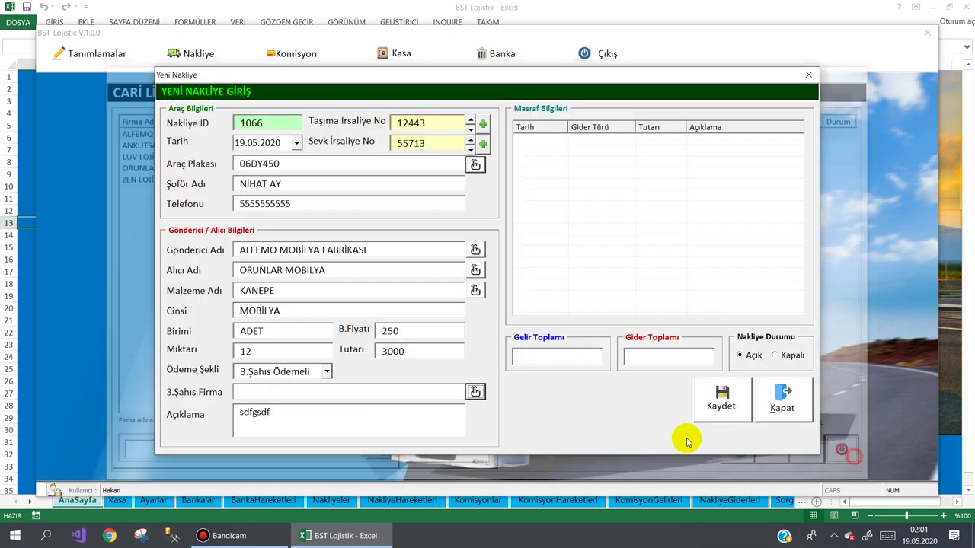
Set payment back to Gönderici Ödemeli and save shipment 1066 totalling 3000.
click(326, 371)
click(299, 384)
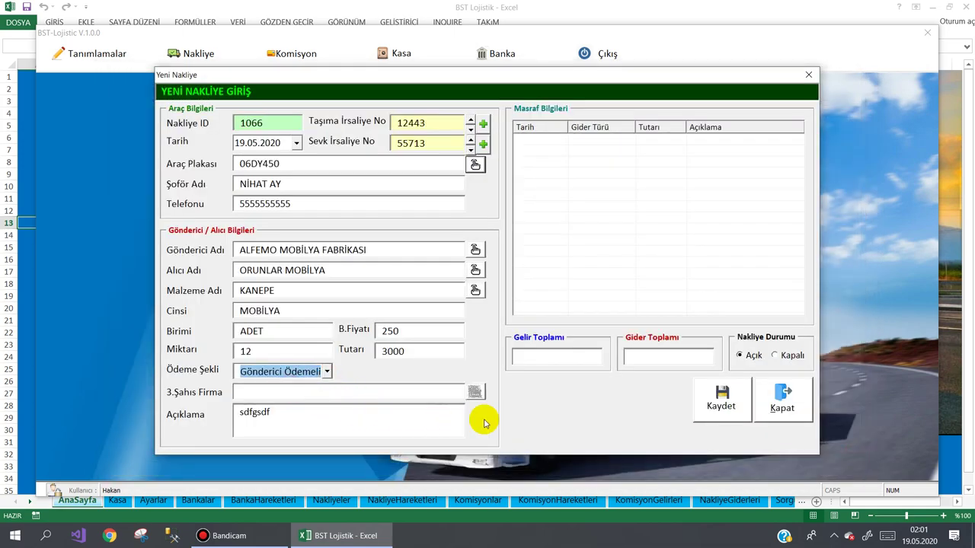
click(719, 409)
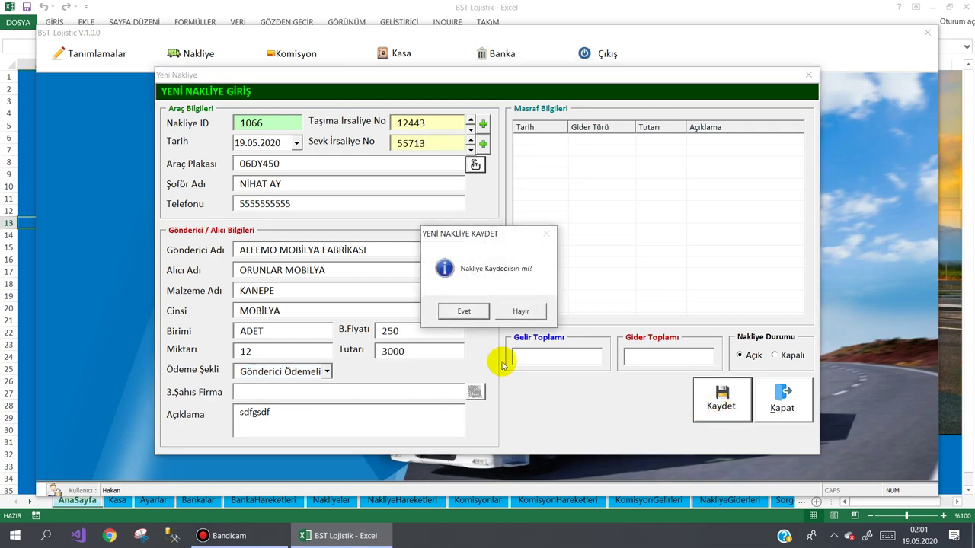
click(463, 311)
click(640, 291)
Inspect shipment 1066's details from the Nakliye Listesi, then close the detail form and list.
click(200, 53)
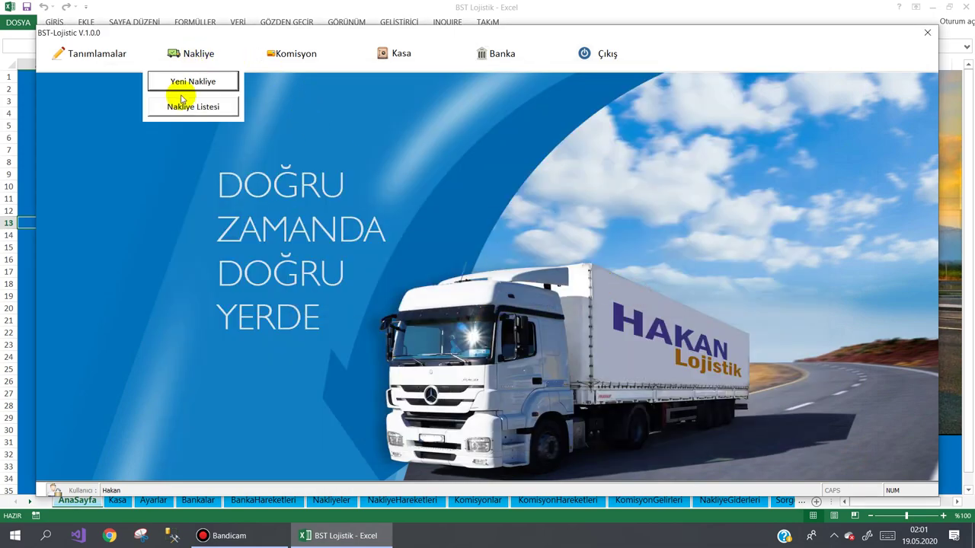
click(181, 105)
click(236, 86)
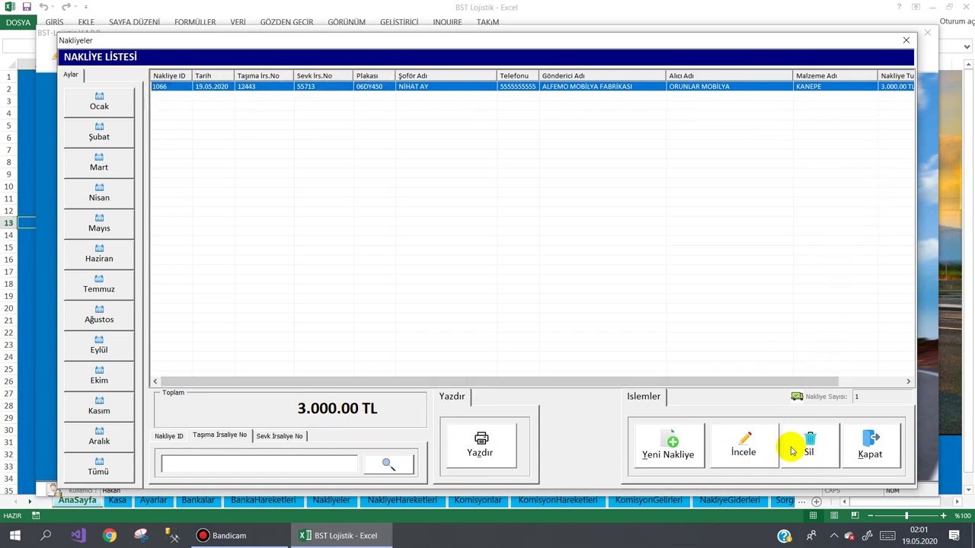
click(736, 448)
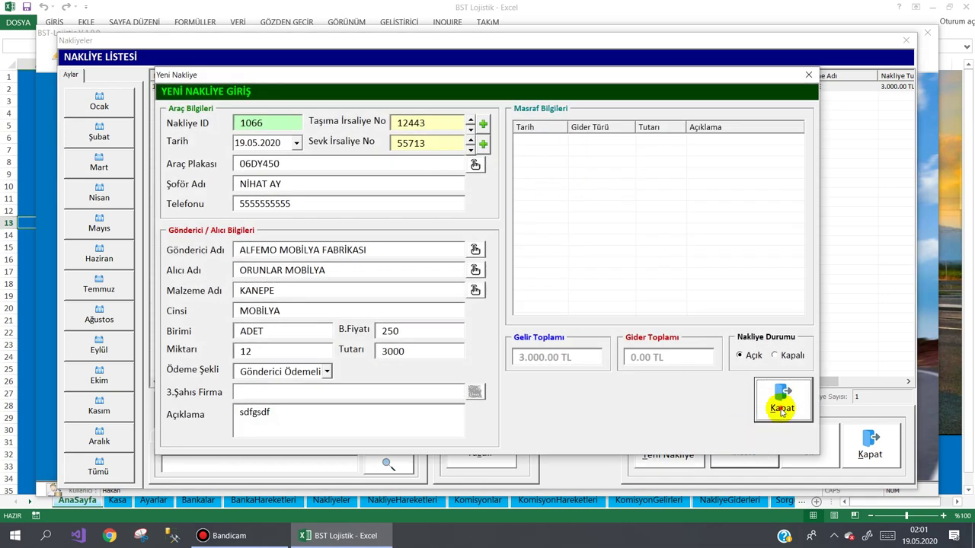
click(781, 406)
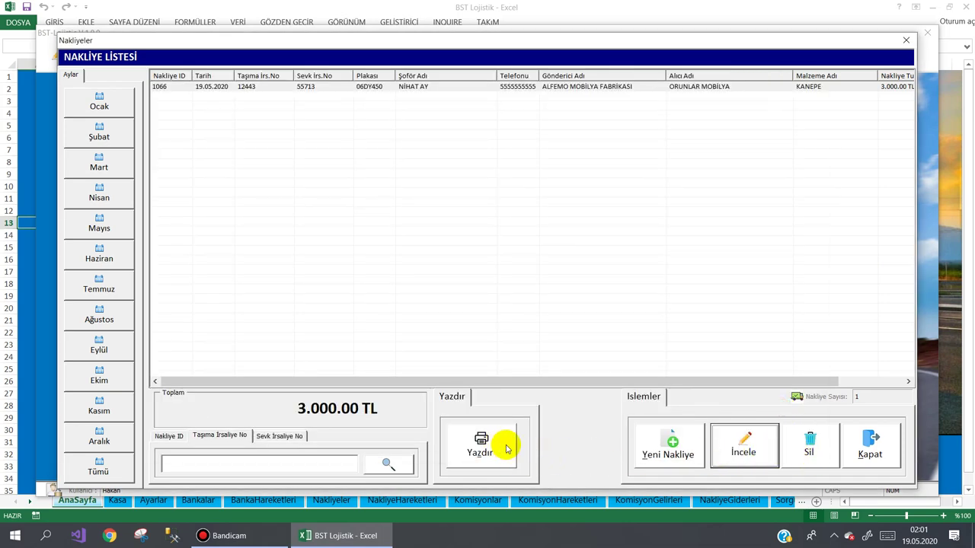
click(897, 456)
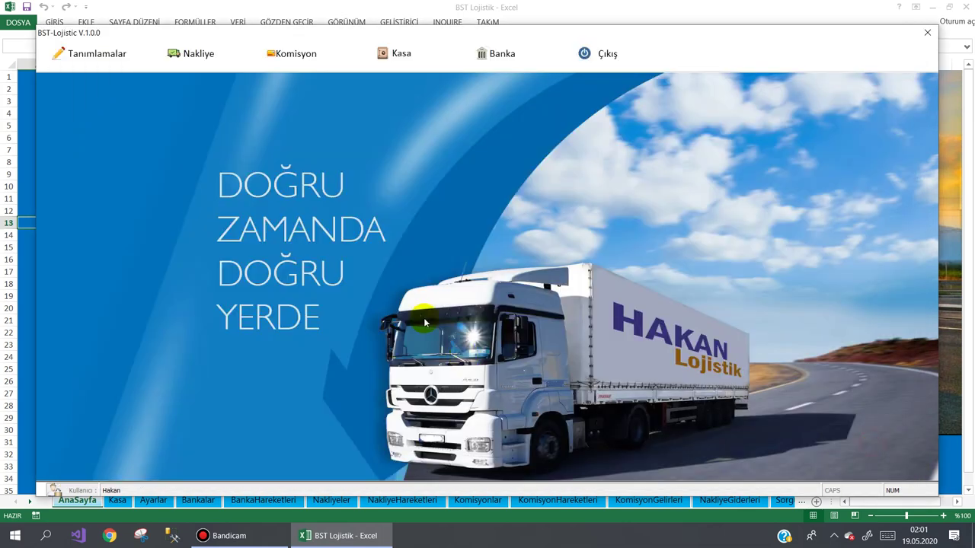
mouse_move(116, 63)
click(104, 86)
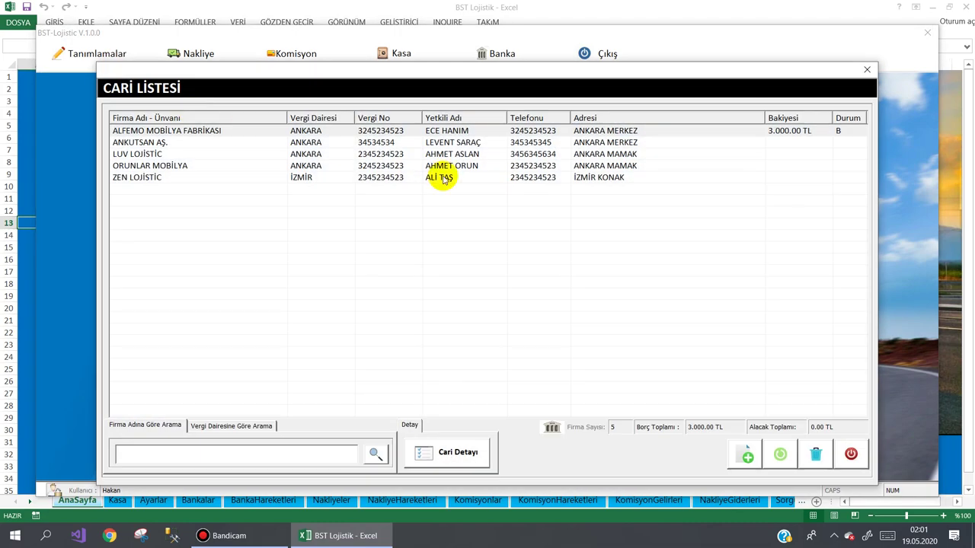
click(736, 131)
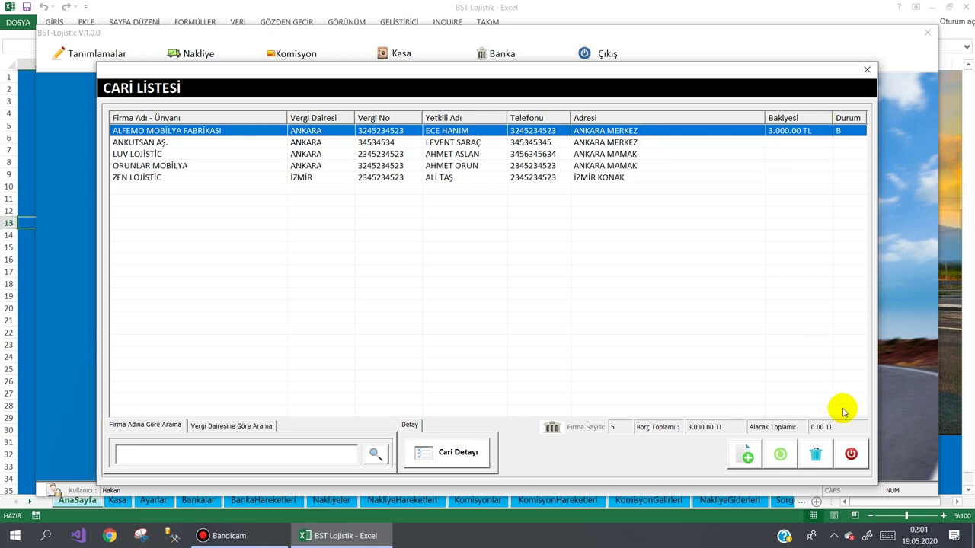
click(851, 455)
mouse_move(85, 87)
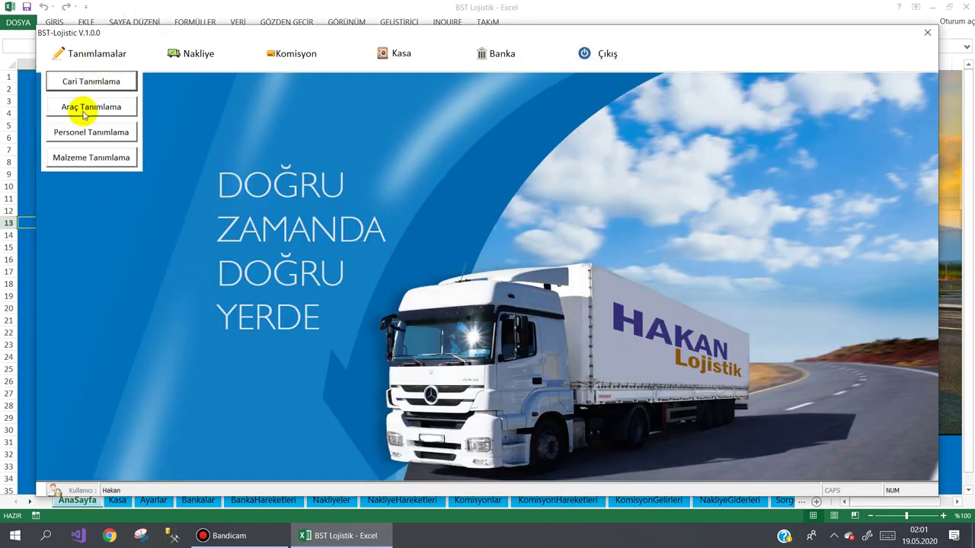
click(85, 109)
click(187, 93)
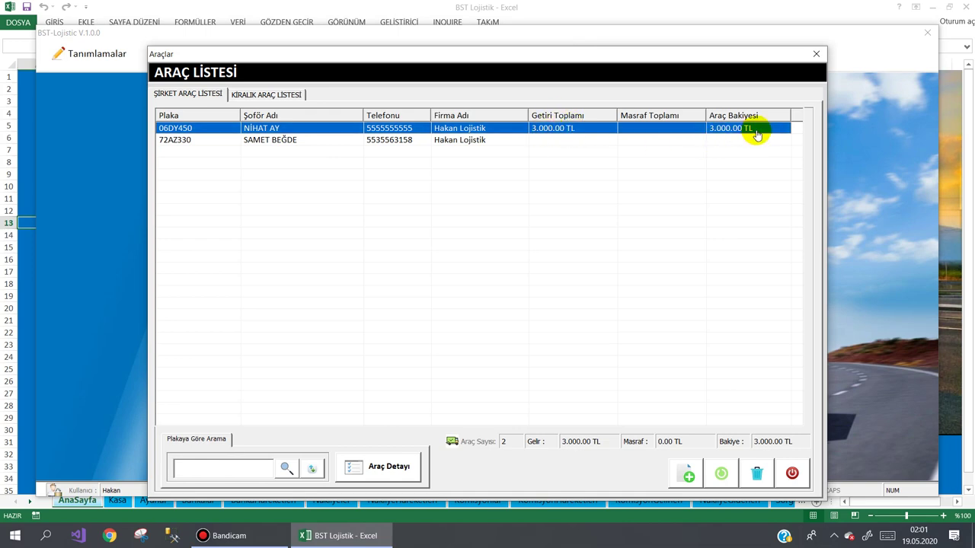
click(792, 475)
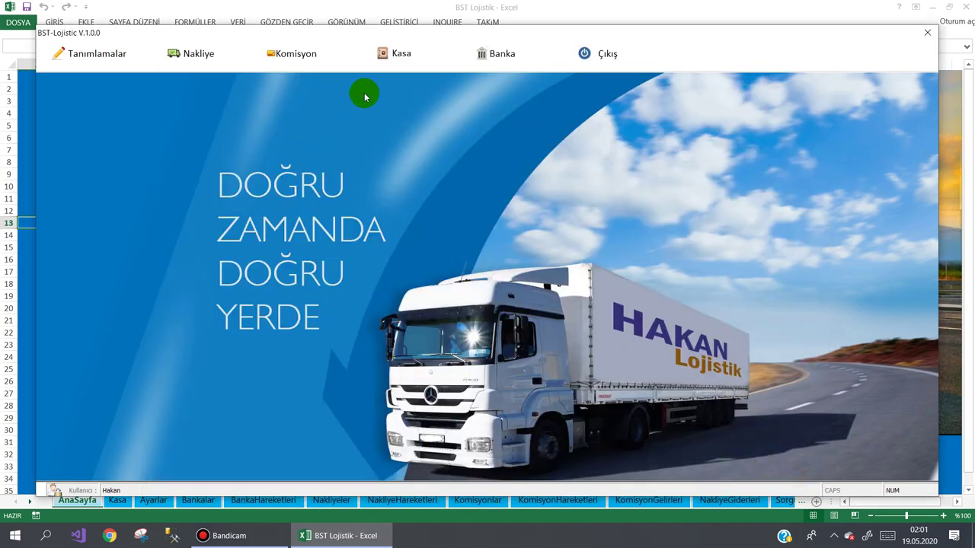
click(398, 73)
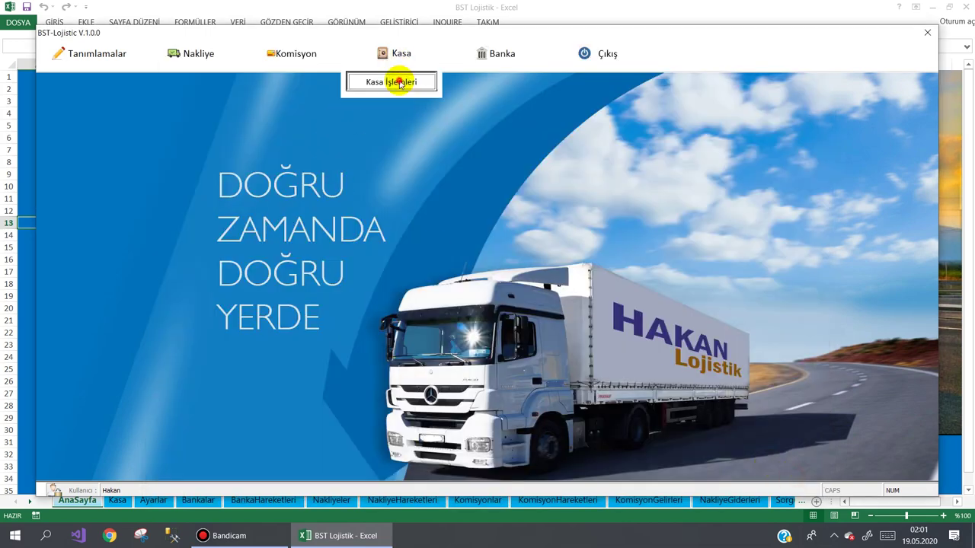
Save a 300 TL Ogs-Hgs transport expense for trip 1066.
click(399, 82)
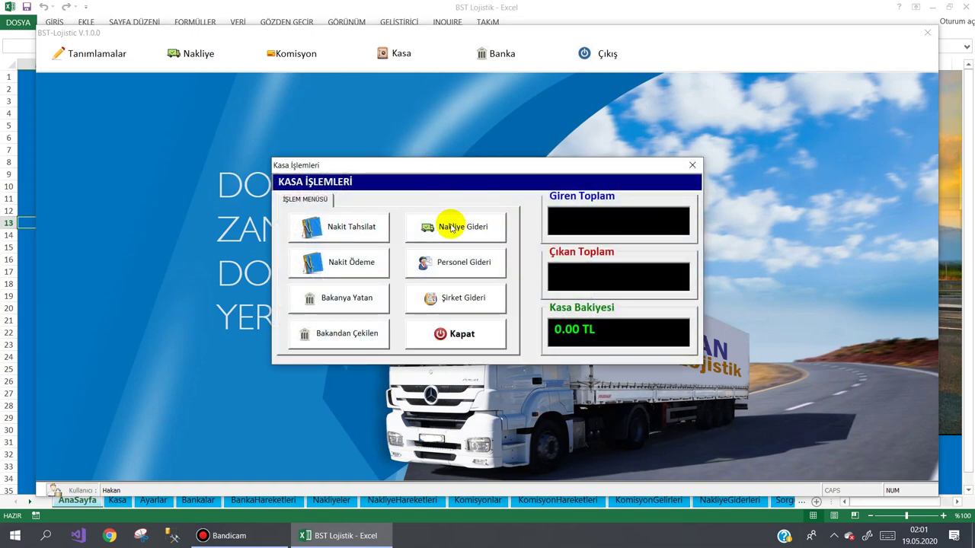
click(451, 231)
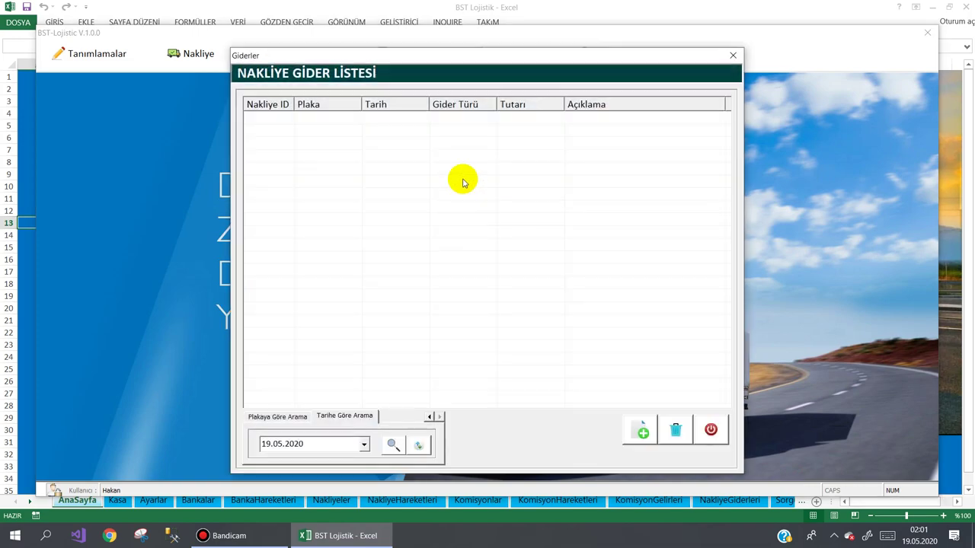
click(642, 430)
click(500, 212)
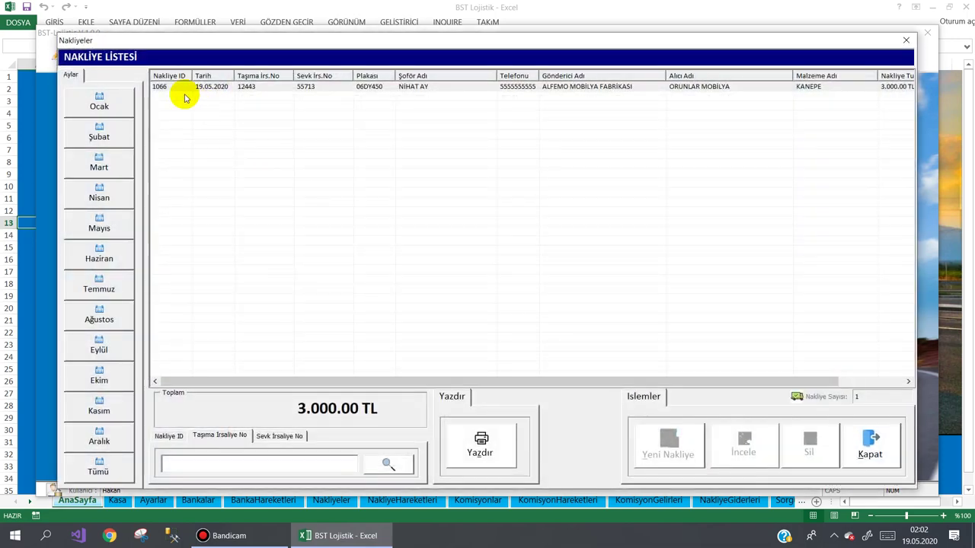
click(165, 89)
double_click(165, 88)
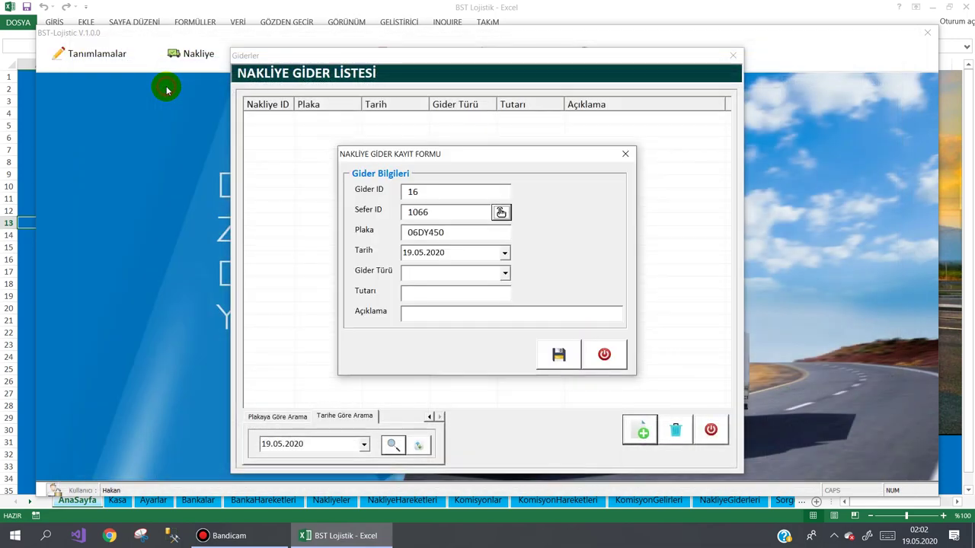
click(505, 272)
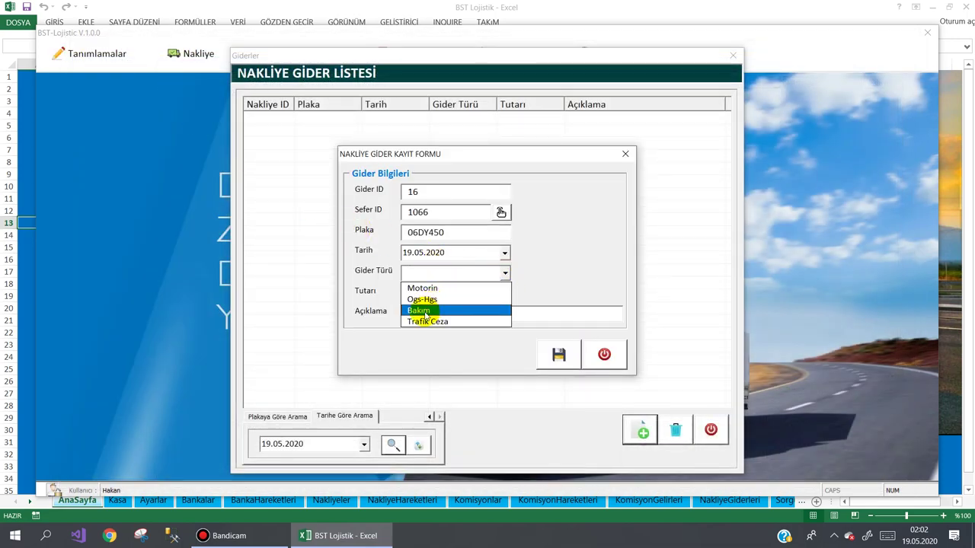
click(427, 300)
text(300)
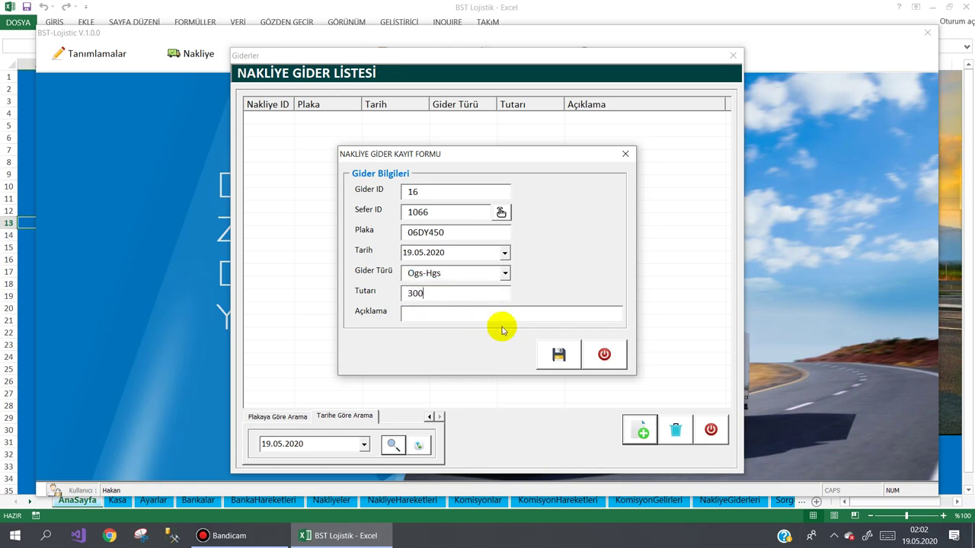
click(558, 355)
click(472, 309)
click(629, 296)
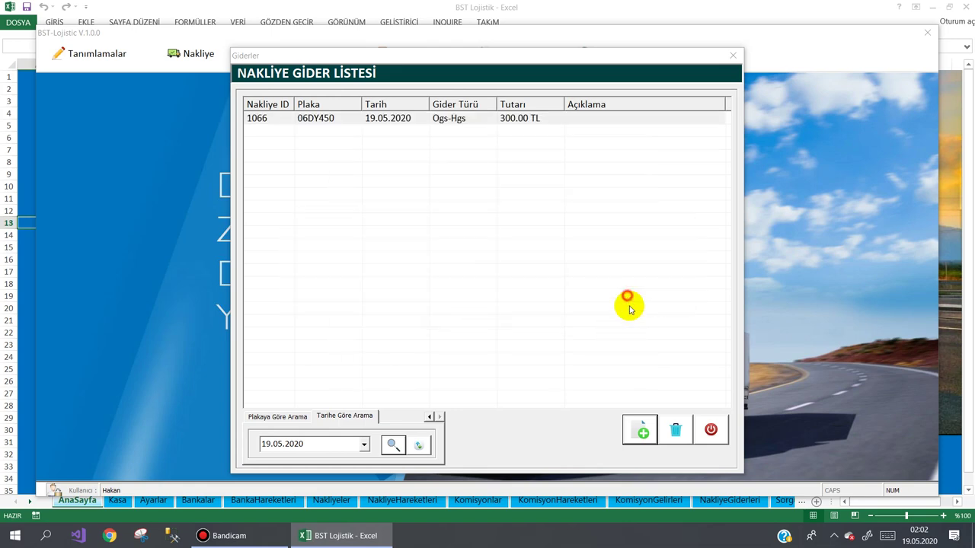
Save a 600 TL Bakım expense for 'lastik değişimi' on trip 1066 and close the expense list.
click(636, 426)
click(502, 213)
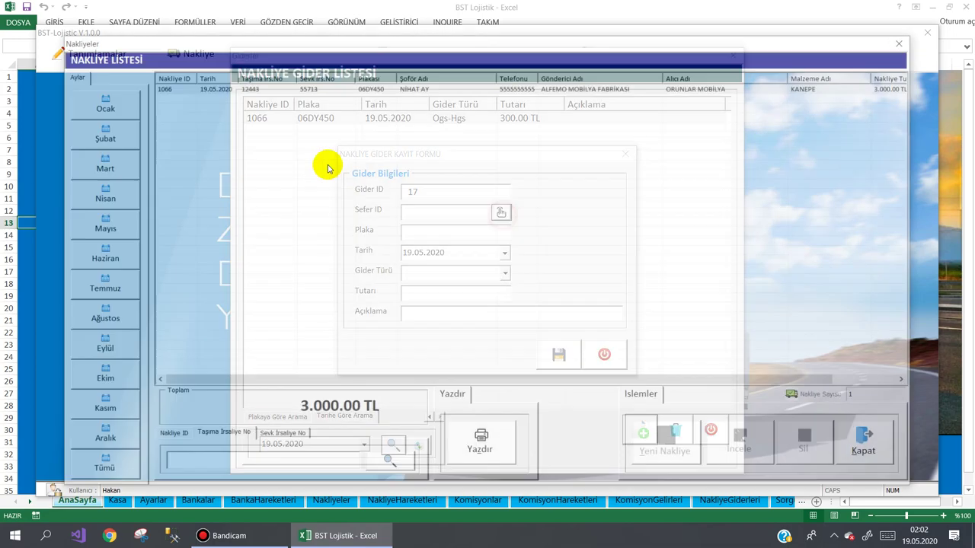
double_click(183, 87)
click(504, 273)
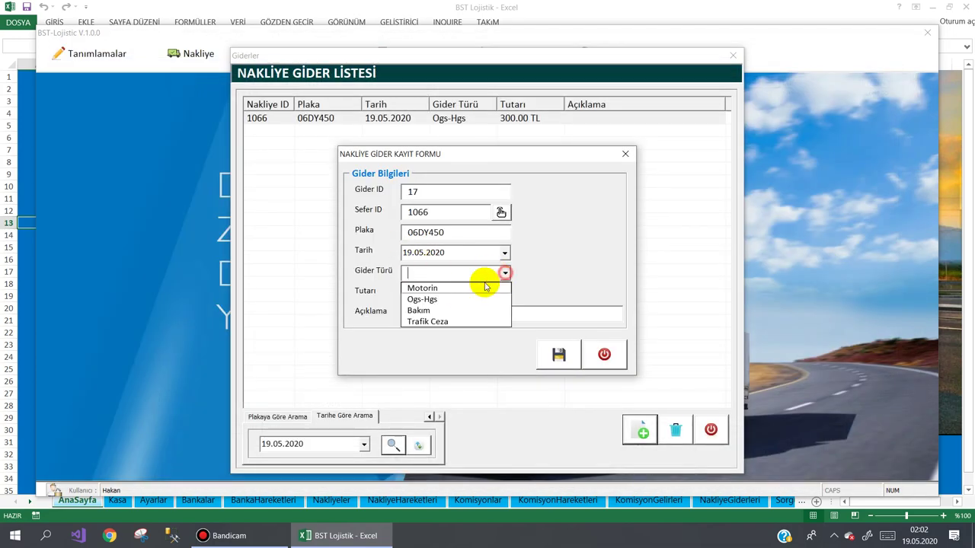
click(440, 311)
text(lastik değişimi)
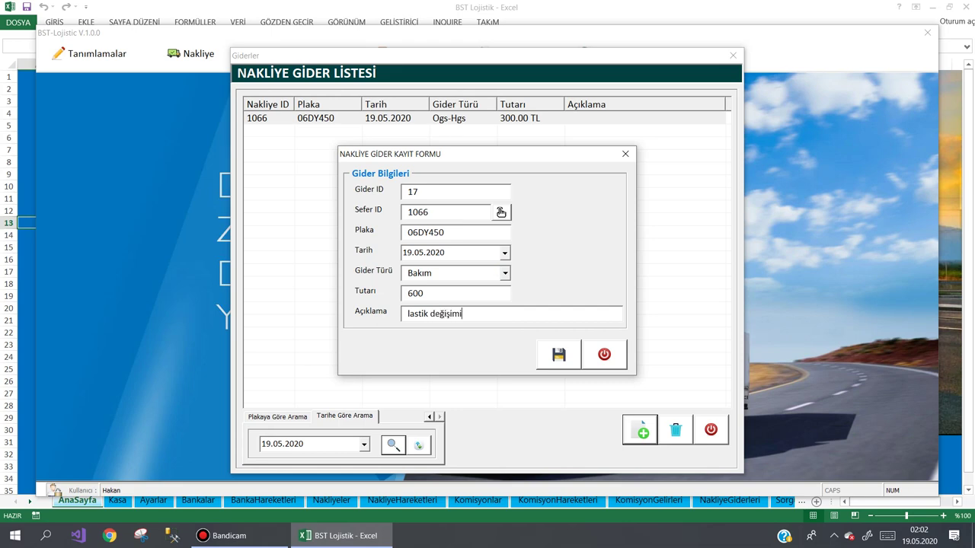
click(558, 355)
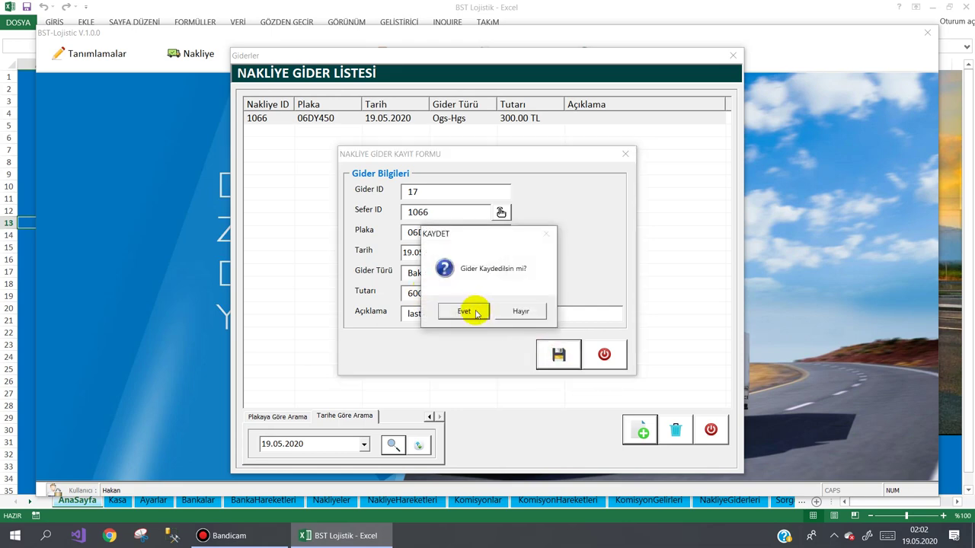
click(467, 311)
click(642, 290)
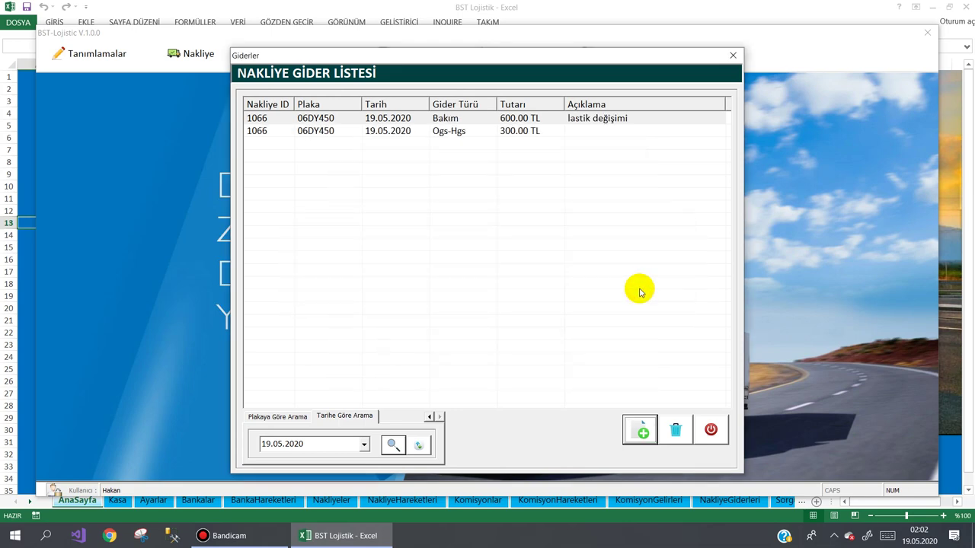
click(711, 430)
click(473, 340)
Check the updated totals in the Kasa İşlemleri window.
click(398, 53)
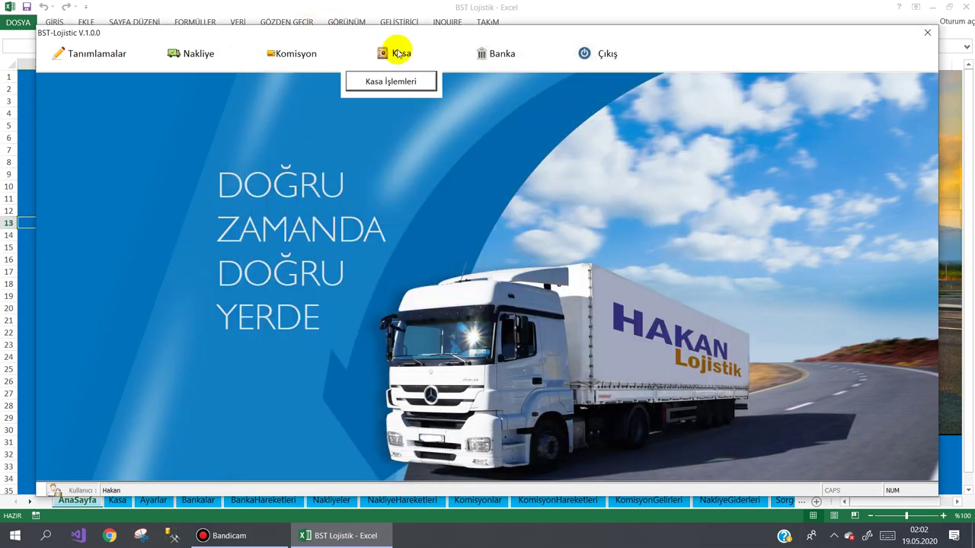
click(407, 86)
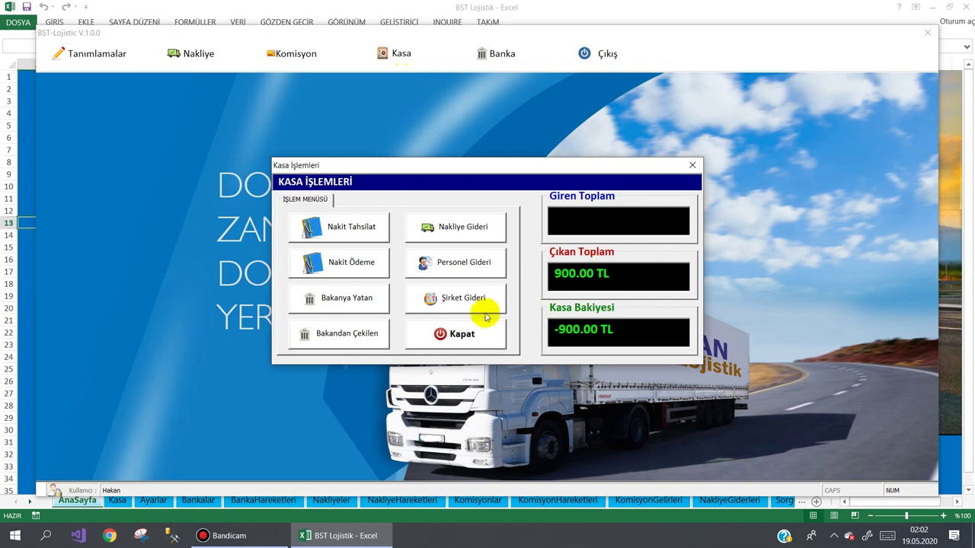
click(457, 334)
click(97, 61)
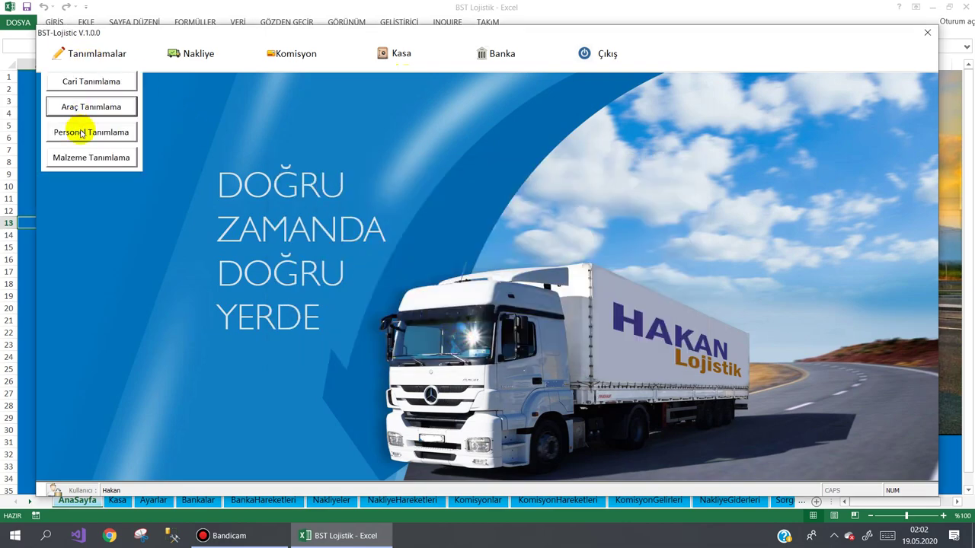
click(77, 107)
click(191, 94)
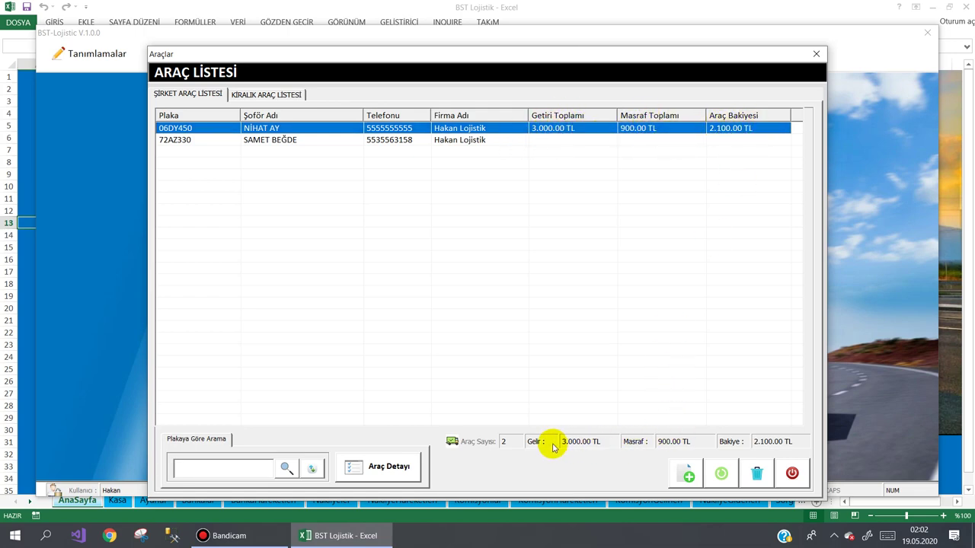
click(376, 471)
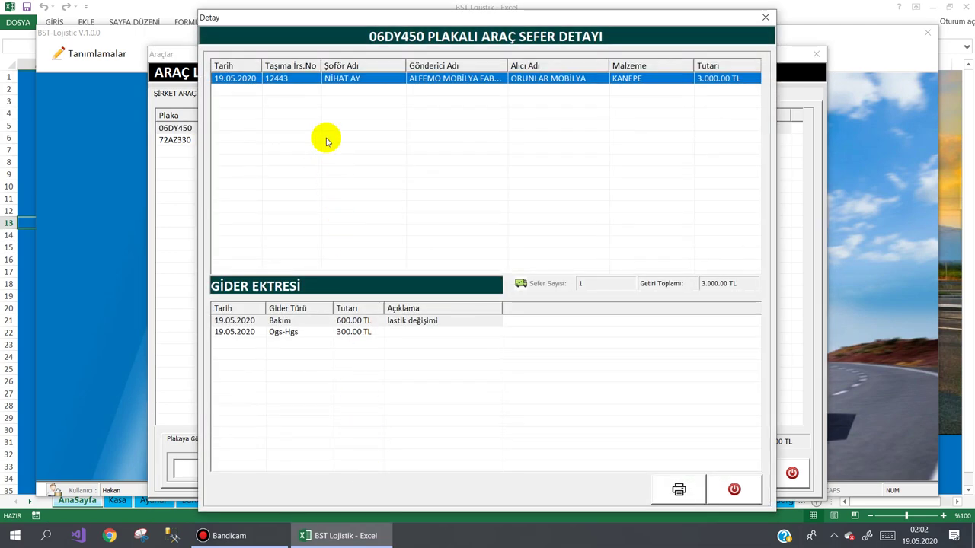
click(302, 82)
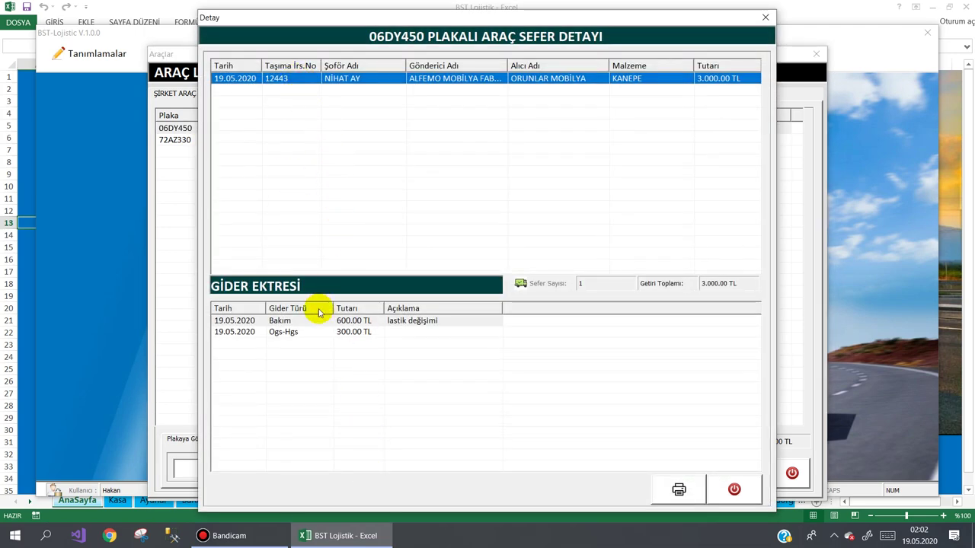
click(282, 321)
click(281, 333)
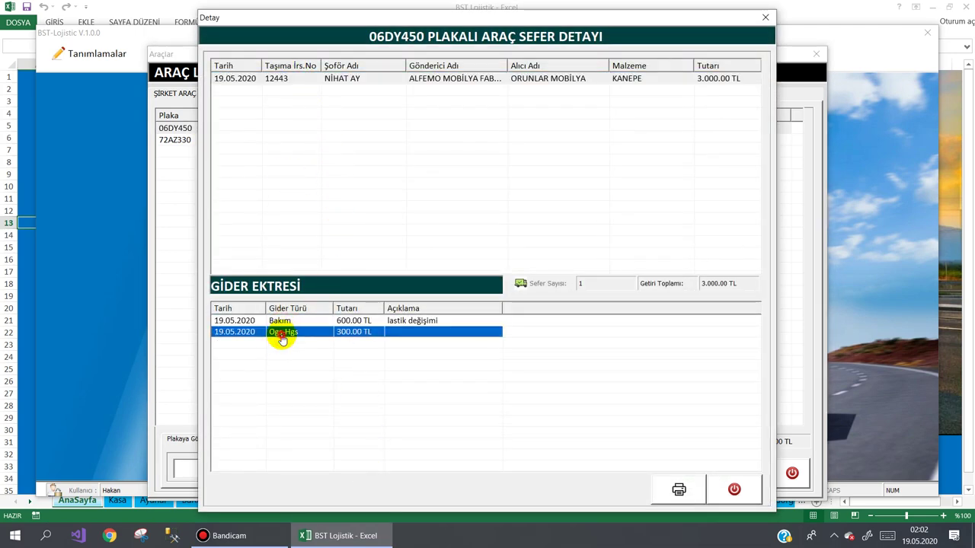
click(733, 488)
click(793, 472)
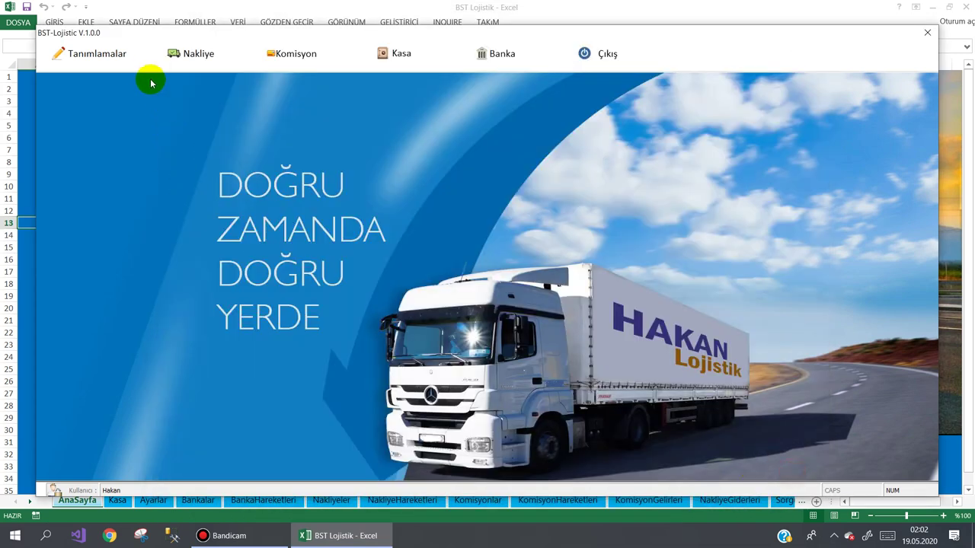
Glance at the company account list and close it.
mouse_move(343, 51)
mouse_move(109, 59)
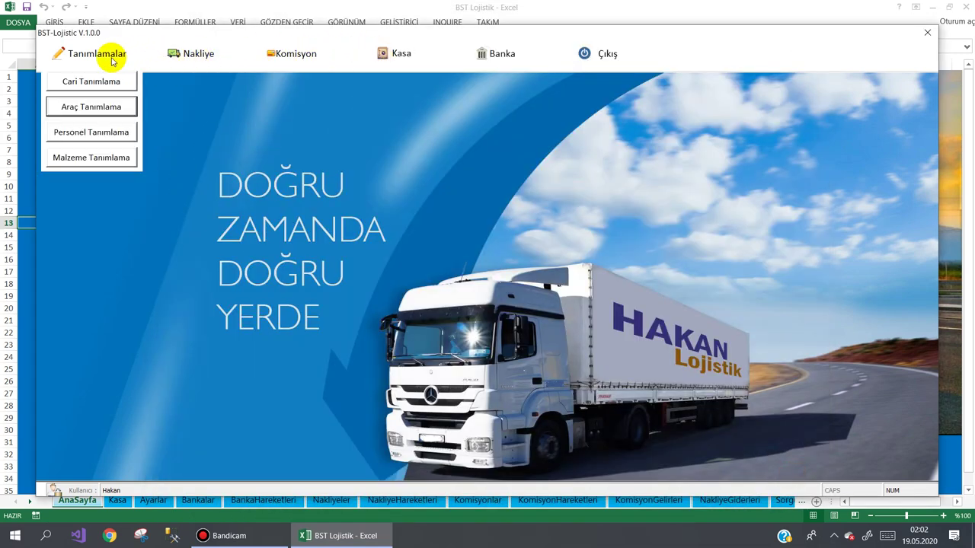
click(98, 81)
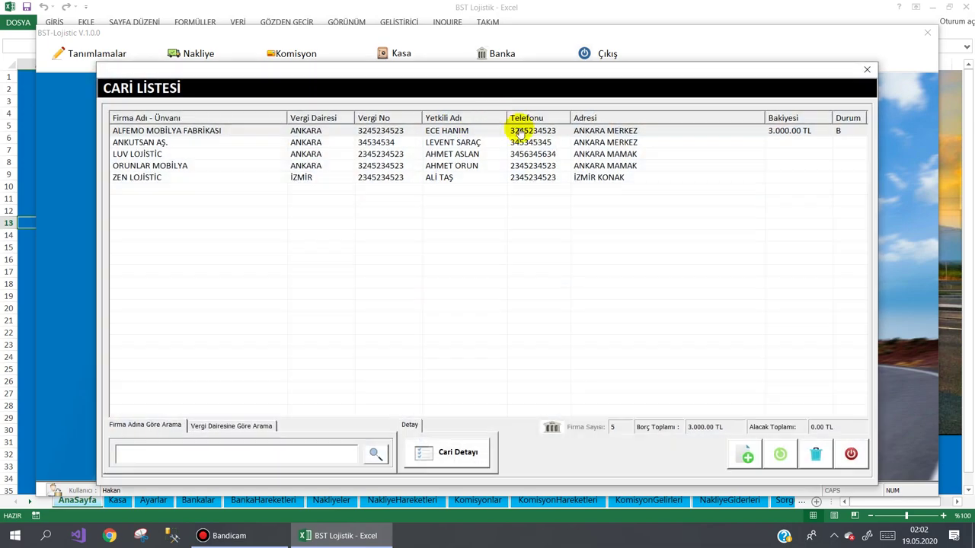
click(852, 454)
Save a 2,500 TL Nakit Tahsilat from ALFEMO MOBİLYA FABRİKASI and close the collection list.
mouse_move(416, 48)
click(389, 86)
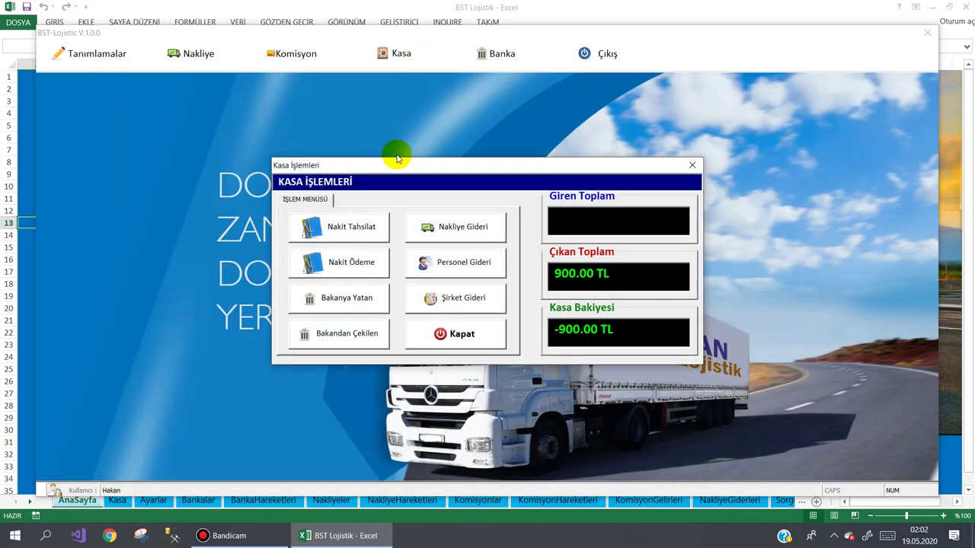
click(344, 227)
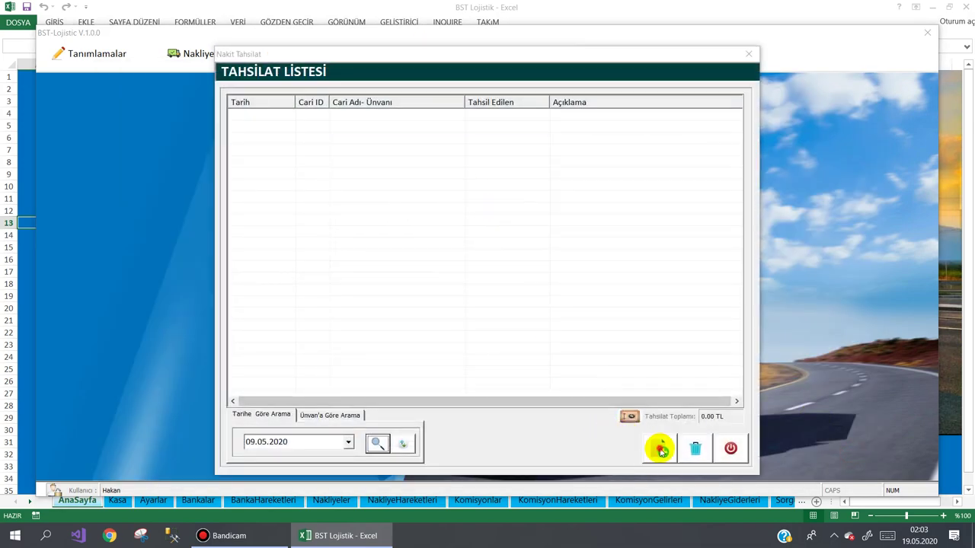
click(659, 450)
click(480, 231)
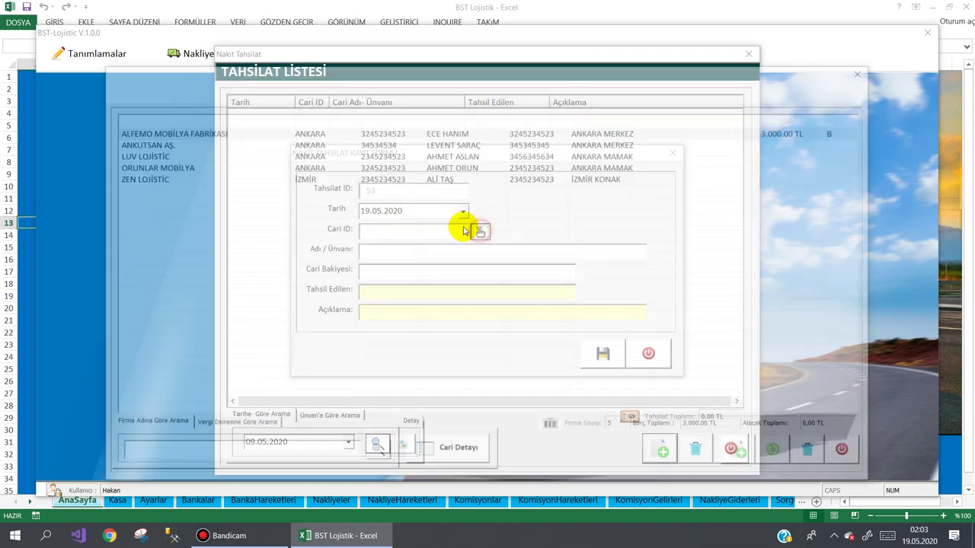
double_click(170, 131)
text(2500)
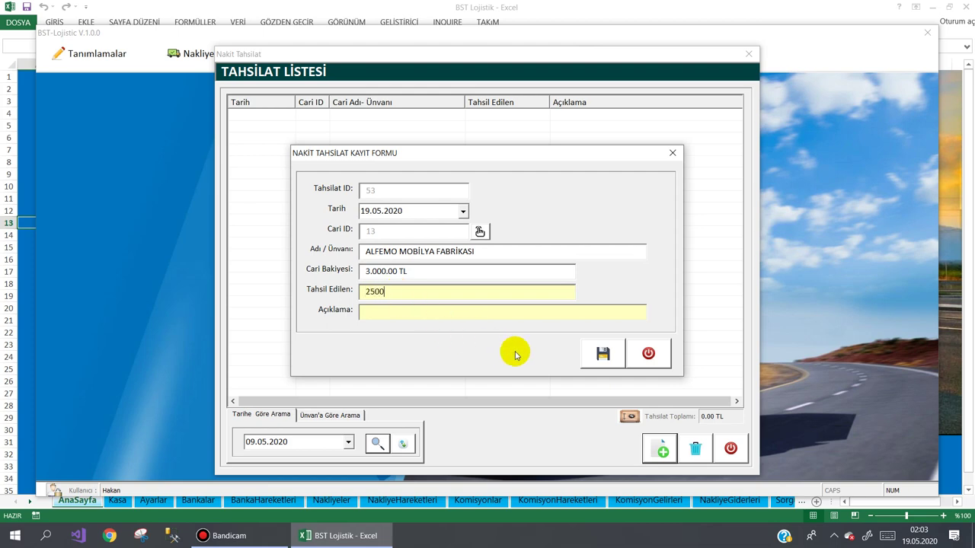
click(602, 354)
click(473, 308)
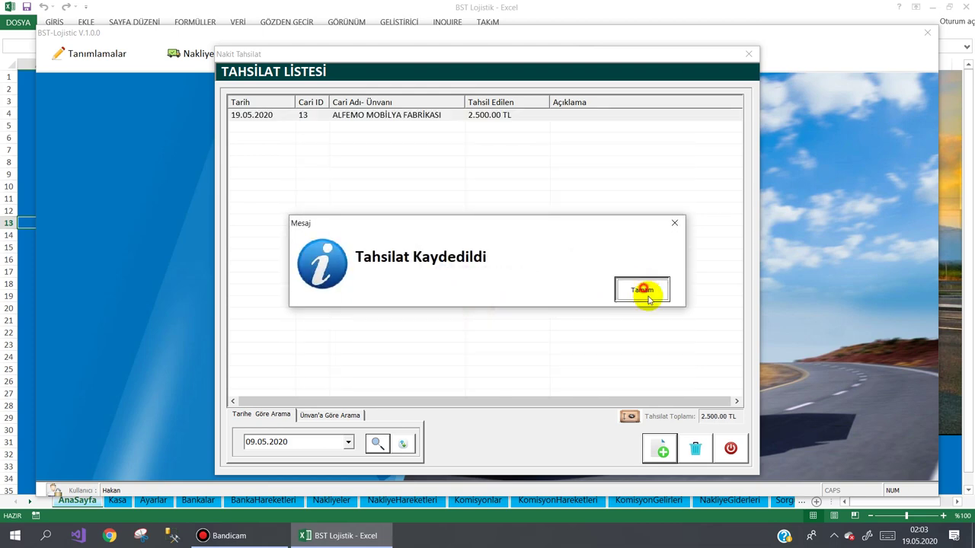
click(642, 290)
click(730, 448)
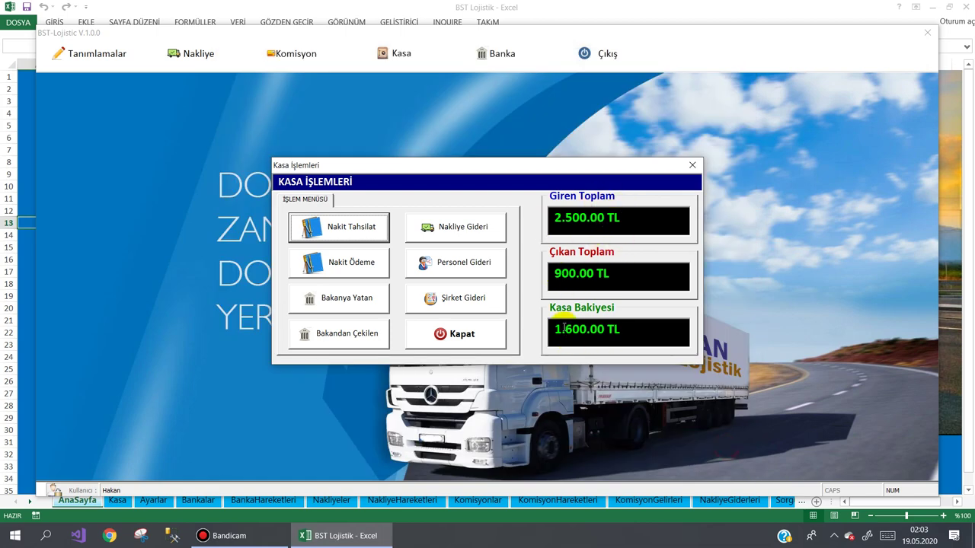
Check ALFEMO's remaining 500.00 TL balance in the Cari Listesi.
click(501, 344)
click(97, 53)
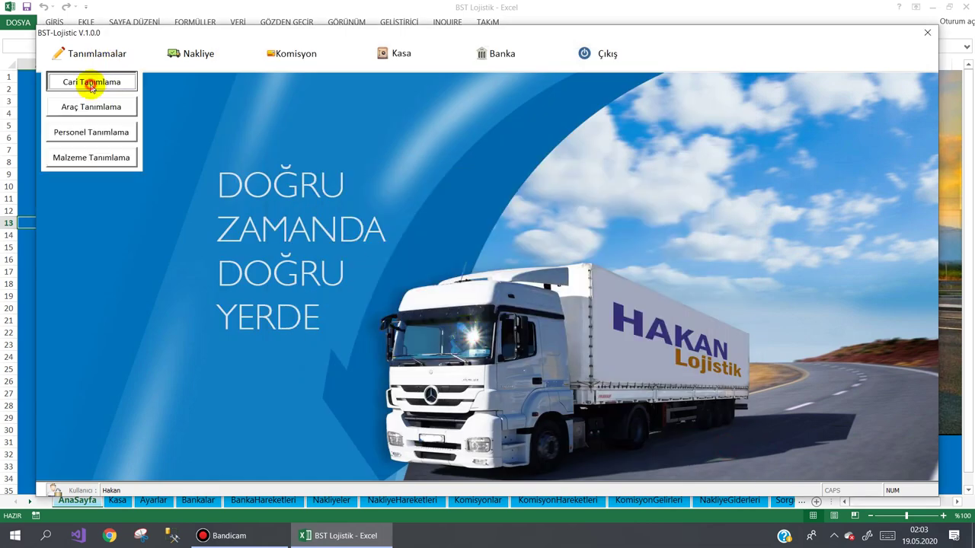
click(90, 86)
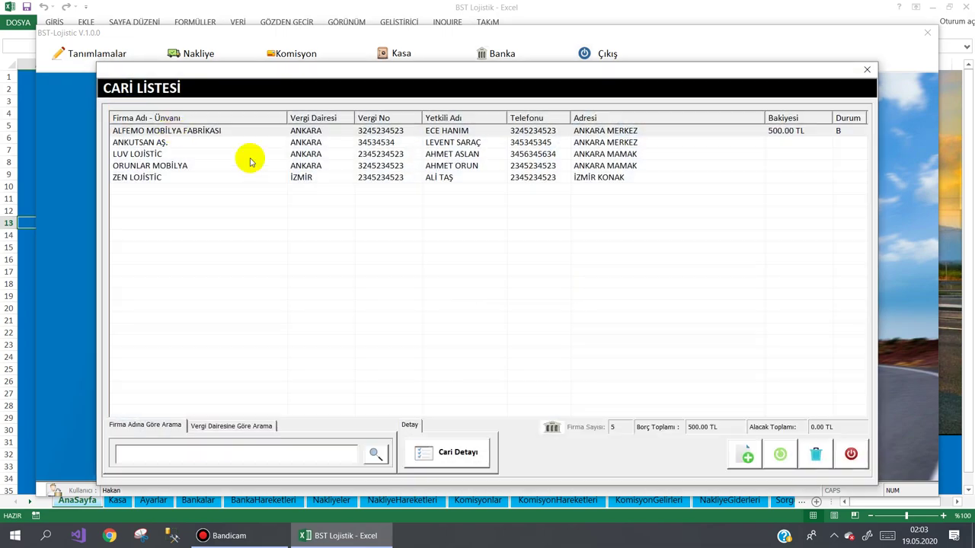
click(774, 134)
click(851, 454)
Save a 500 TL cash collection from ALFEMO MOBİLYA FABRİKASI and close the collection list.
click(402, 52)
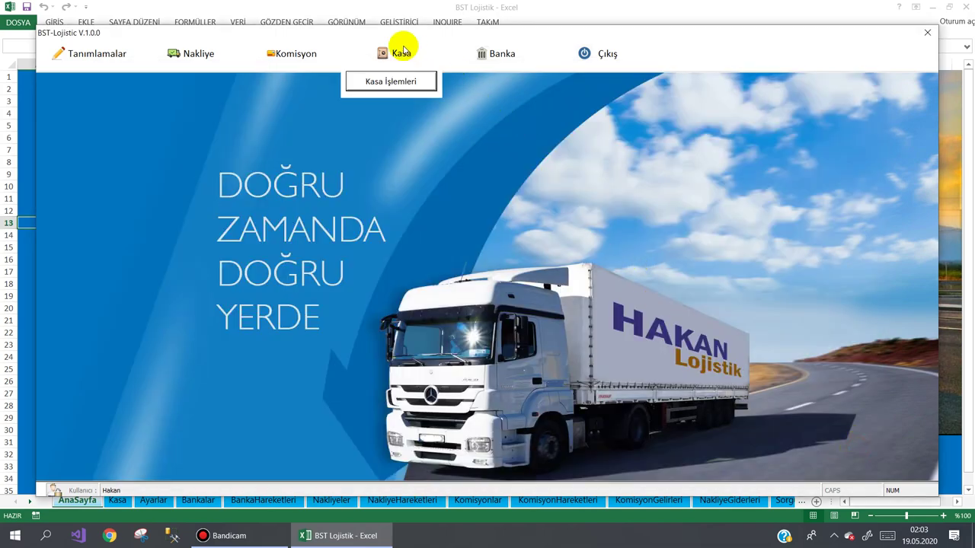
click(391, 80)
click(342, 226)
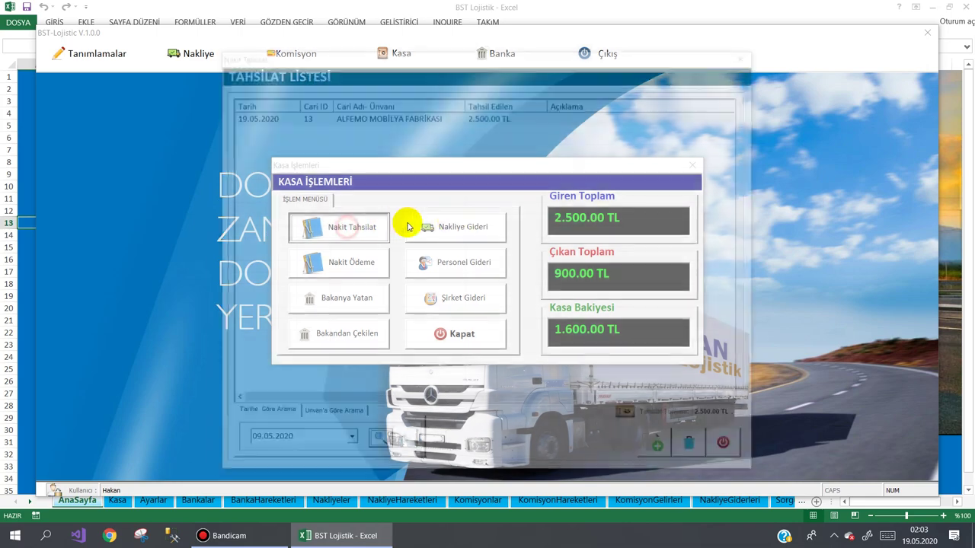
click(658, 448)
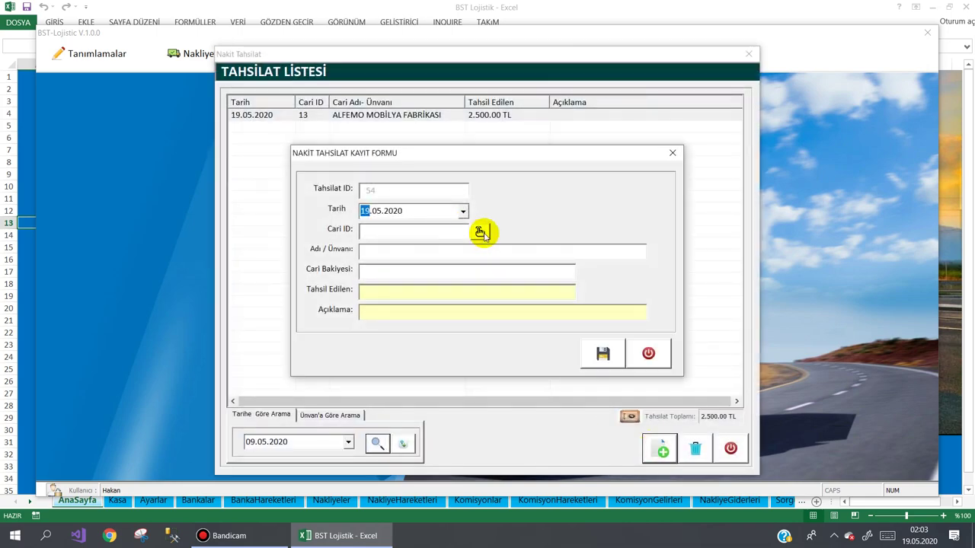
click(480, 232)
double_click(313, 128)
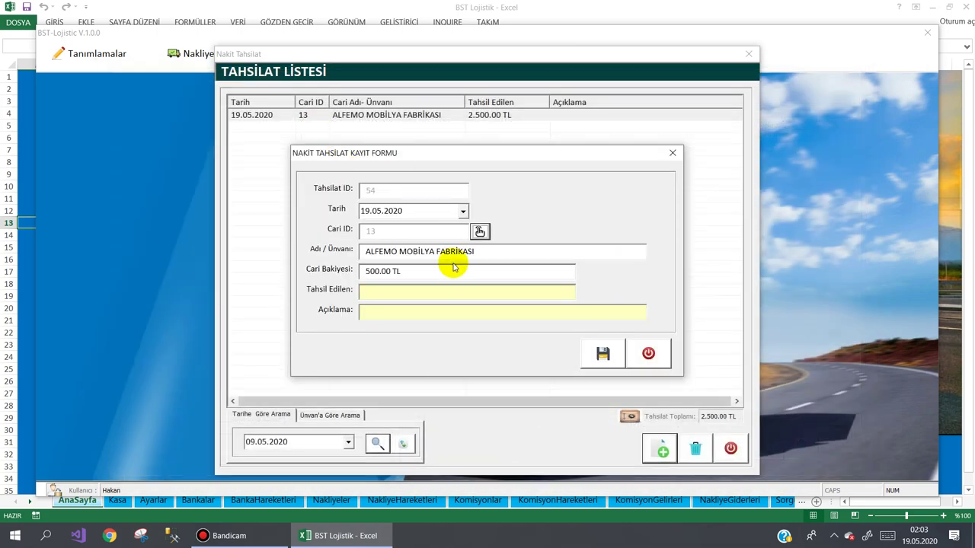
click(466, 291)
text(500)
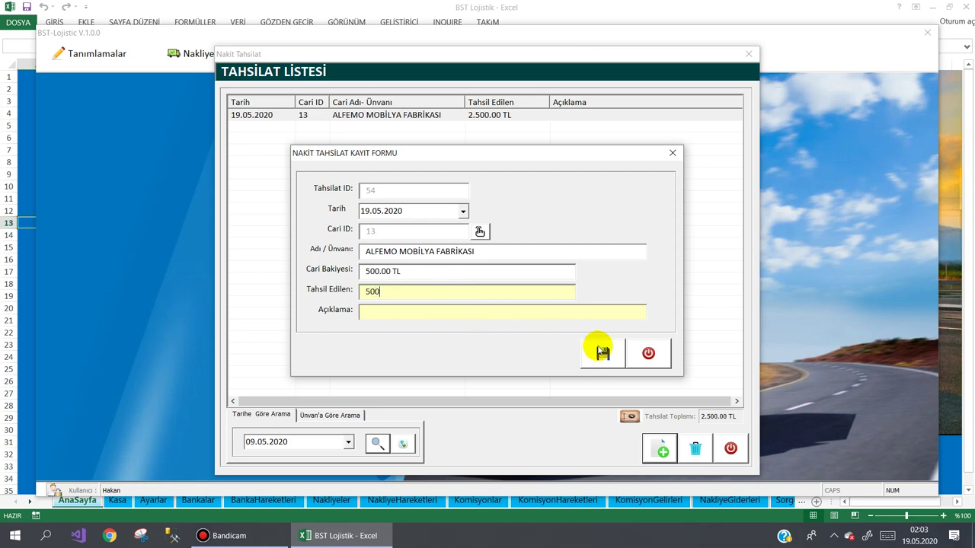
click(600, 352)
click(464, 309)
click(645, 291)
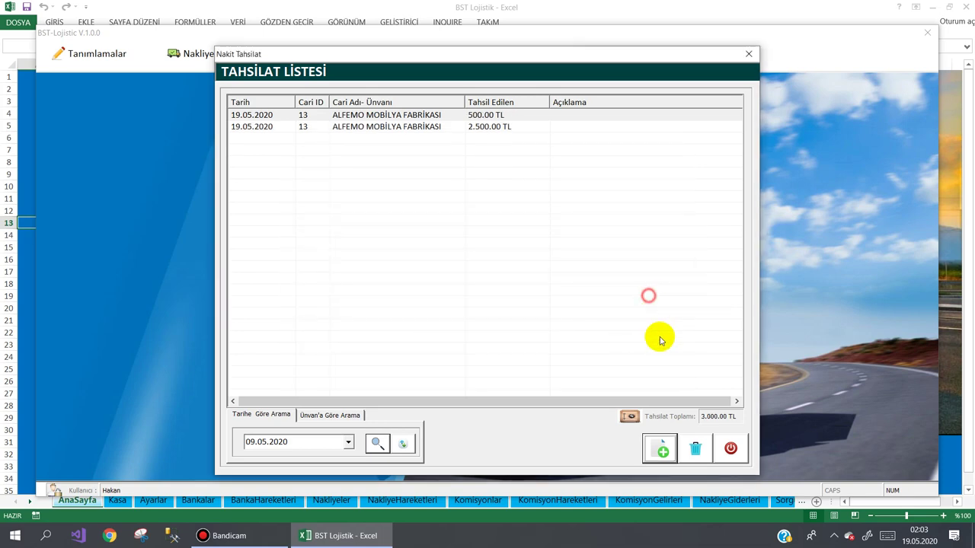
click(730, 448)
click(448, 343)
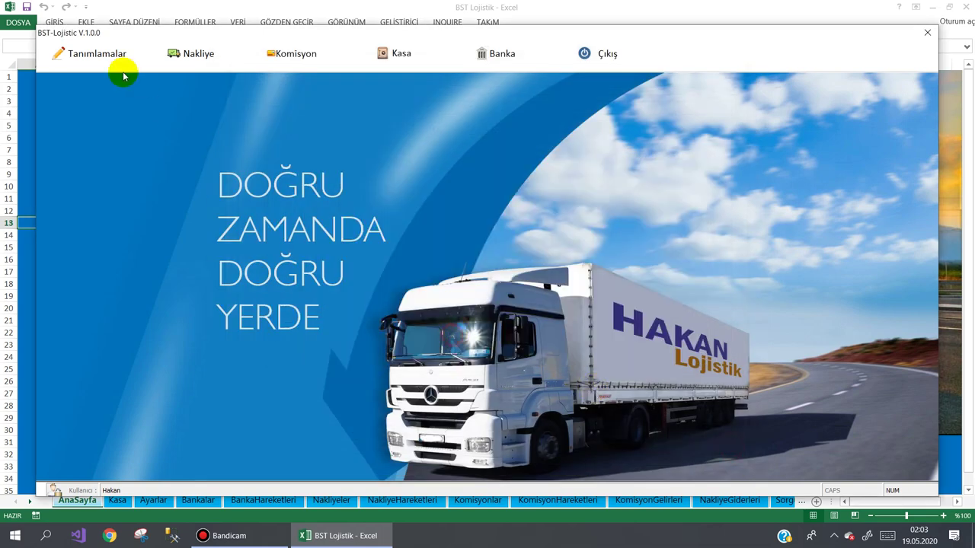
click(96, 53)
click(95, 82)
click(260, 134)
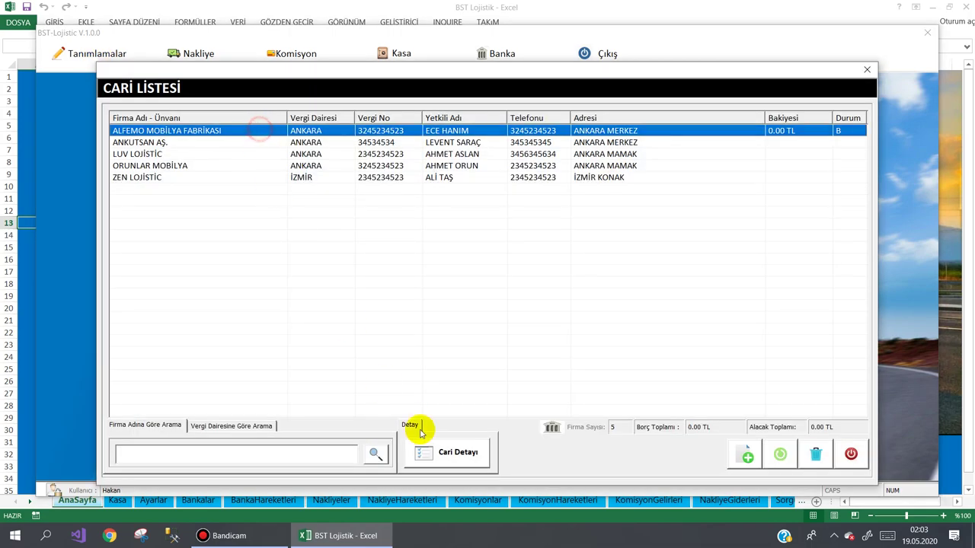
click(457, 449)
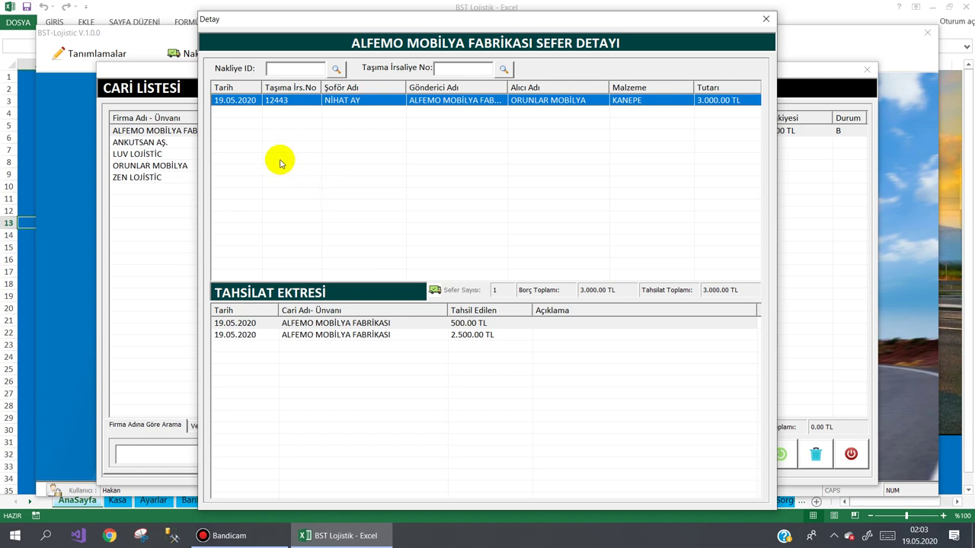
click(259, 105)
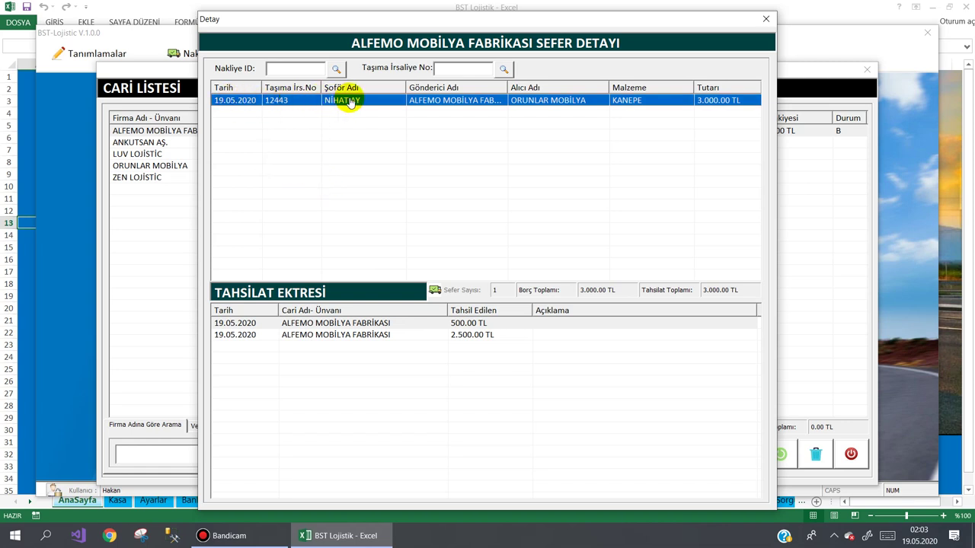
click(336, 324)
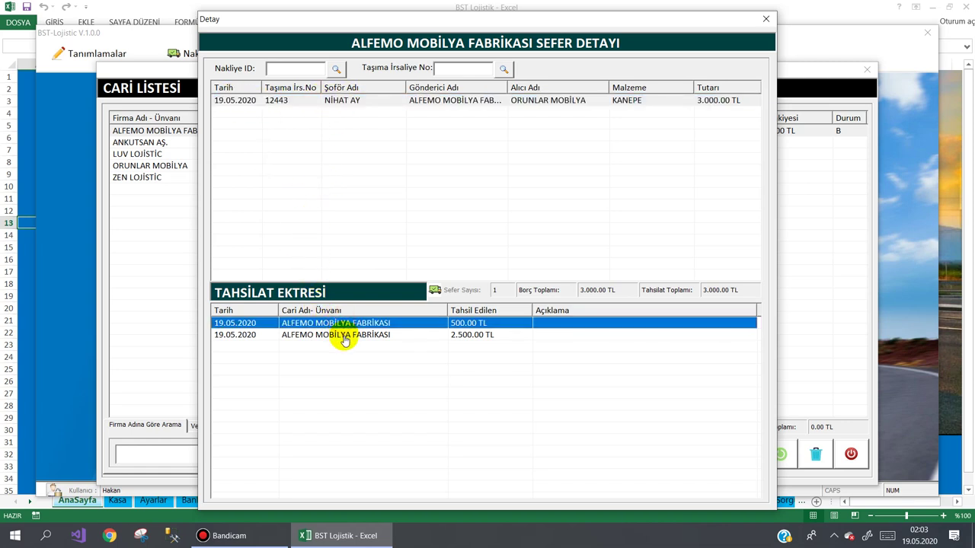
click(341, 336)
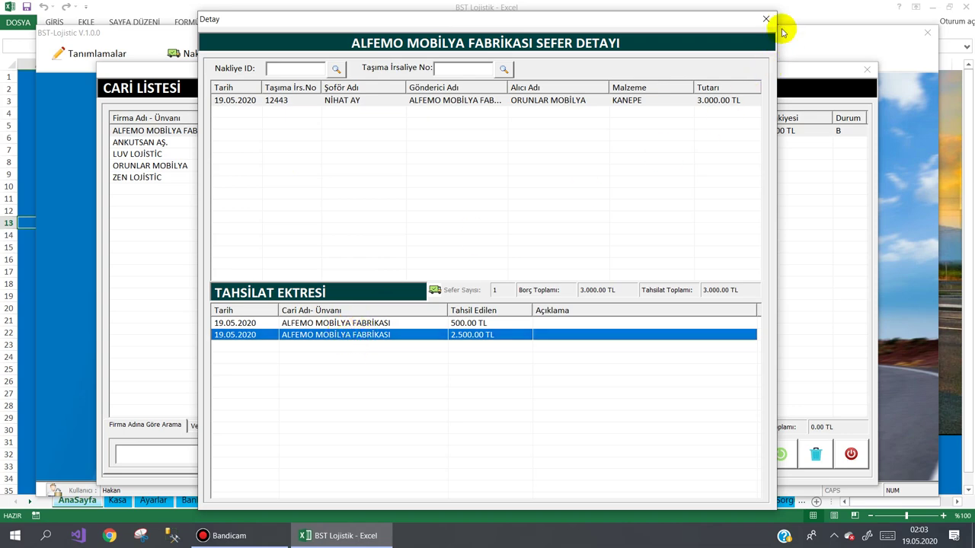
click(767, 19)
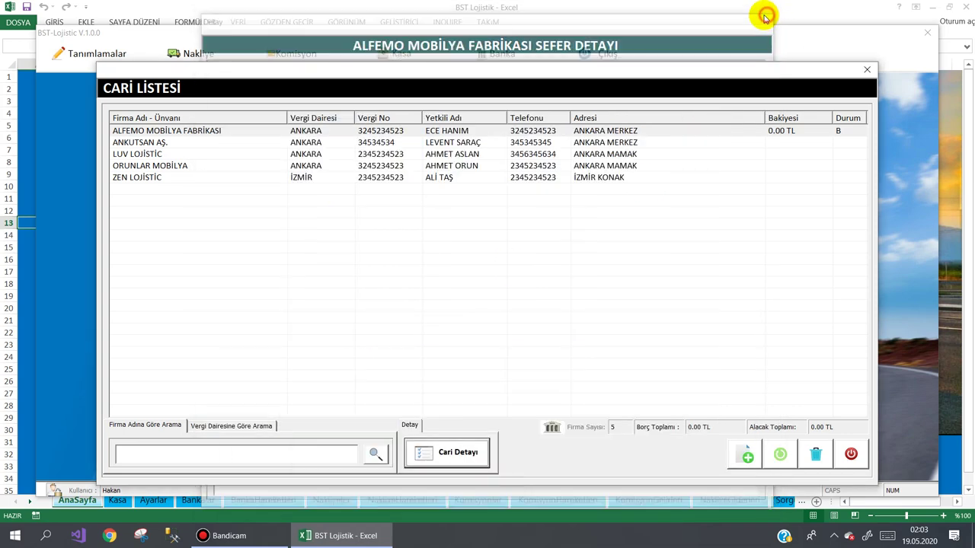
click(851, 454)
click(84, 53)
click(90, 107)
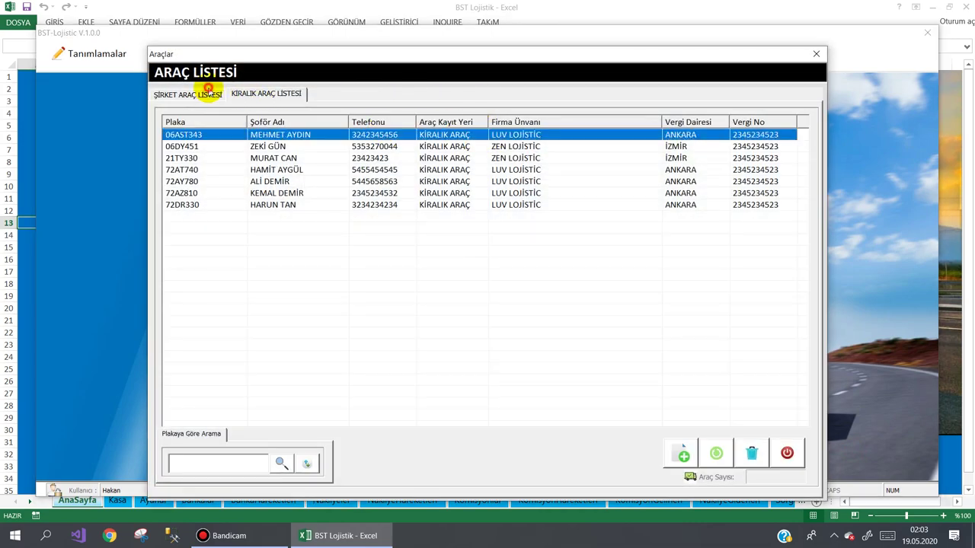
click(208, 95)
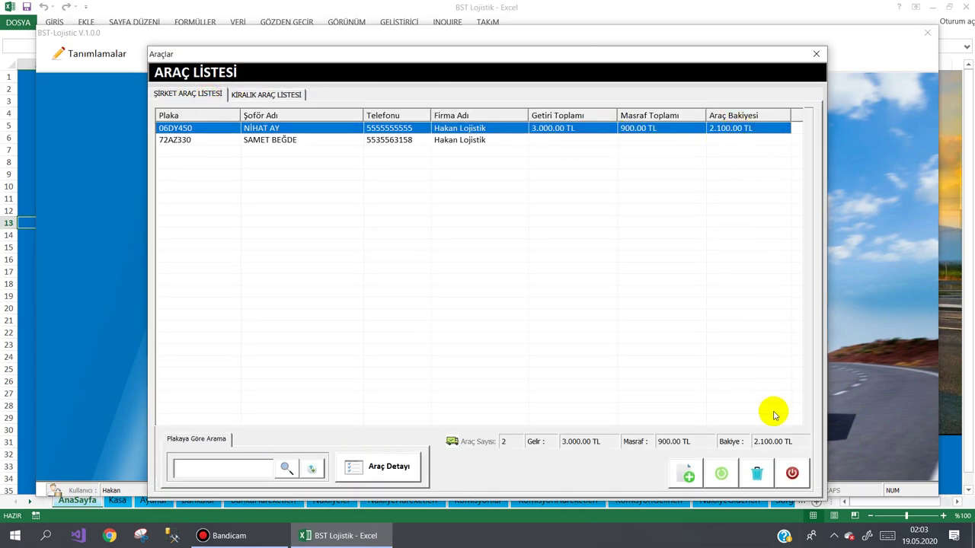
click(793, 473)
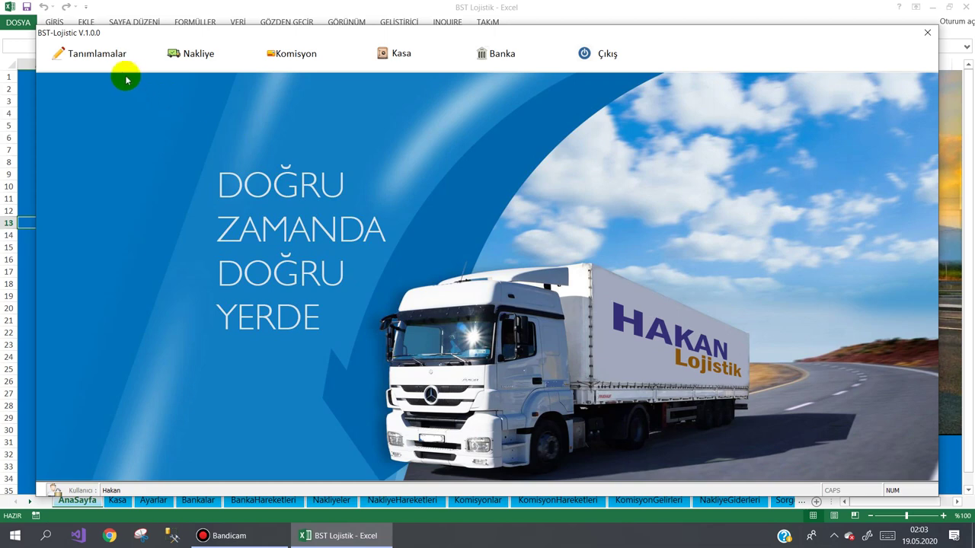
Bring up the Komisyon menu showing Komisyon Sevk, Komisyon Listesi and Komisyon Raporu.
mouse_move(280, 66)
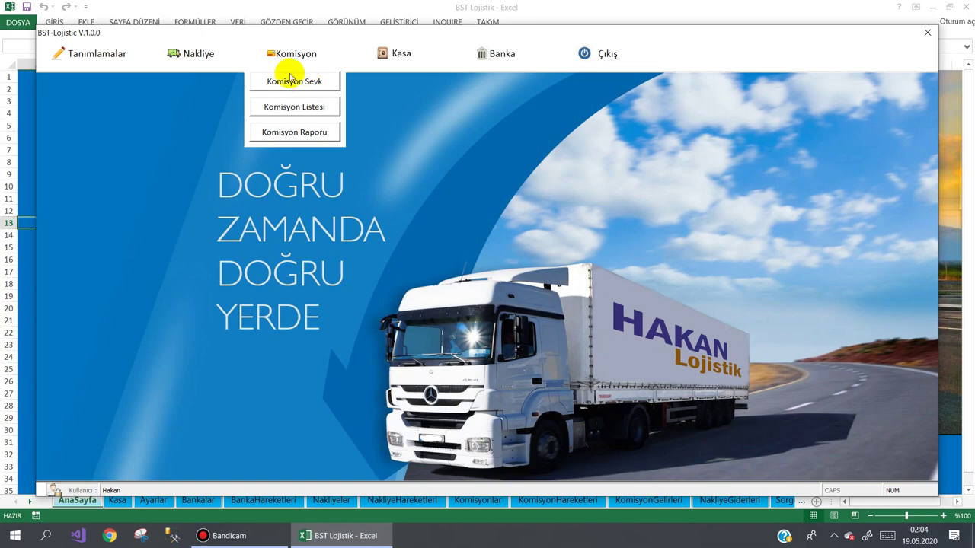
click(301, 107)
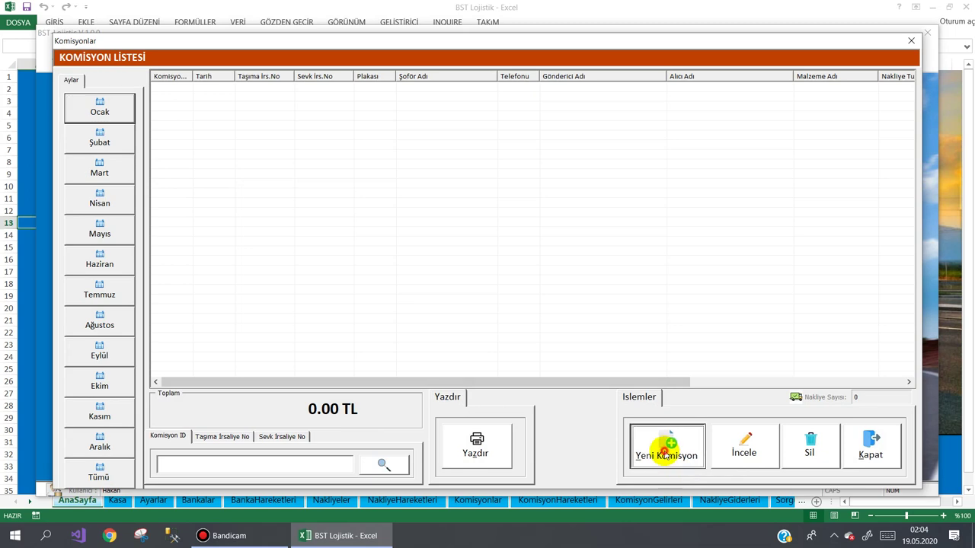
click(667, 448)
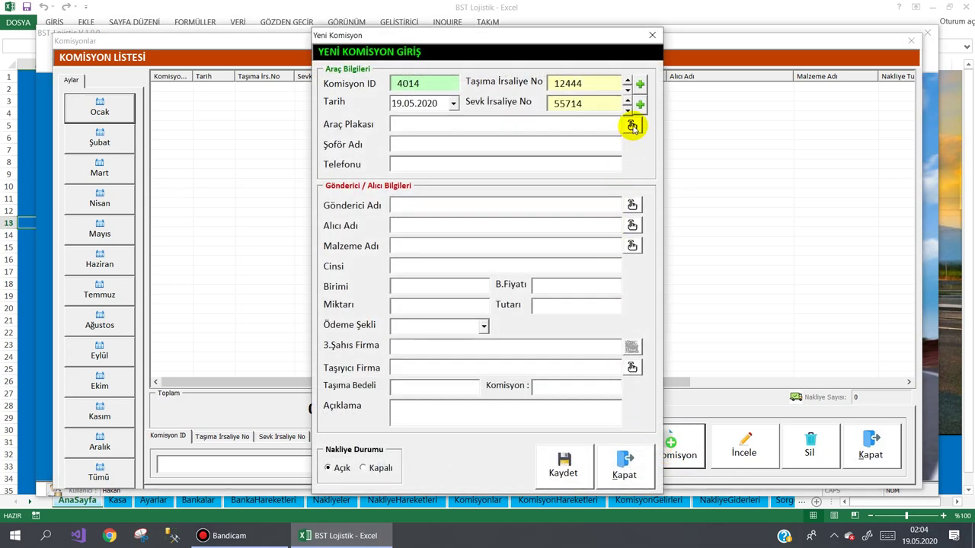
click(632, 125)
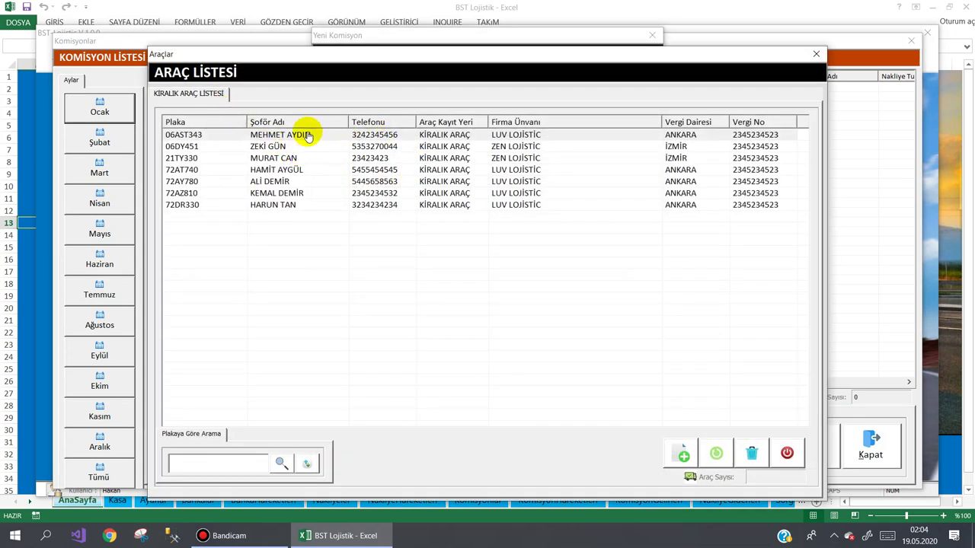
double_click(214, 147)
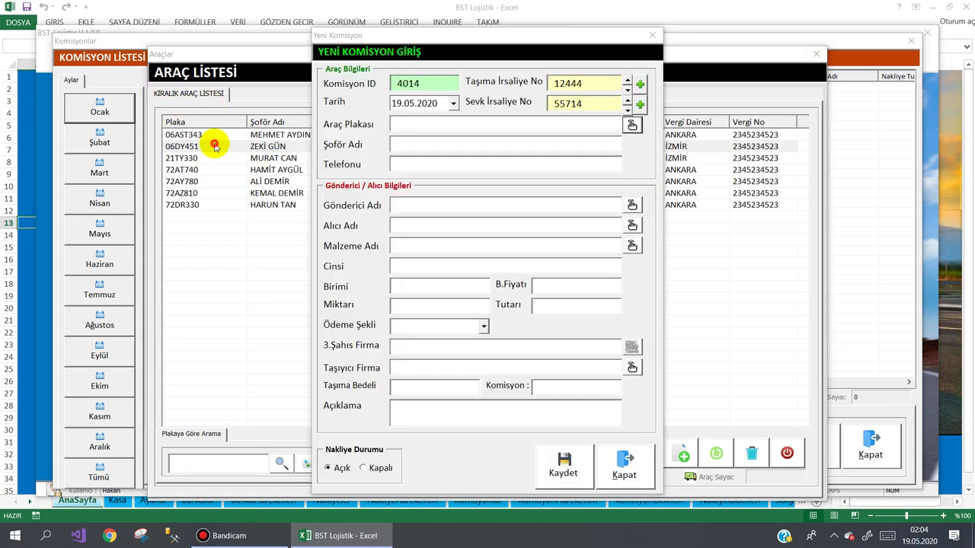
Set sender ALFEMO MOBİLYA FABRİKASI, receiver ORUNLAR MOBİLYA and material 13 KANEPE.
click(632, 206)
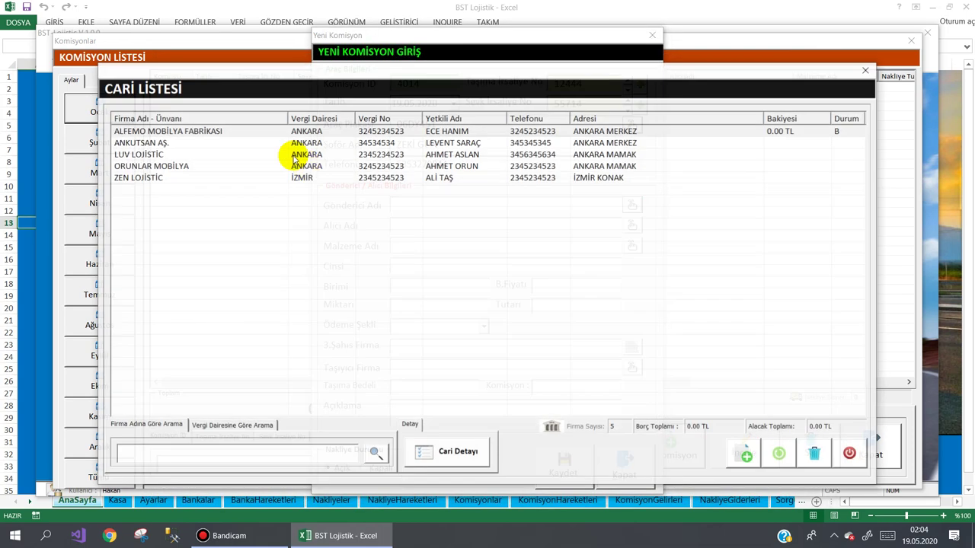
double_click(169, 134)
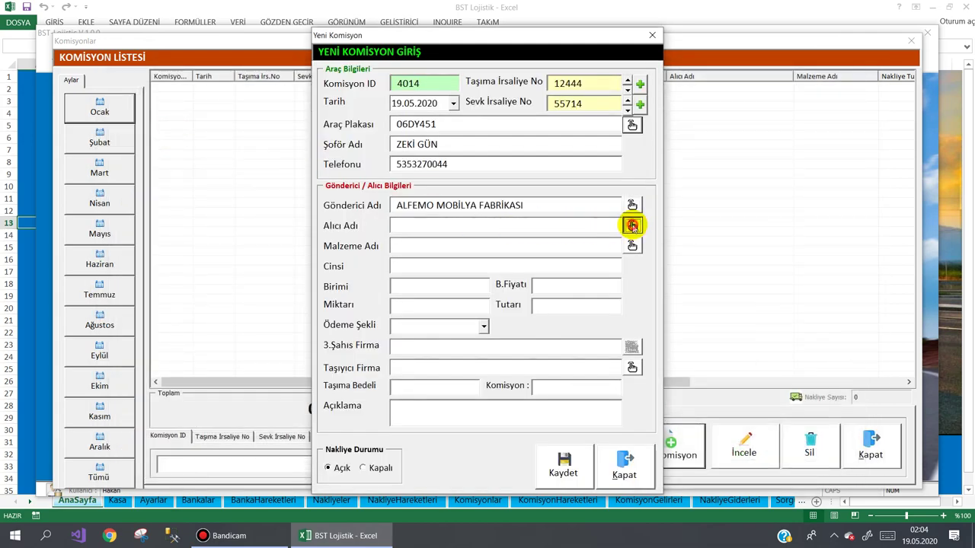
click(632, 225)
double_click(151, 167)
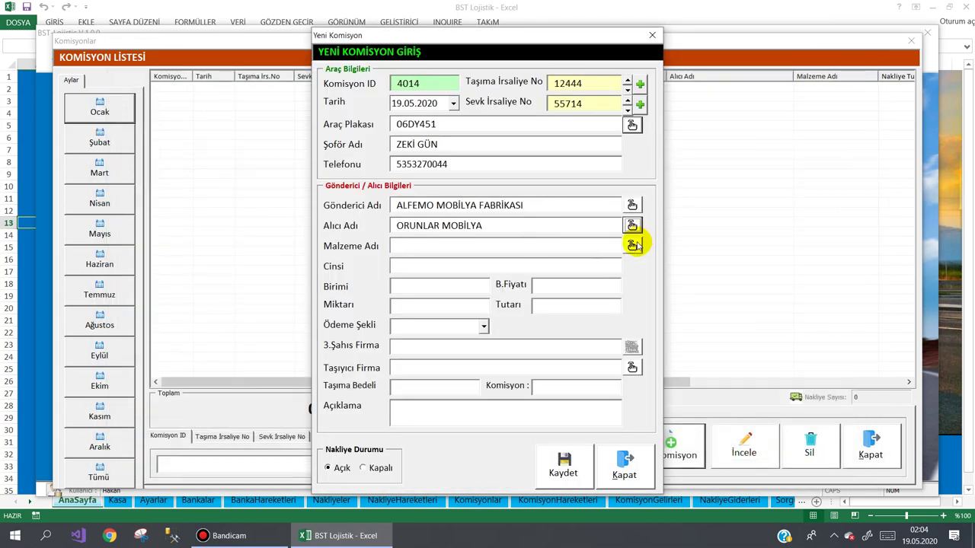
click(632, 243)
double_click(297, 129)
text(13)
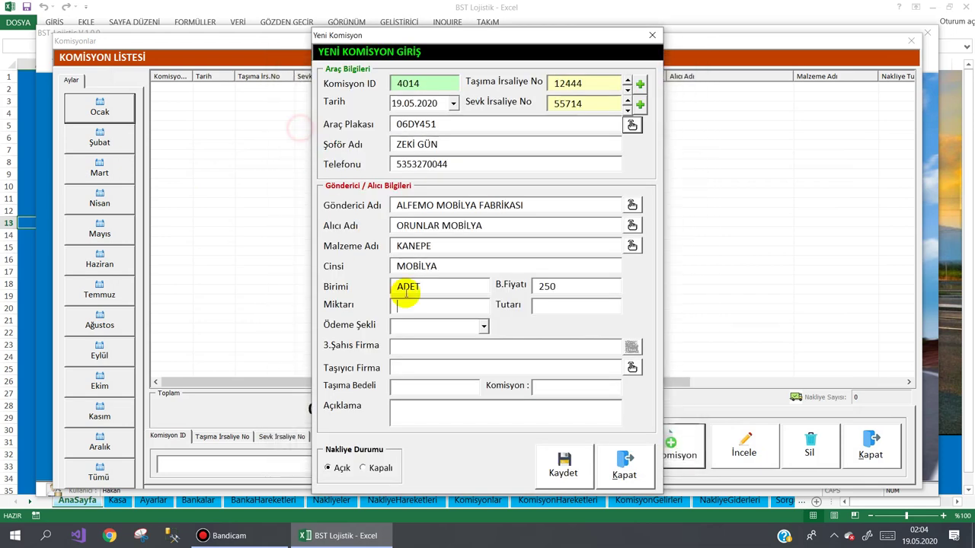
Set Alıcı Ödemeli, carrier ZEN LOJİSTİC, fee 3000 and commission 250, then save commission 4014.
click(482, 326)
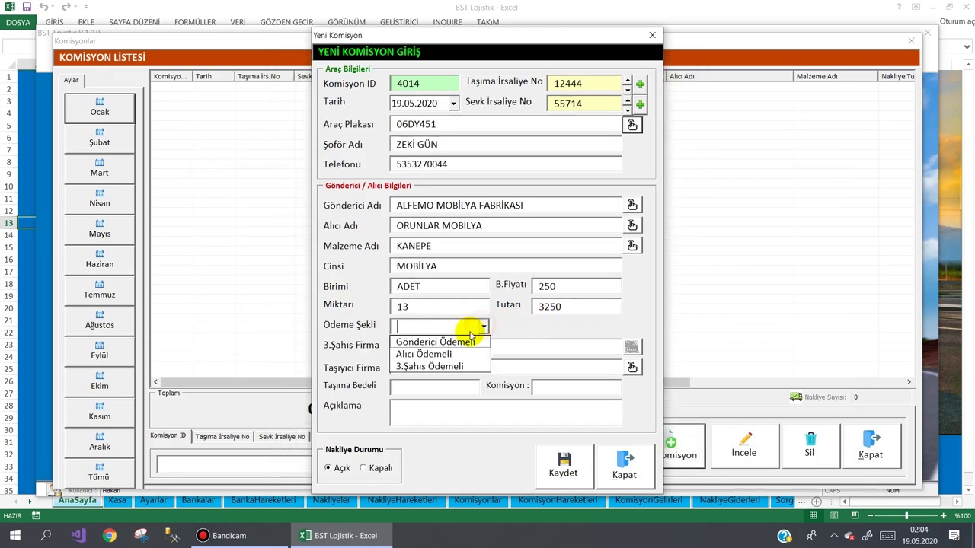
click(425, 355)
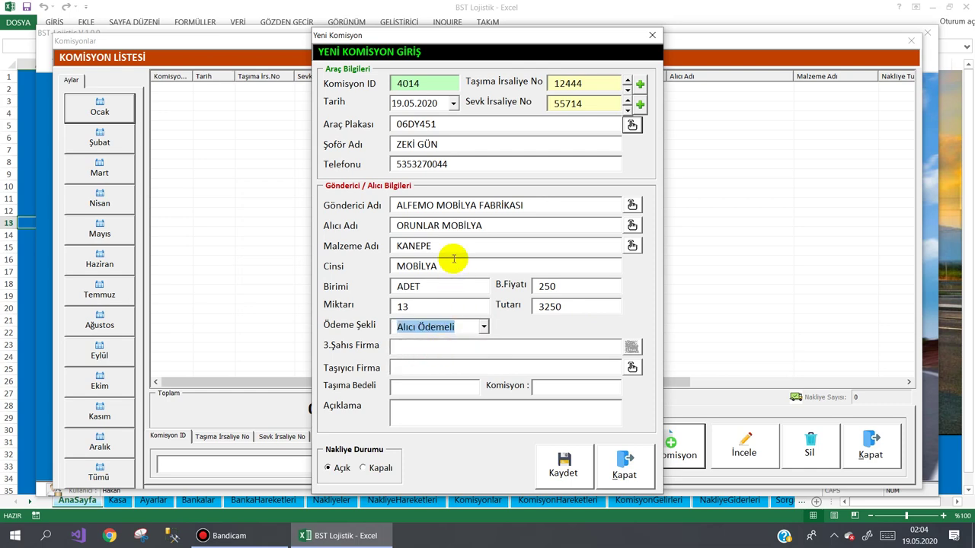
click(502, 225)
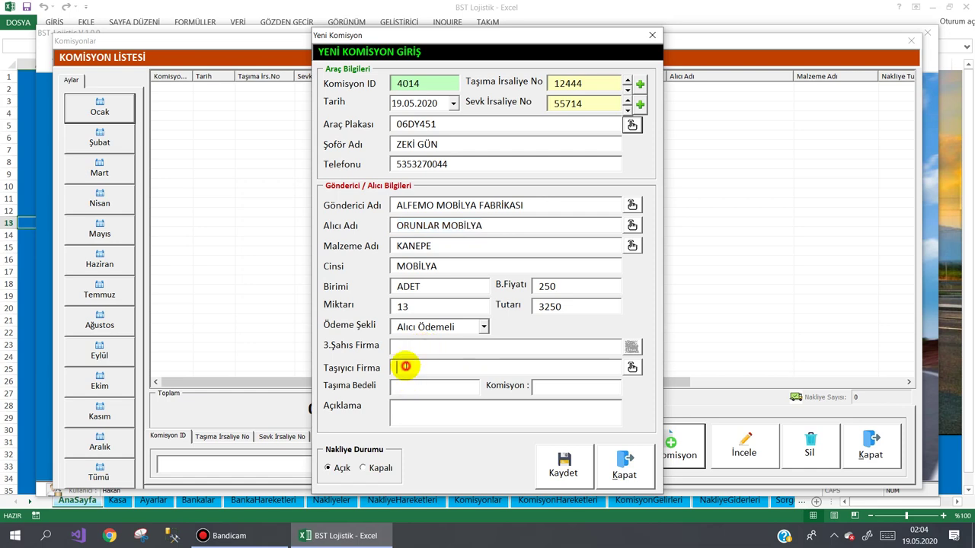
click(634, 367)
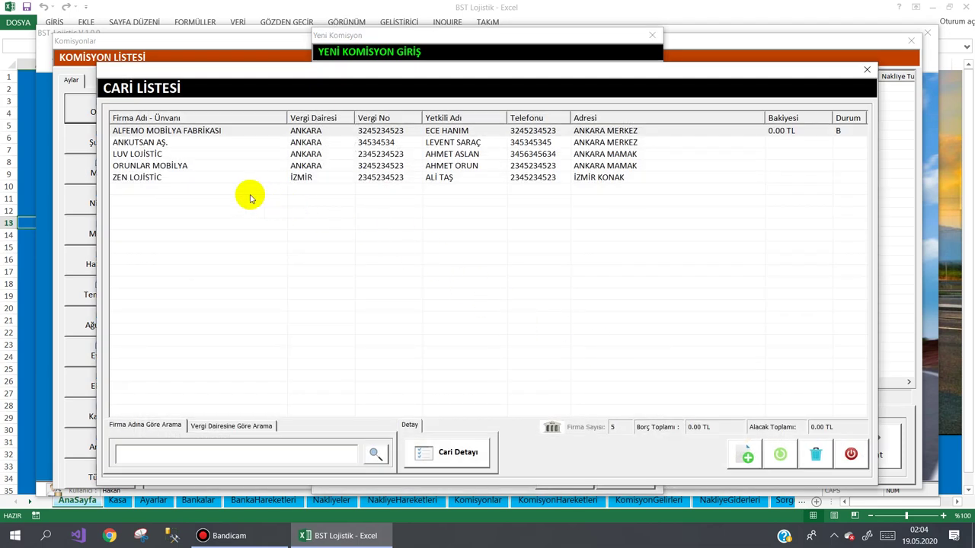
double_click(160, 178)
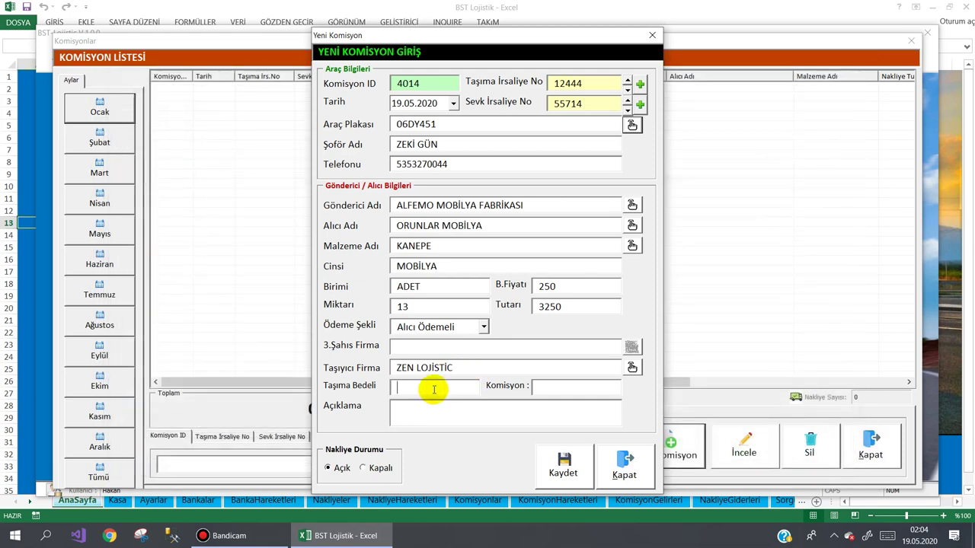
text(3000)
click(567, 388)
text(dfghjfg)
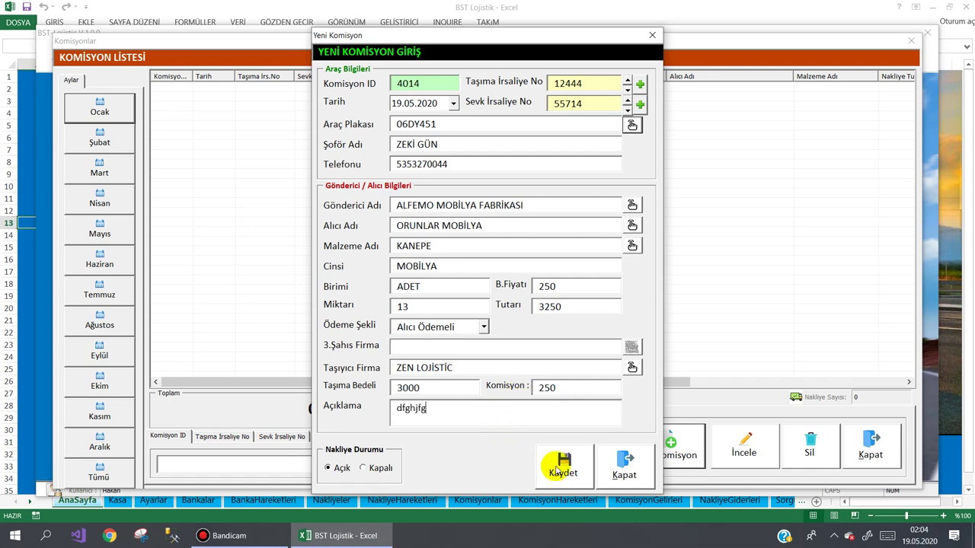
click(562, 463)
click(477, 311)
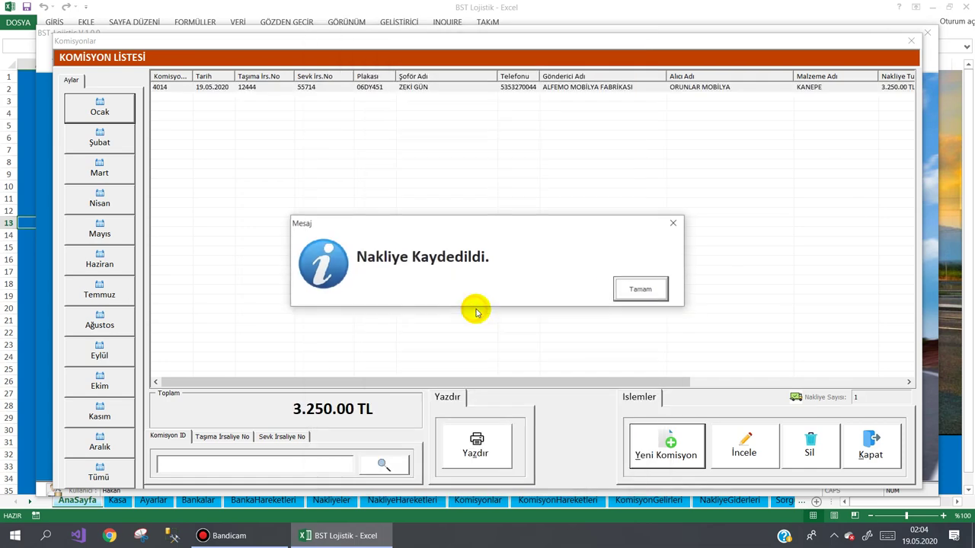
click(656, 288)
Review saved commission 4014's details, then close the commissions list.
click(431, 85)
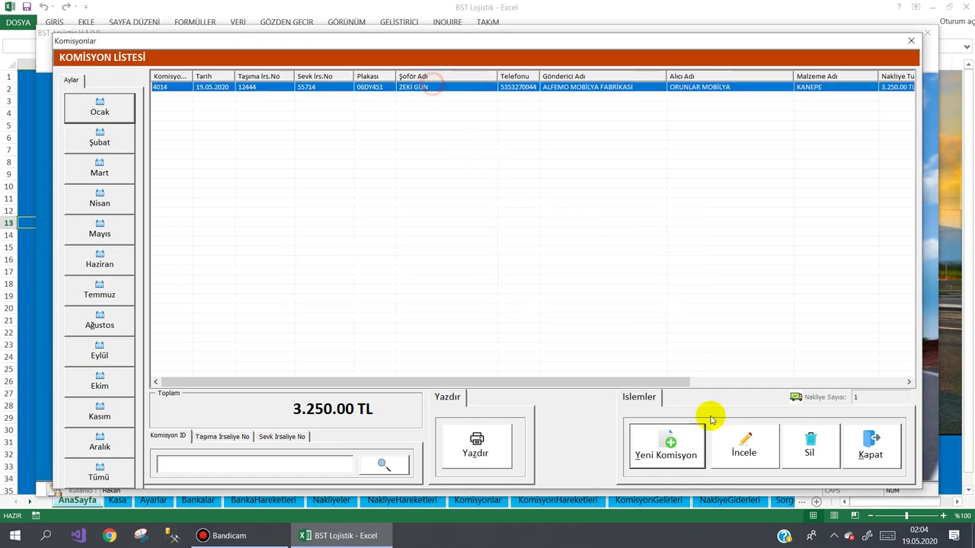
click(741, 457)
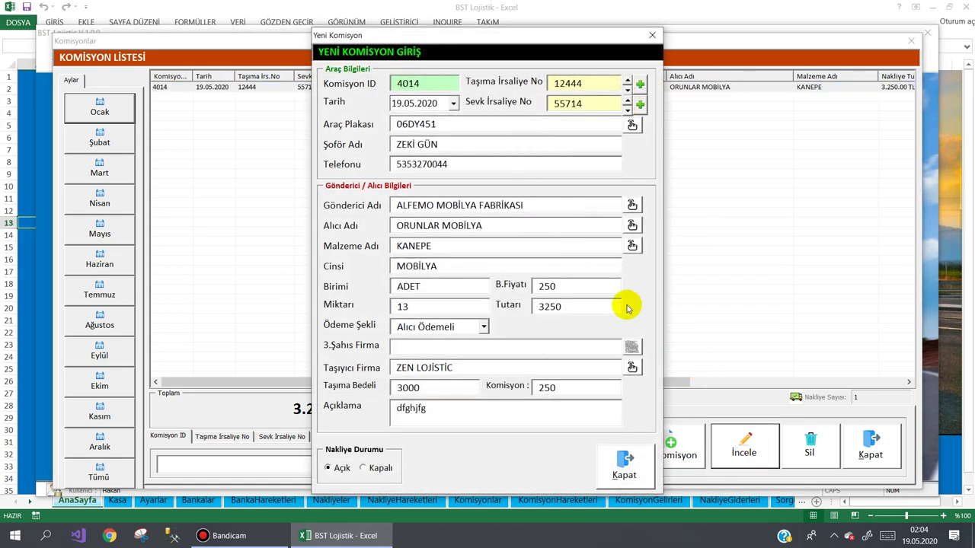
click(627, 460)
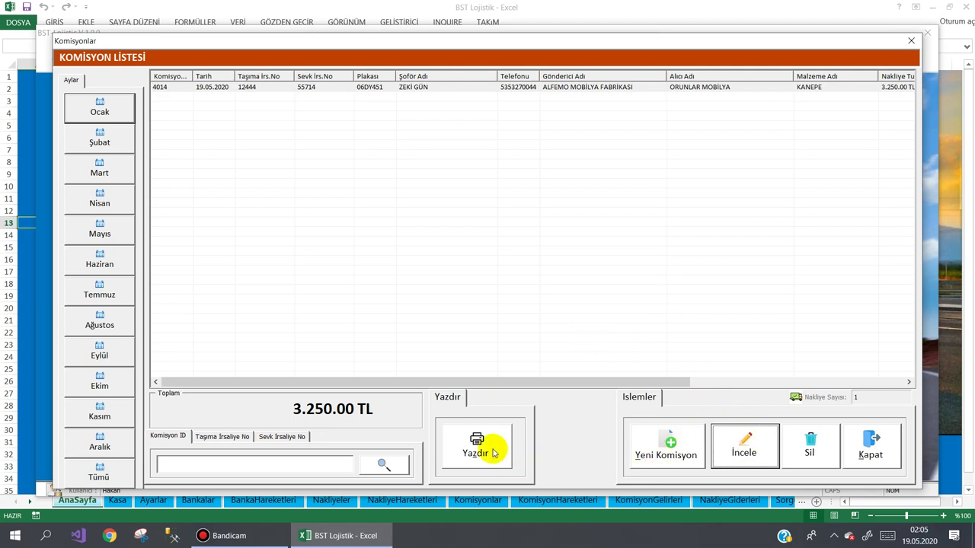
click(219, 437)
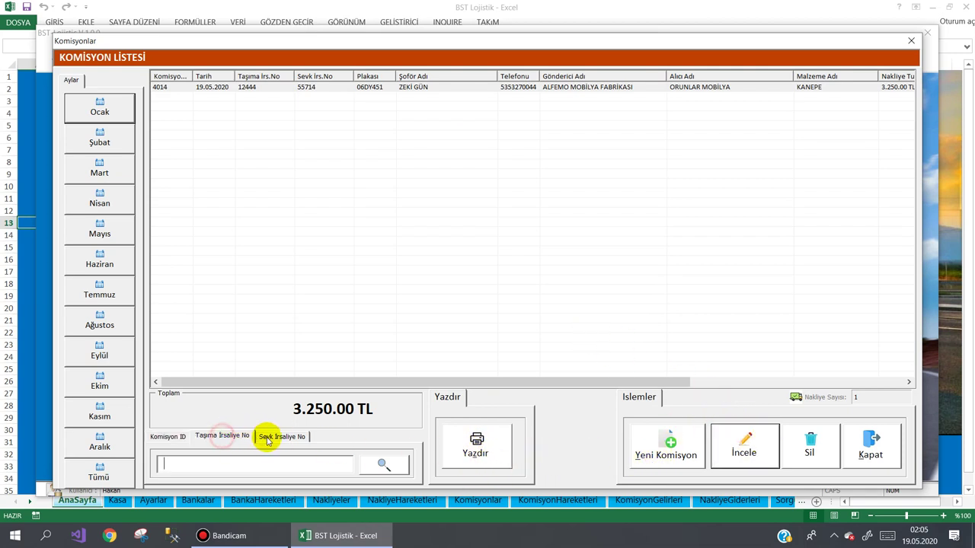
click(276, 437)
click(868, 445)
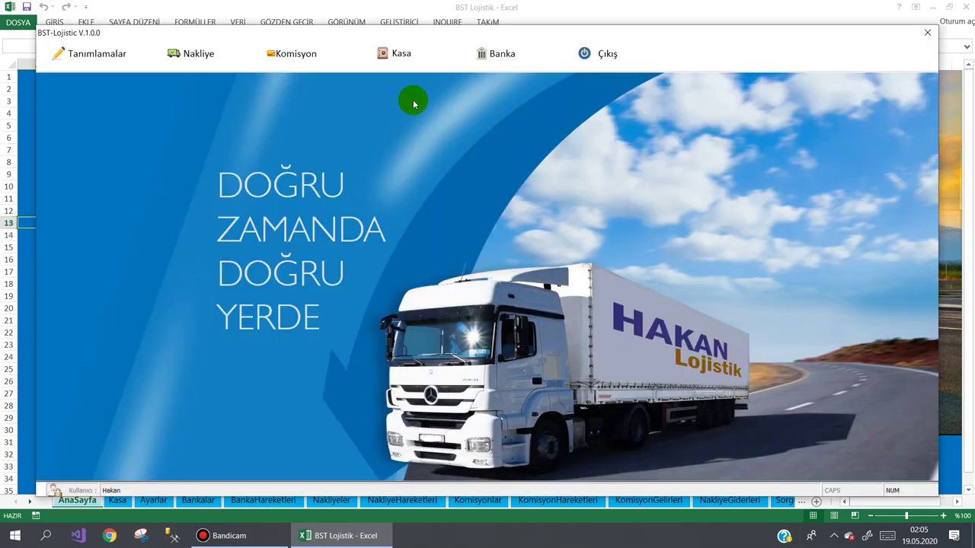
Check the Komisyon Raporu for Haziran, then Mayıs showing 4014 at 250.00 TL.
mouse_move(404, 57)
mouse_move(295, 55)
click(311, 133)
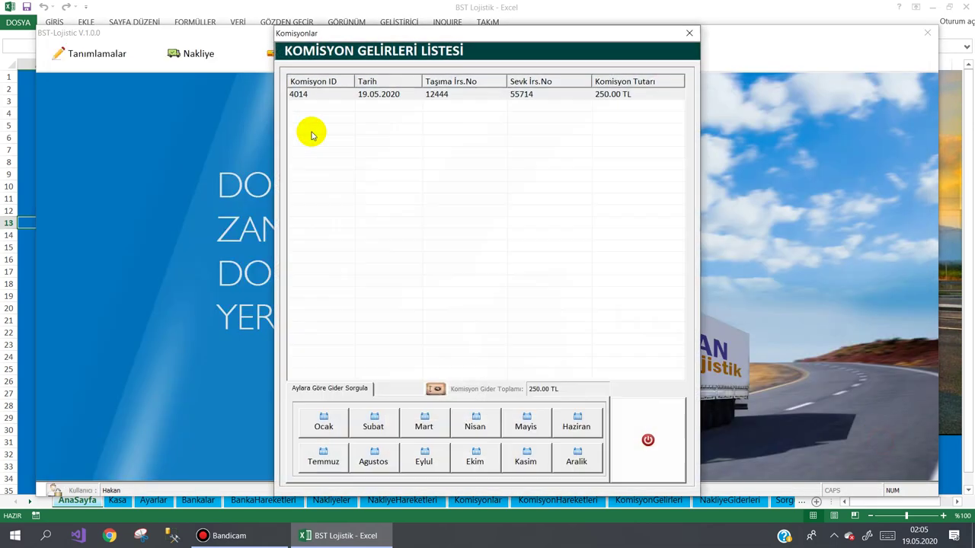
click(388, 94)
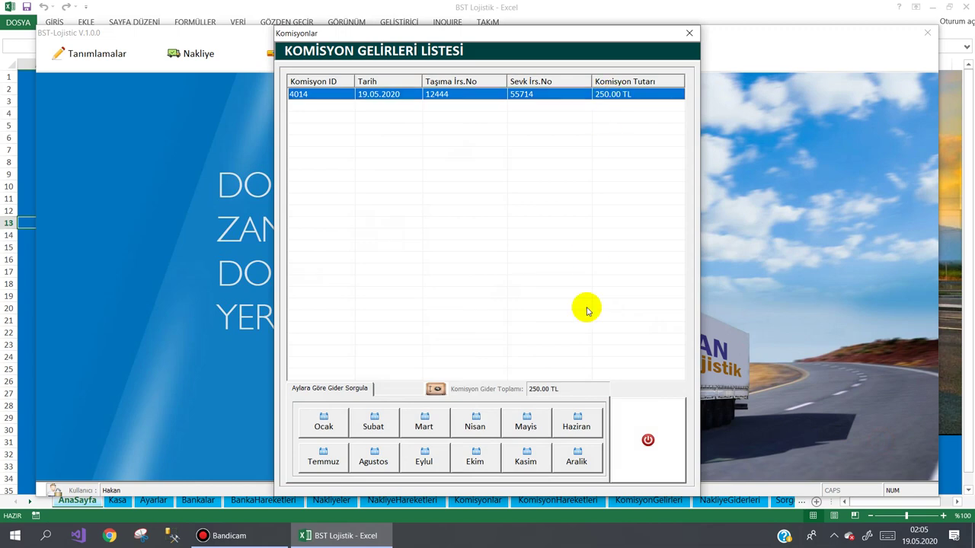
click(575, 420)
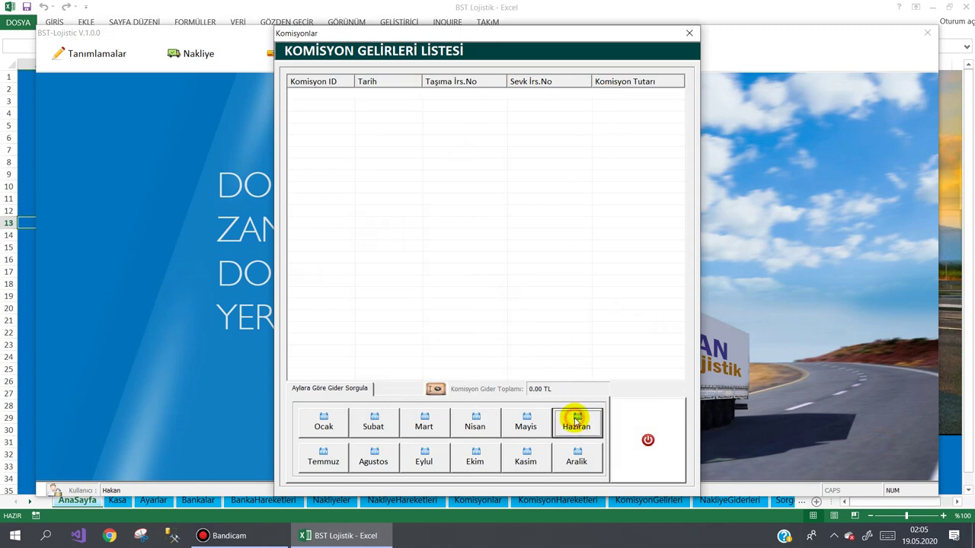
click(523, 428)
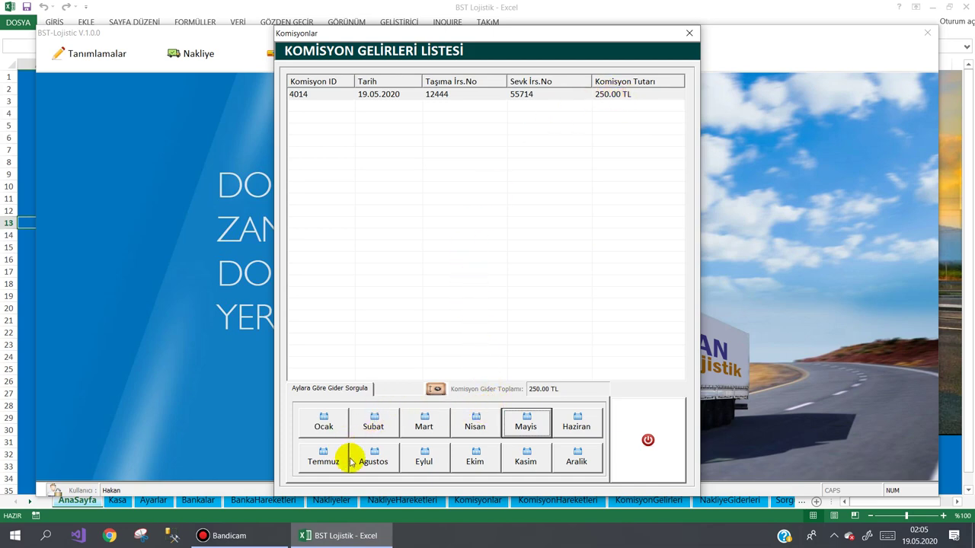
click(646, 437)
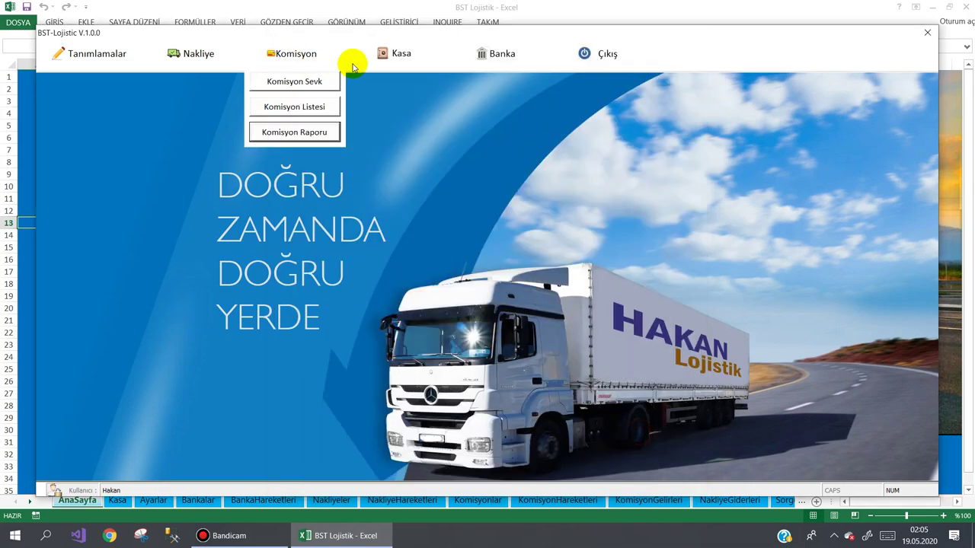
Check ORUNLAR MOBİLYA and ZEN LOJİSTİC balances in the company list, then bring up Kasa İşlemleri.
mouse_move(117, 61)
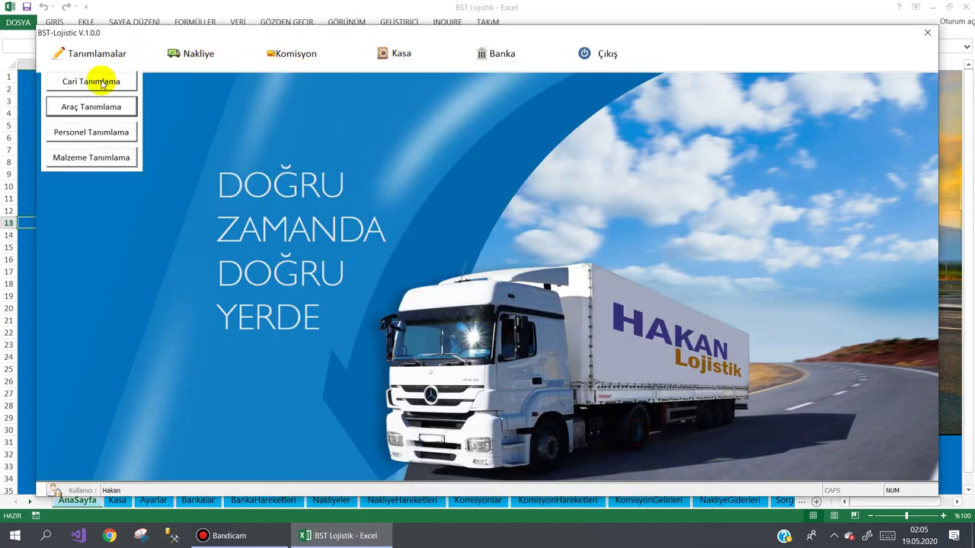
click(102, 84)
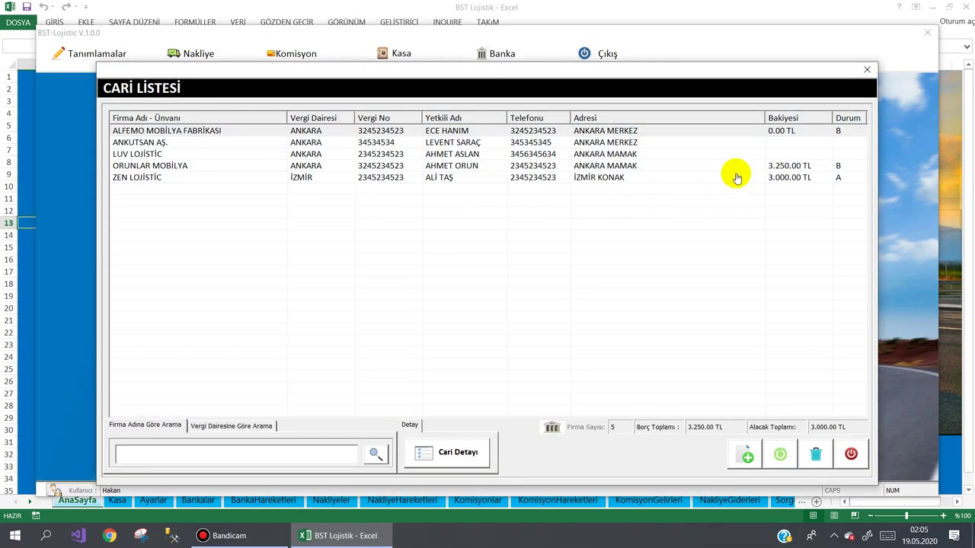
click(734, 169)
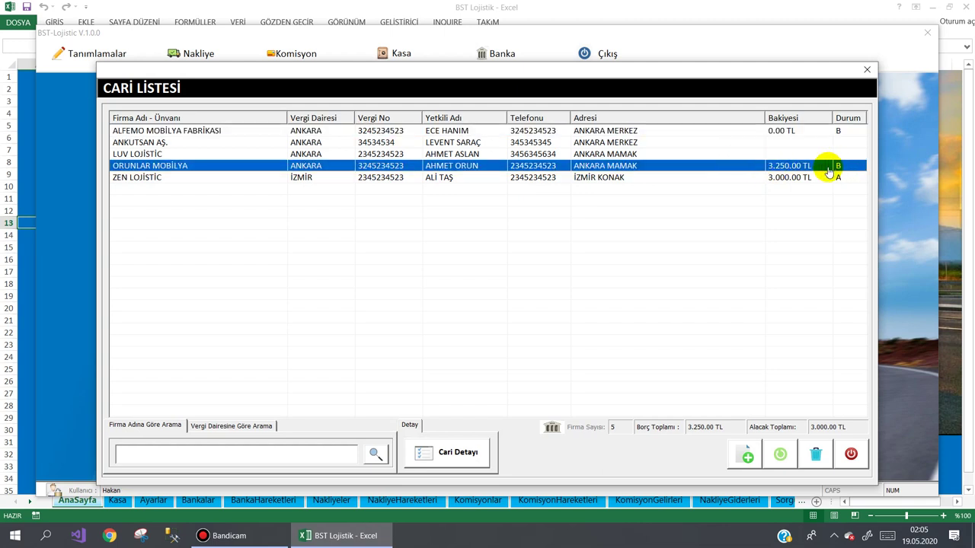
click(788, 178)
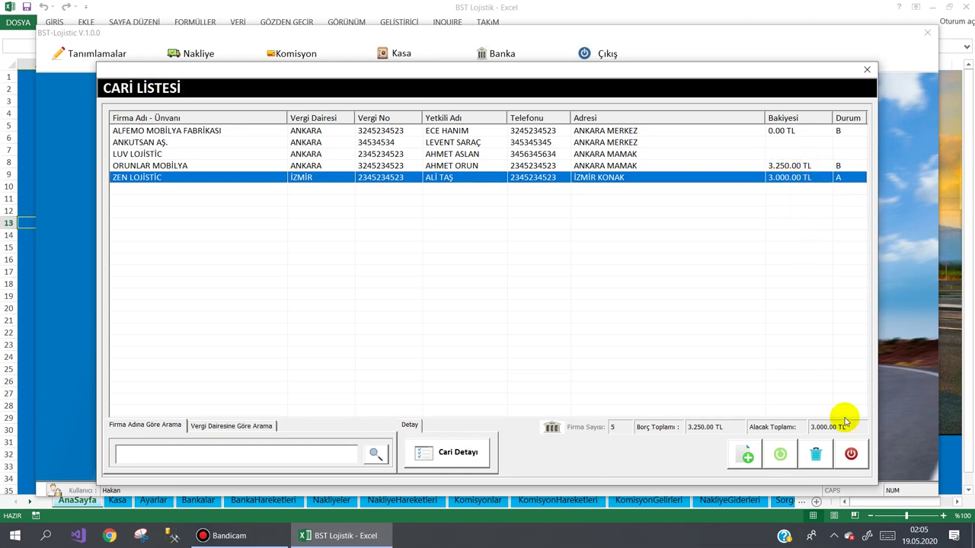
click(755, 167)
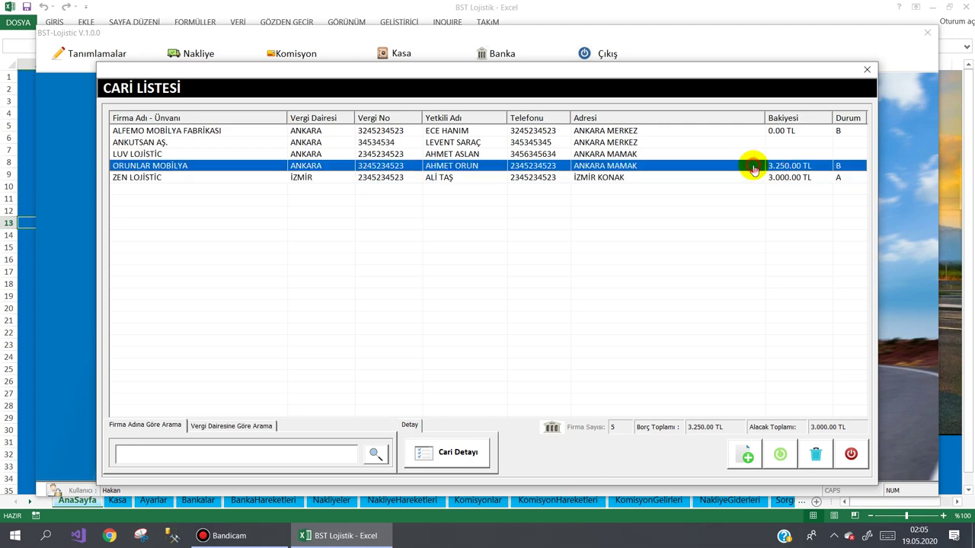
click(774, 178)
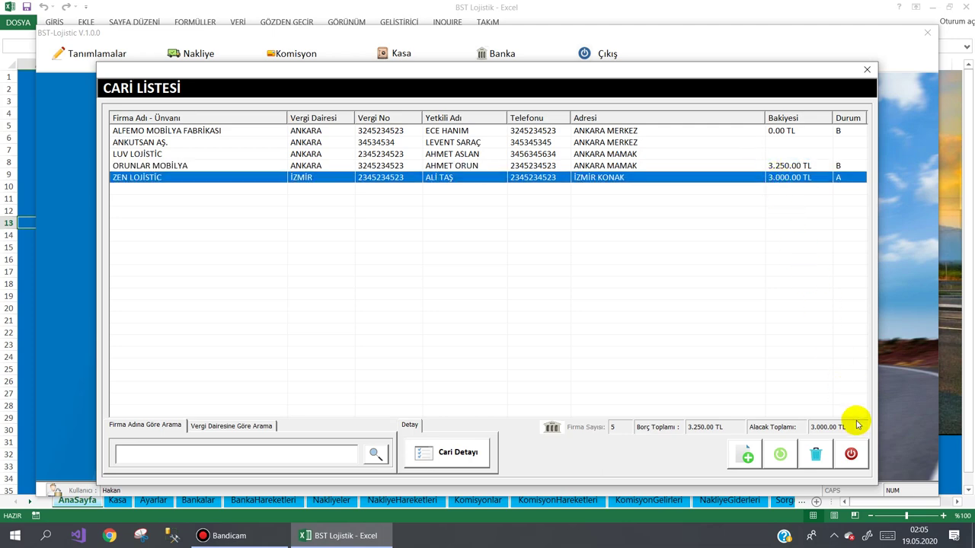
click(851, 454)
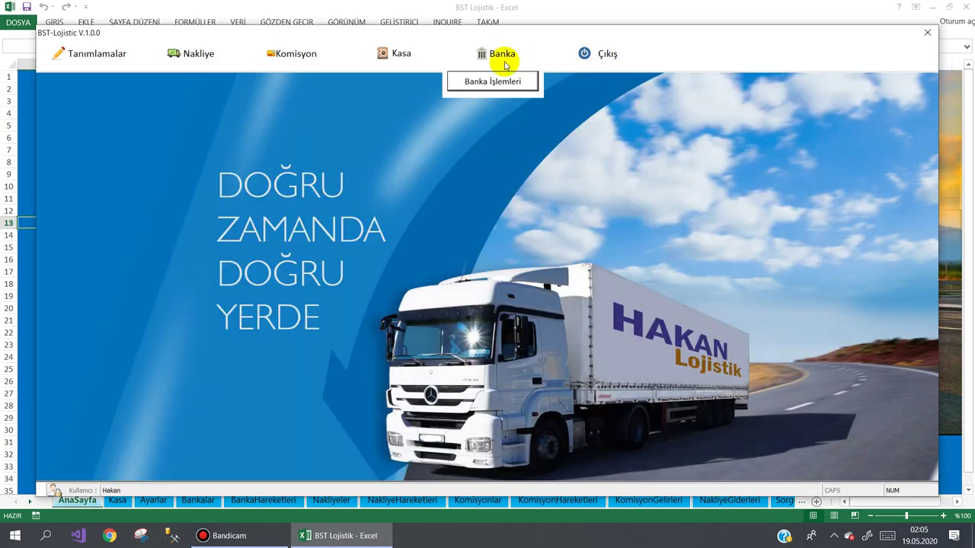
click(408, 80)
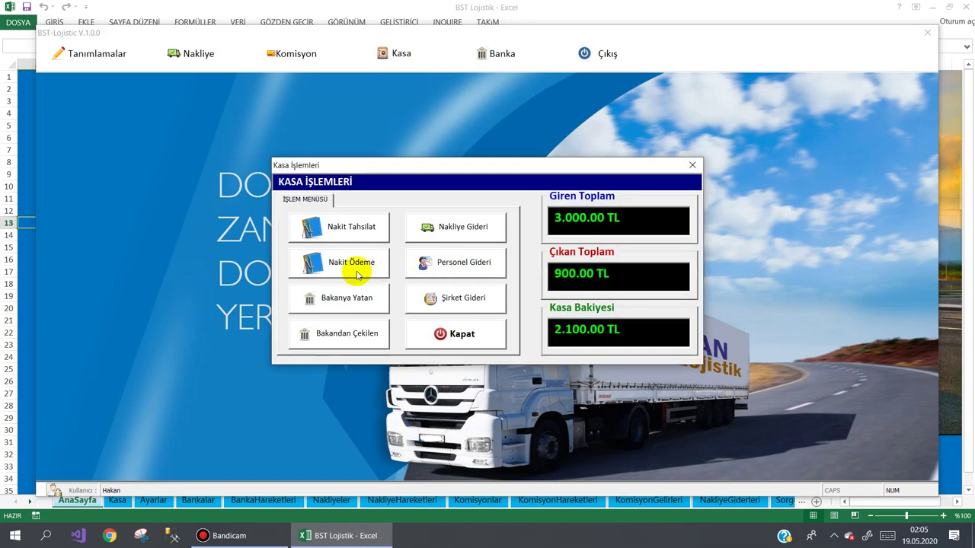
Record a 3,250 TL Nakit Tahsilat from ORUNLAR MOBİLYA with description 'fghjg'.
click(348, 225)
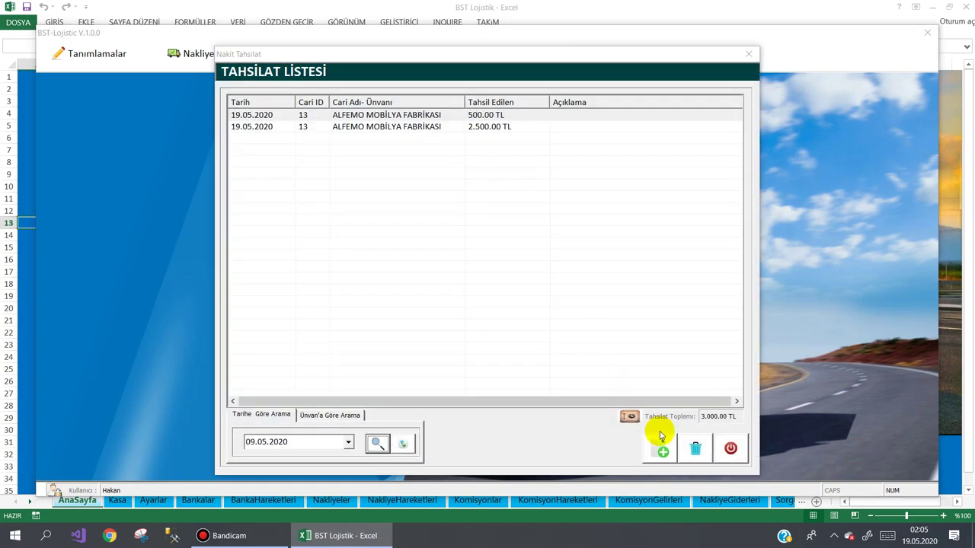
click(660, 443)
click(480, 232)
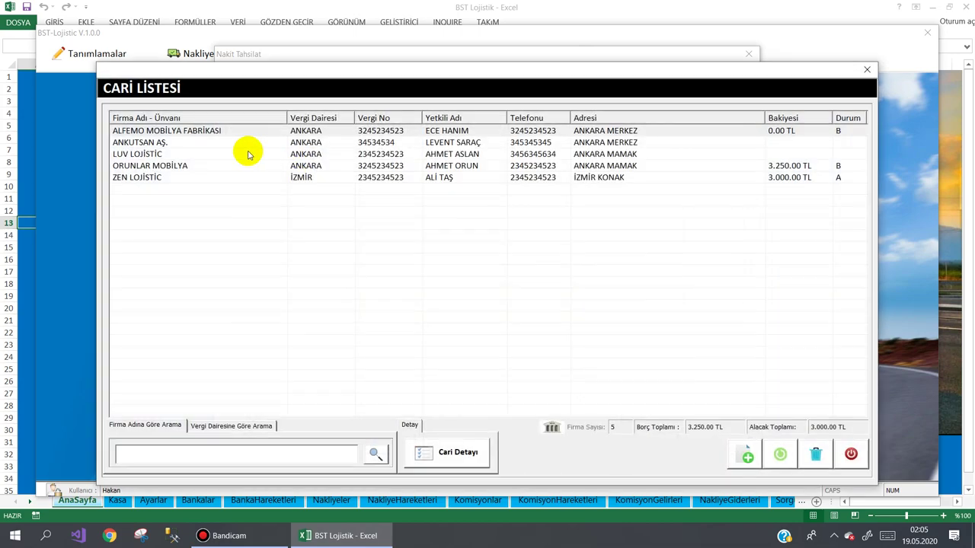
double_click(178, 167)
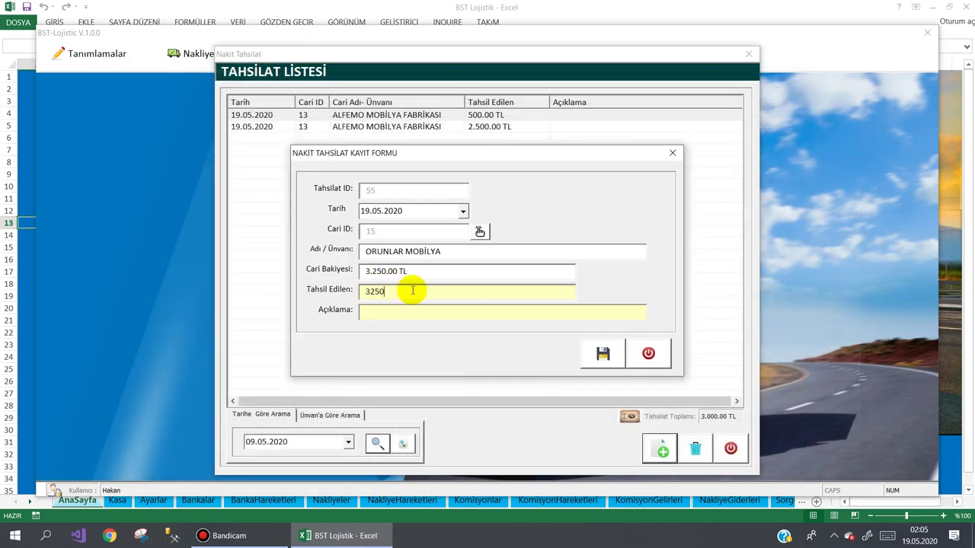
click(435, 315)
text(fghjg)
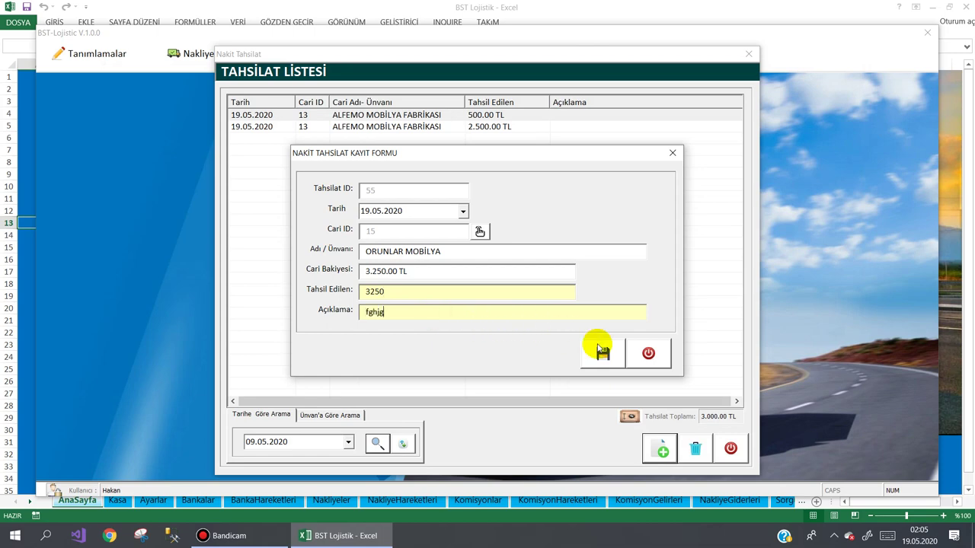
click(602, 353)
click(464, 310)
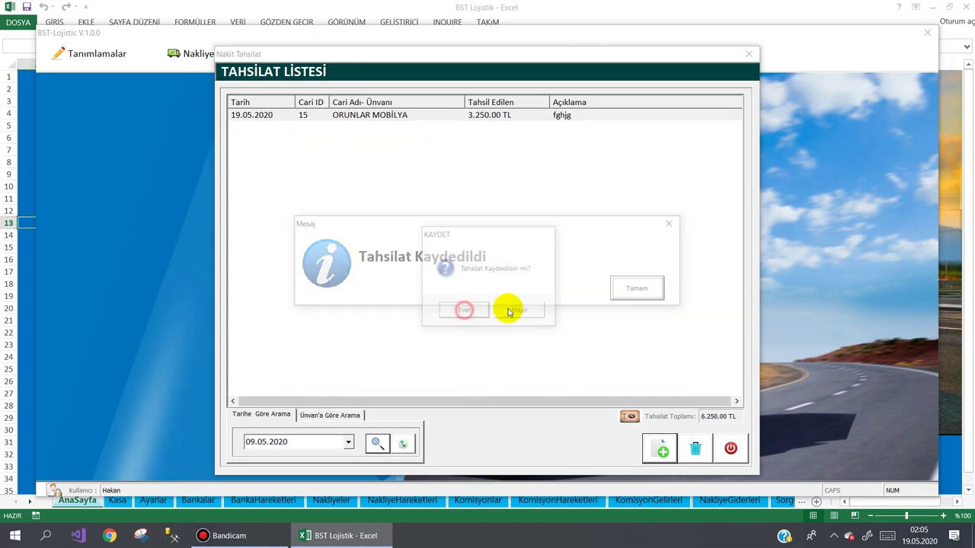
click(651, 288)
click(731, 449)
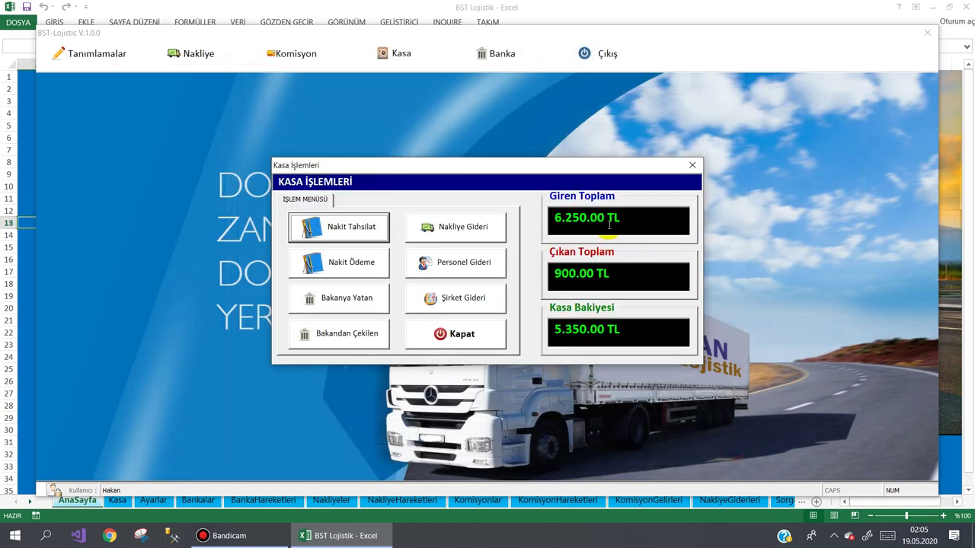
Record a 3,000 TL Nakit Ödeme to ZEN LOJİSTİC.
click(352, 263)
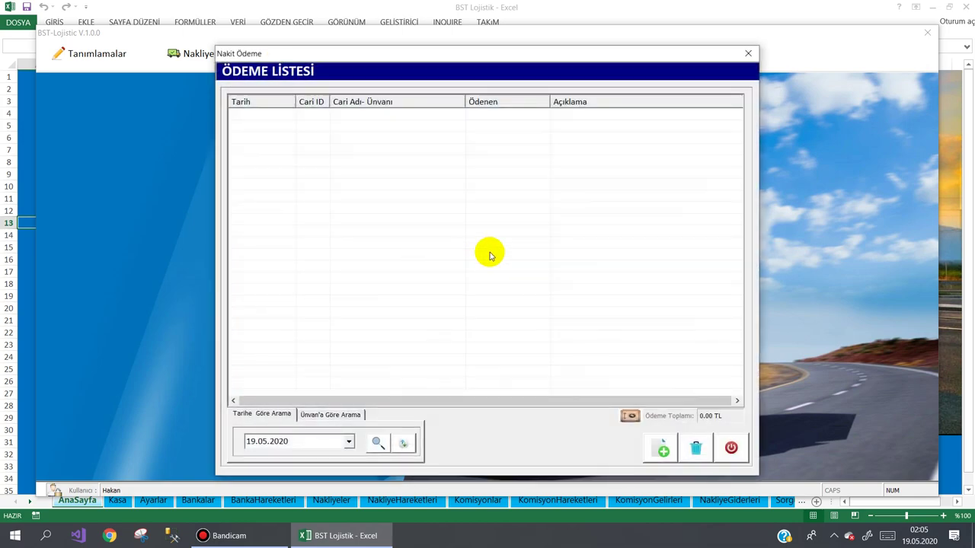
click(658, 448)
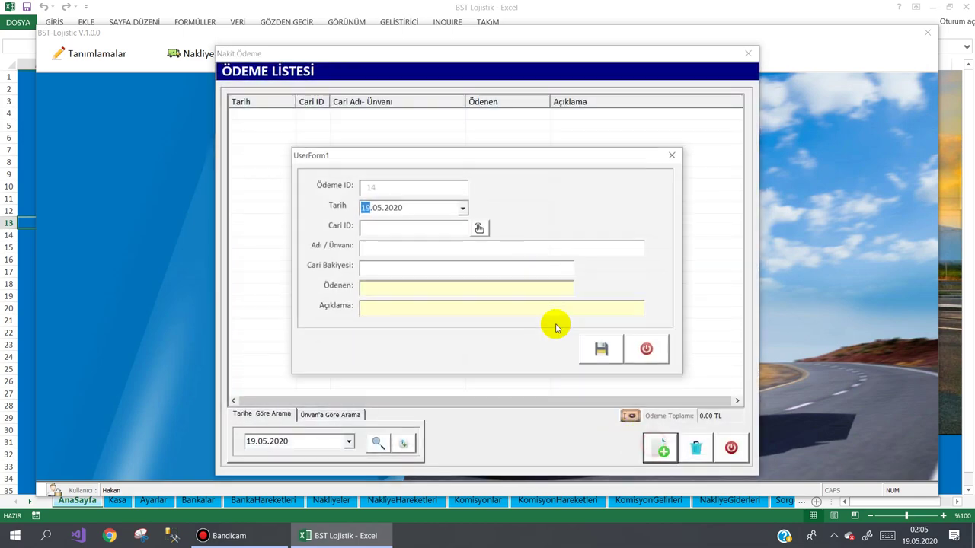
click(478, 229)
click(379, 180)
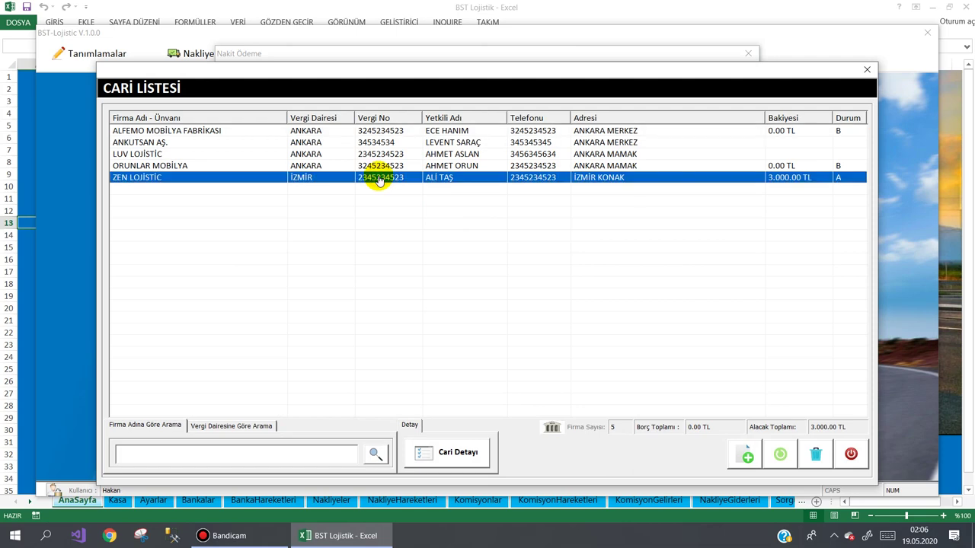
double_click(379, 180)
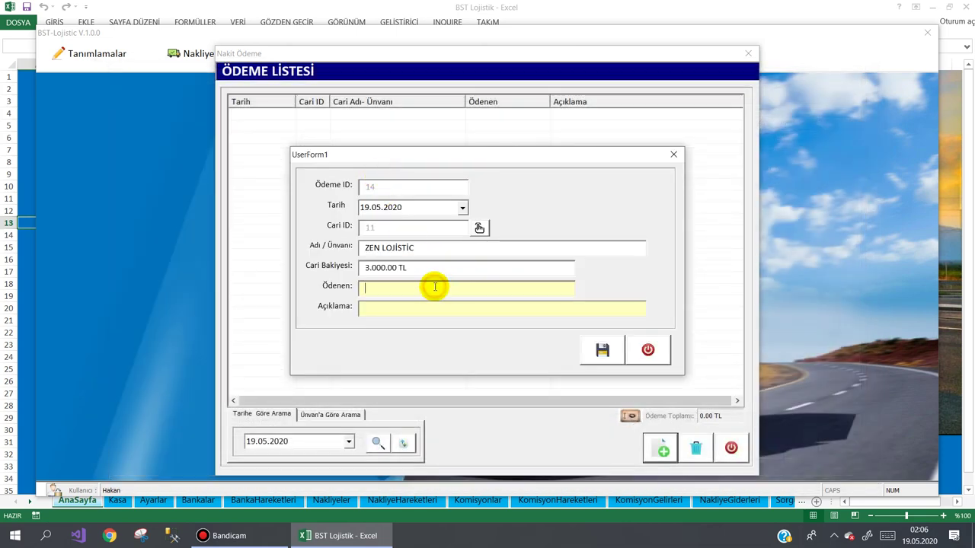
text(3000)
click(602, 350)
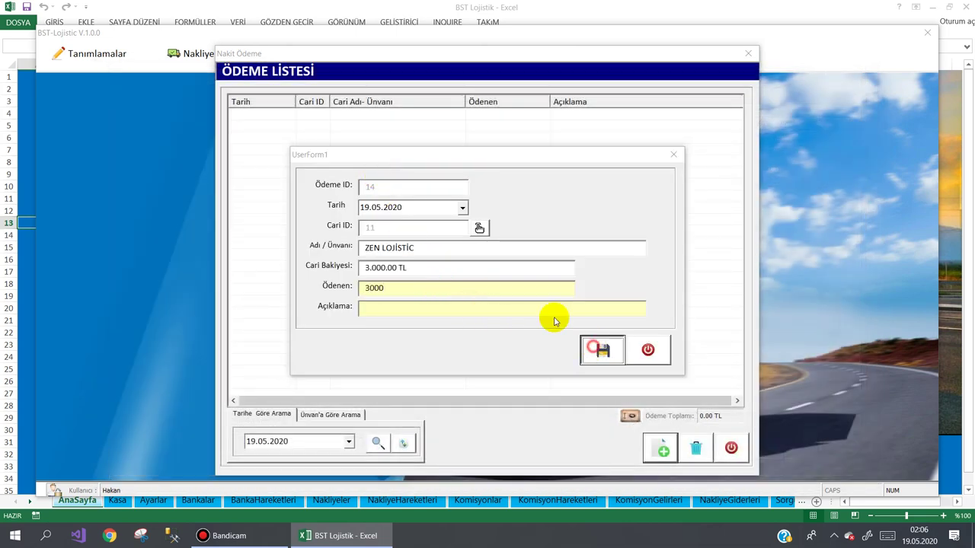
click(465, 305)
click(640, 290)
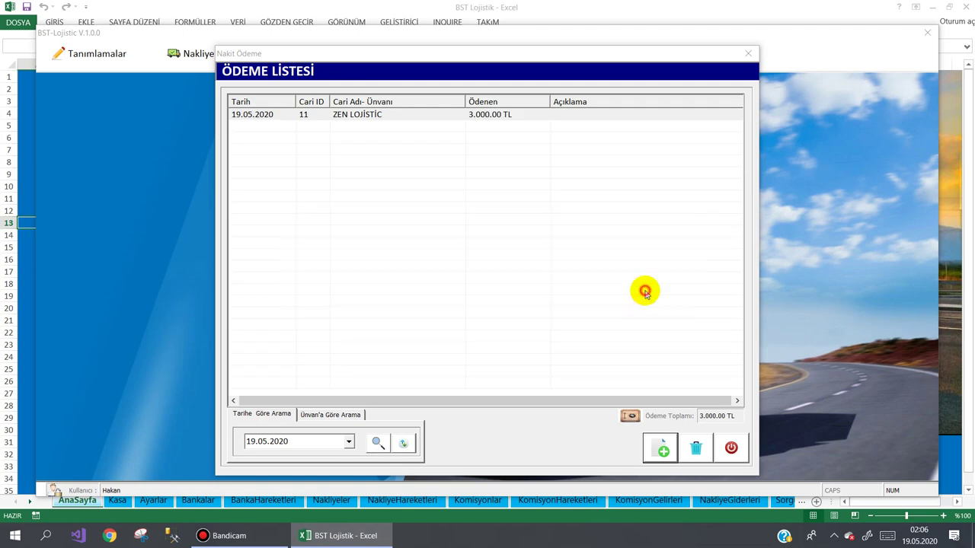
click(731, 450)
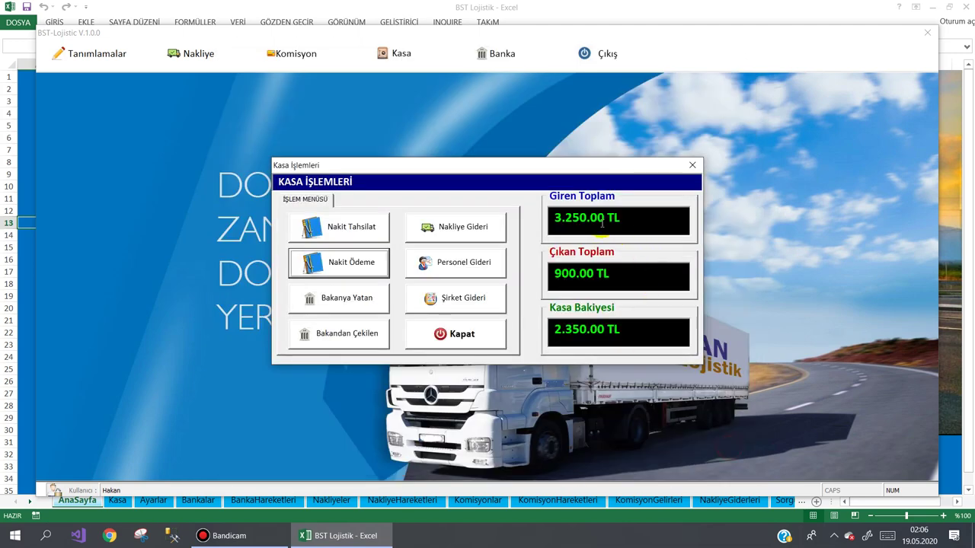
Close Kasa İşlemleri and check ZEN LOJİSTİC, ORUNLAR MOBİLYA and ALFEMO balances in Cari Listesi.
click(444, 333)
click(82, 55)
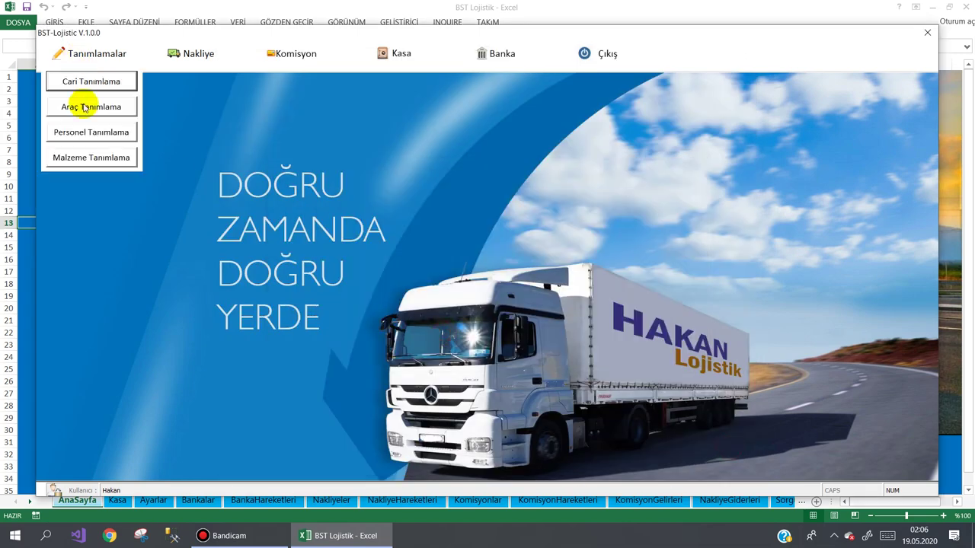
click(83, 81)
click(777, 178)
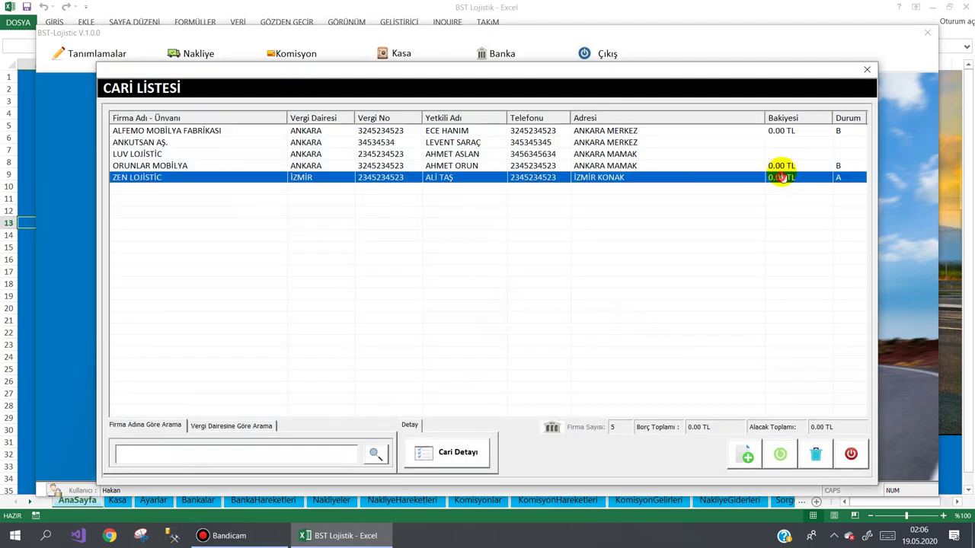
click(780, 165)
click(778, 133)
click(851, 454)
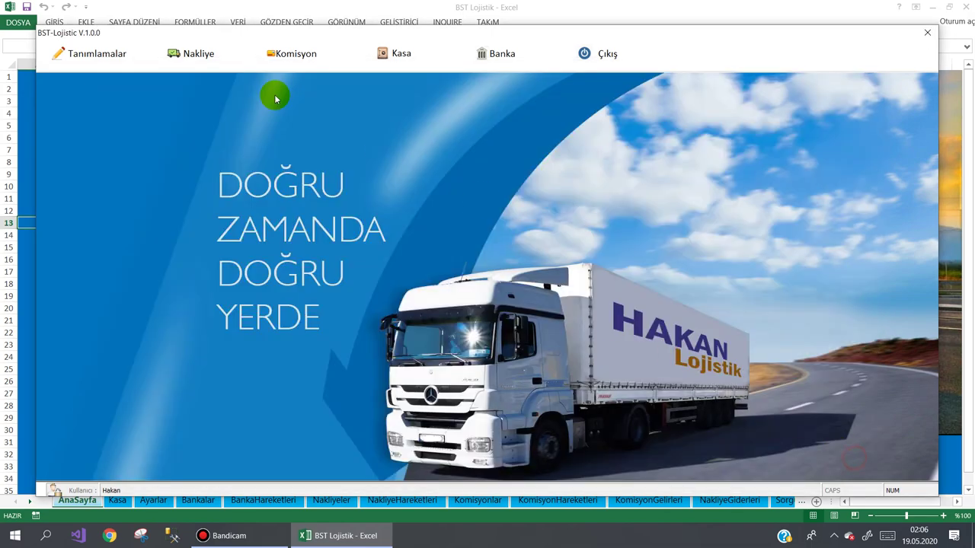
Reopen Cari Listesi to recheck ALFEMO MOBİLYA FABRİKASI and ORUNLAR MOBİLYA at 0.00 TL.
mouse_move(197, 55)
mouse_move(111, 51)
click(97, 80)
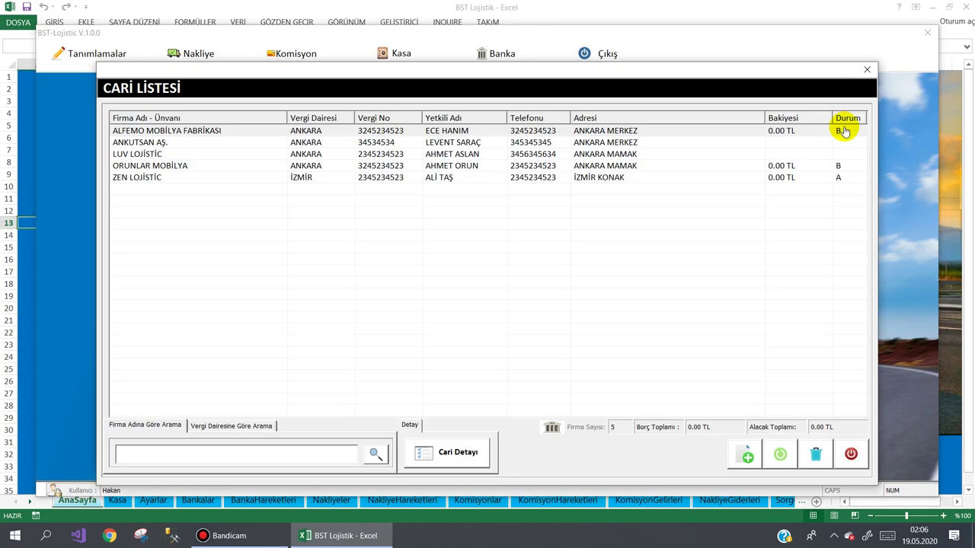
click(844, 131)
click(834, 166)
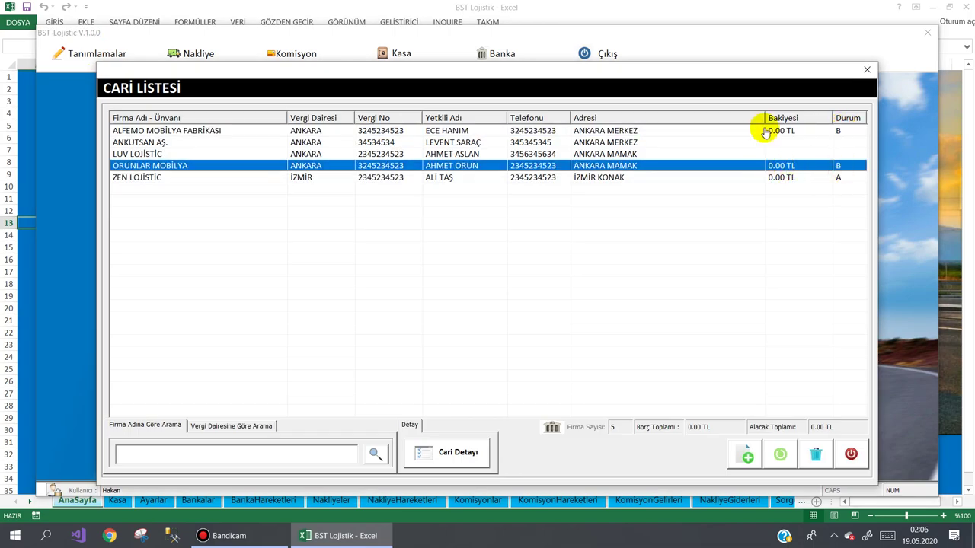
click(851, 454)
mouse_move(121, 57)
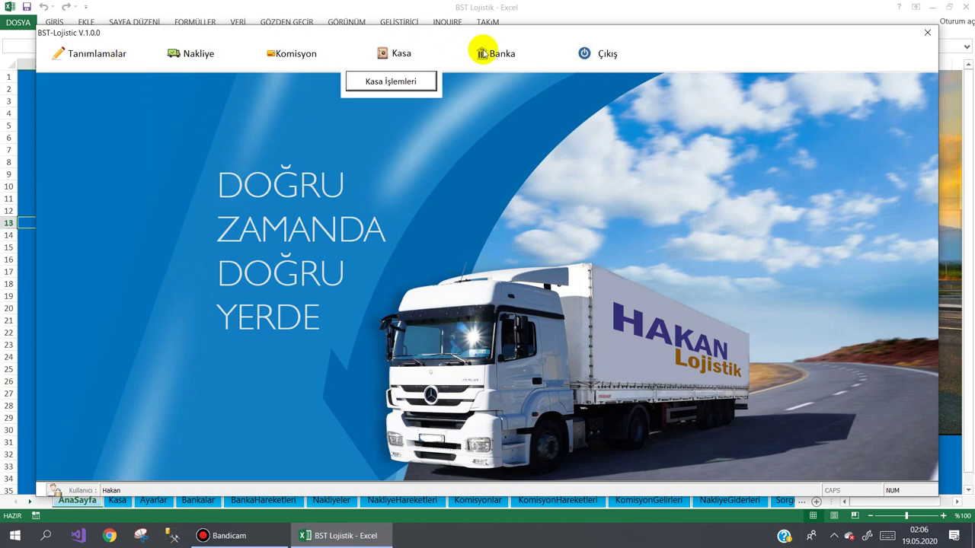
Start a Bankaya Yatan deposit and add a new AKBANK Vadesiz Hesap bank account.
mouse_move(391, 59)
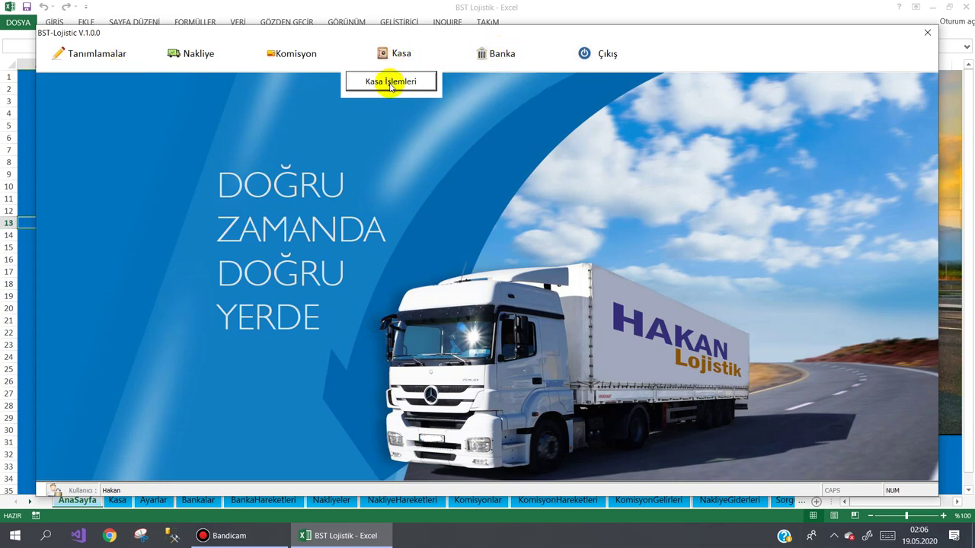
click(390, 83)
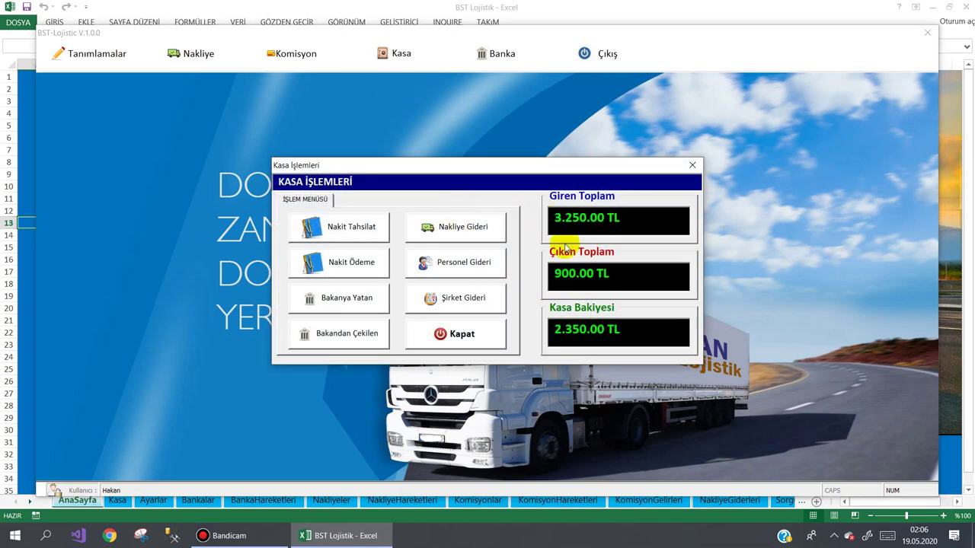
click(339, 300)
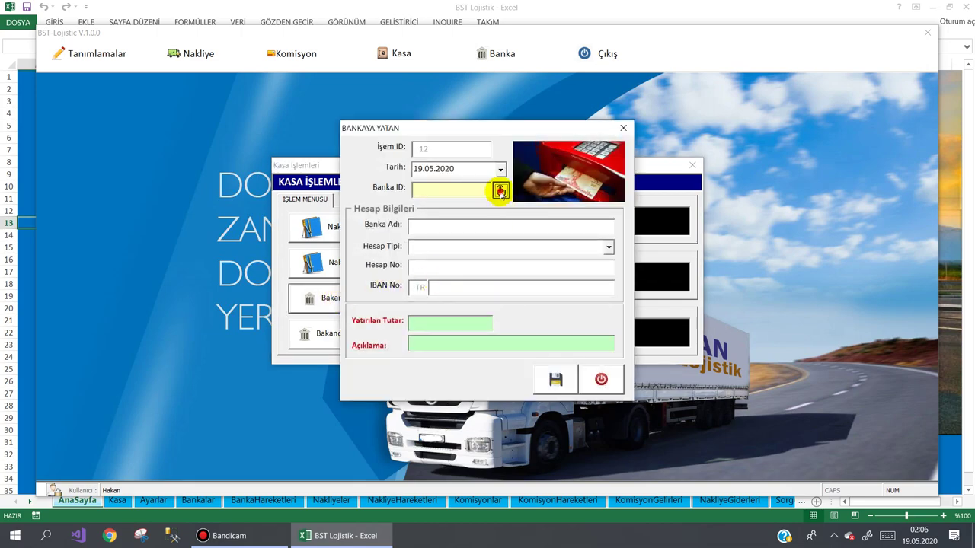
click(500, 191)
click(556, 444)
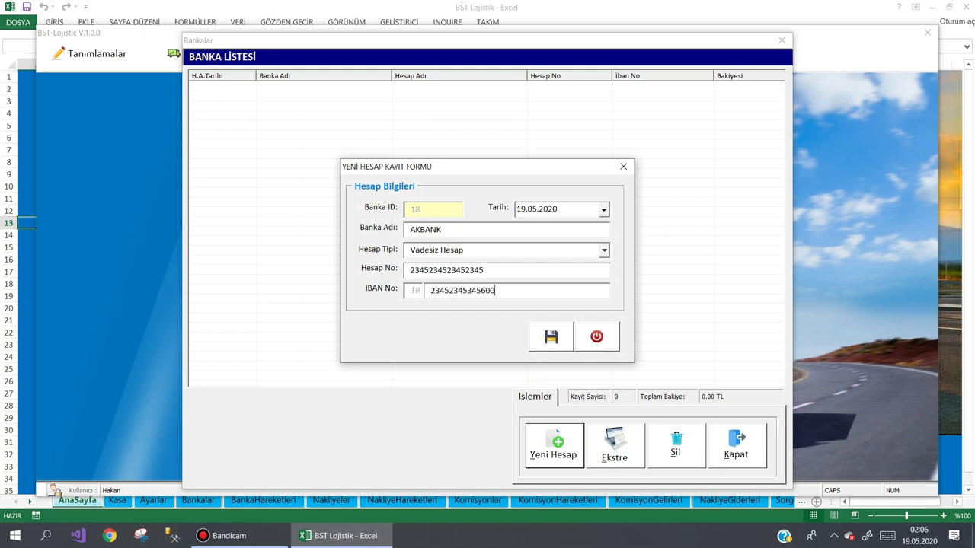
key(Return)
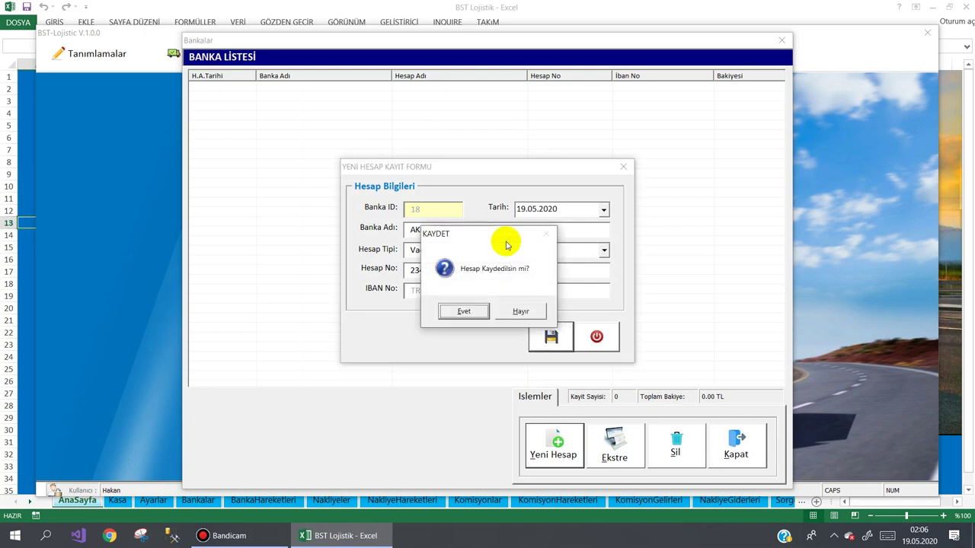
key(Return)
key(Return)
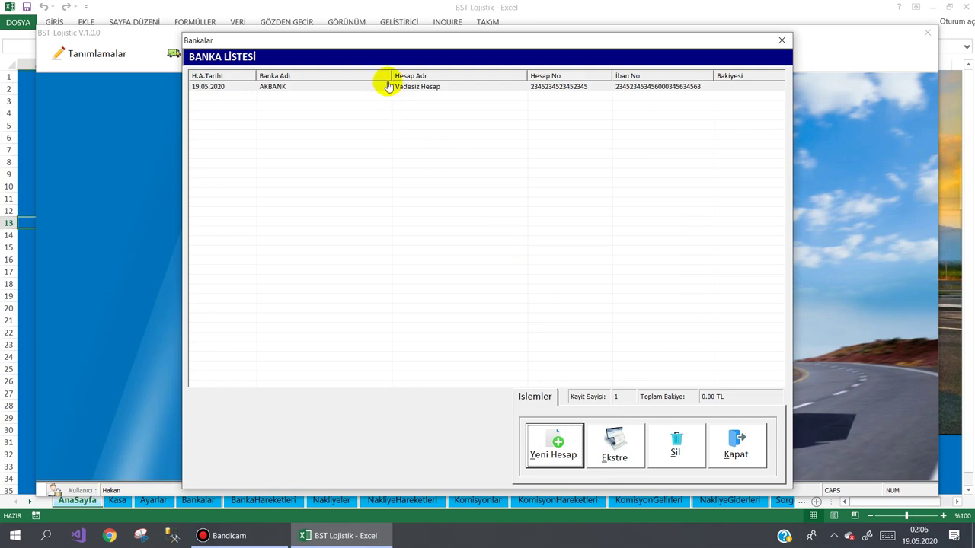
Deposit 3000 TL into AKBANK, leaving the cash balance at -650.00 TL.
double_click(385, 85)
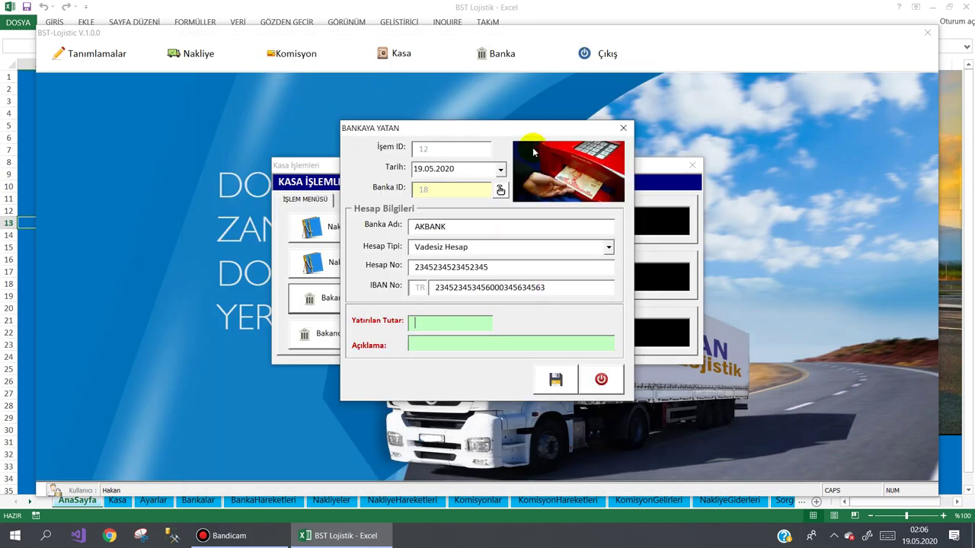
drag(520, 129, 319, 117)
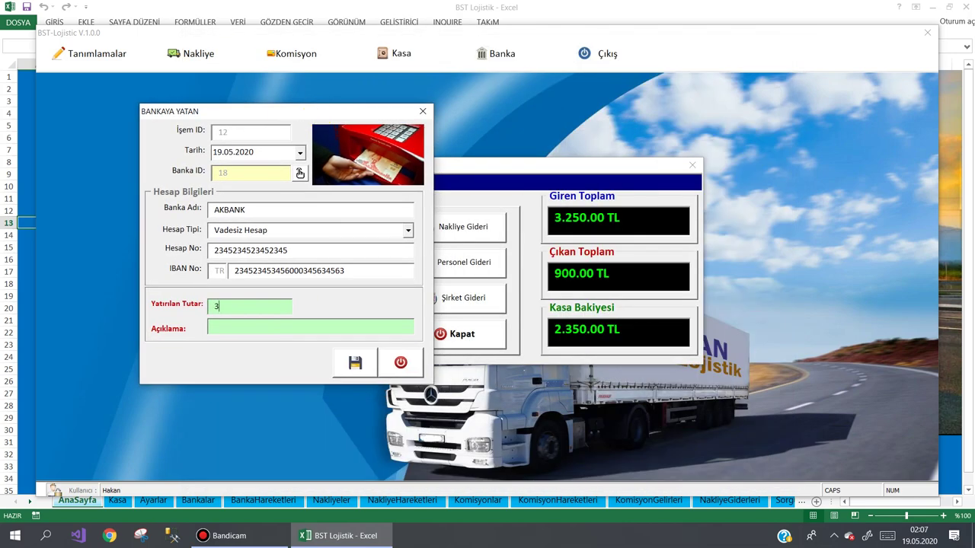
text(000)
click(353, 363)
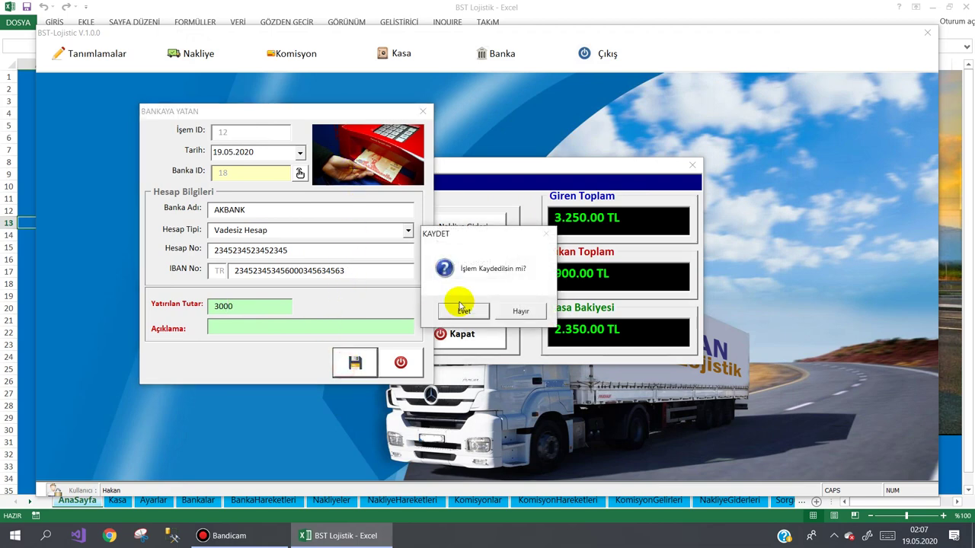
click(473, 310)
click(629, 293)
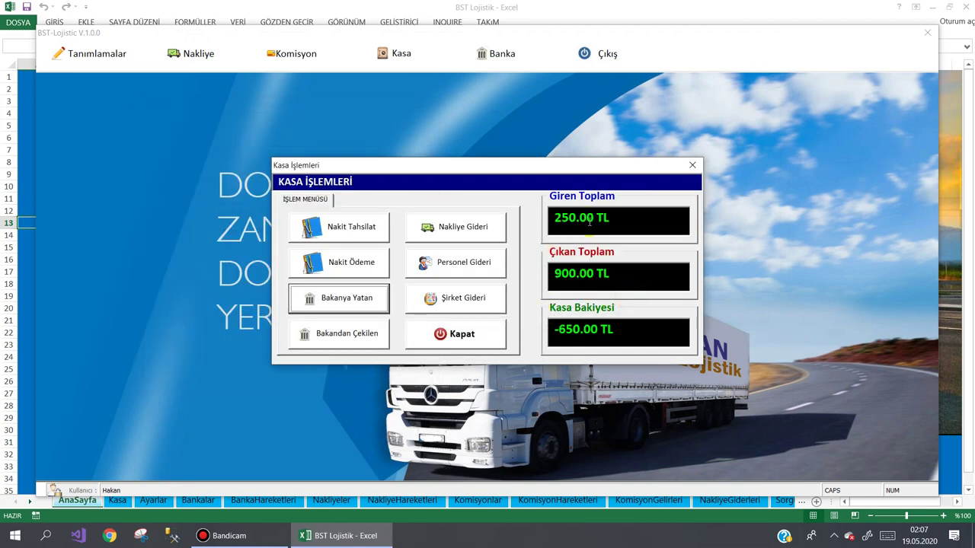
click(347, 304)
Close the deposit form and review the AKBANK account statement under Banka.
click(599, 377)
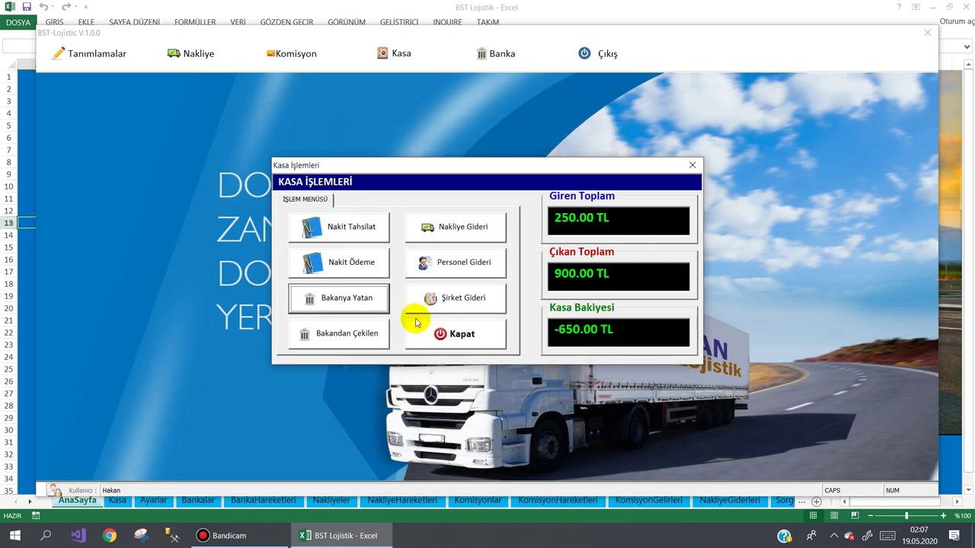
click(457, 333)
click(503, 51)
click(506, 82)
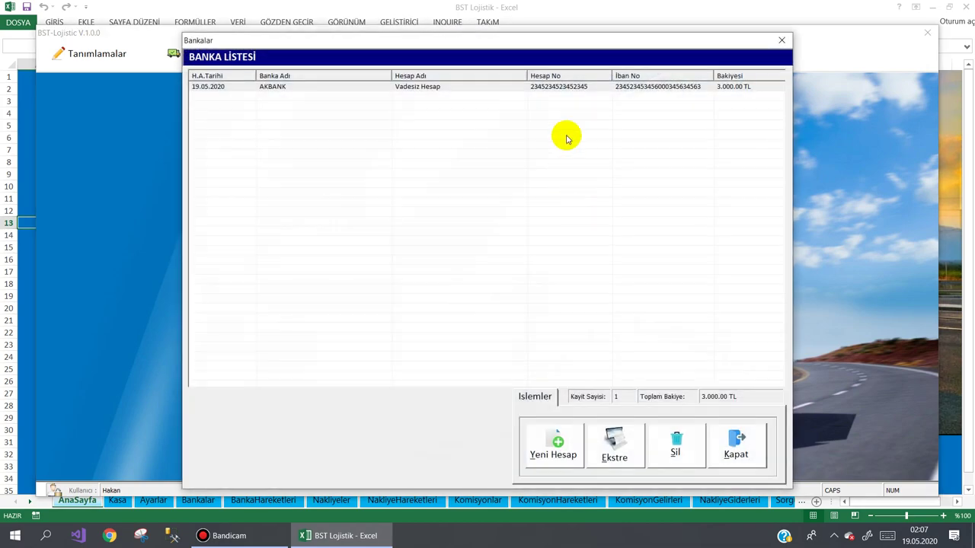
click(593, 86)
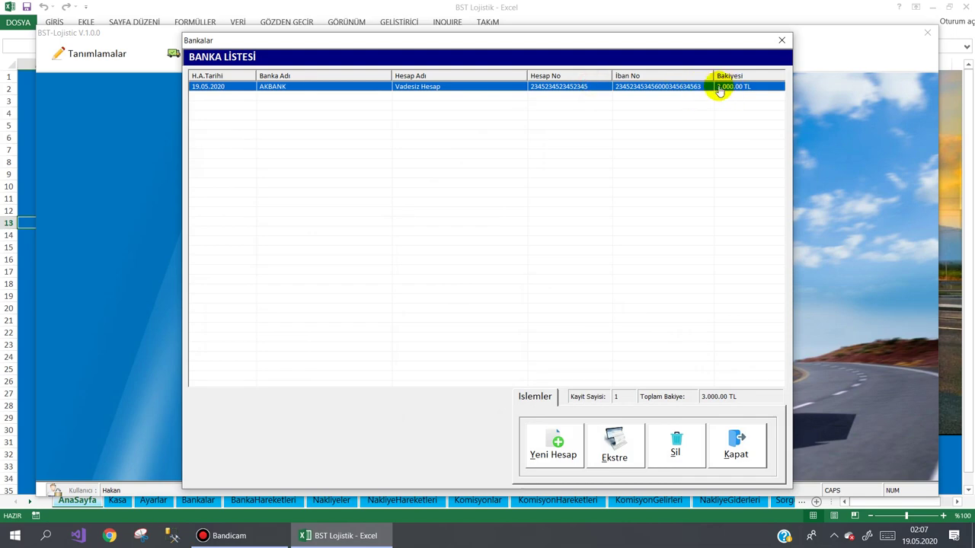
click(614, 442)
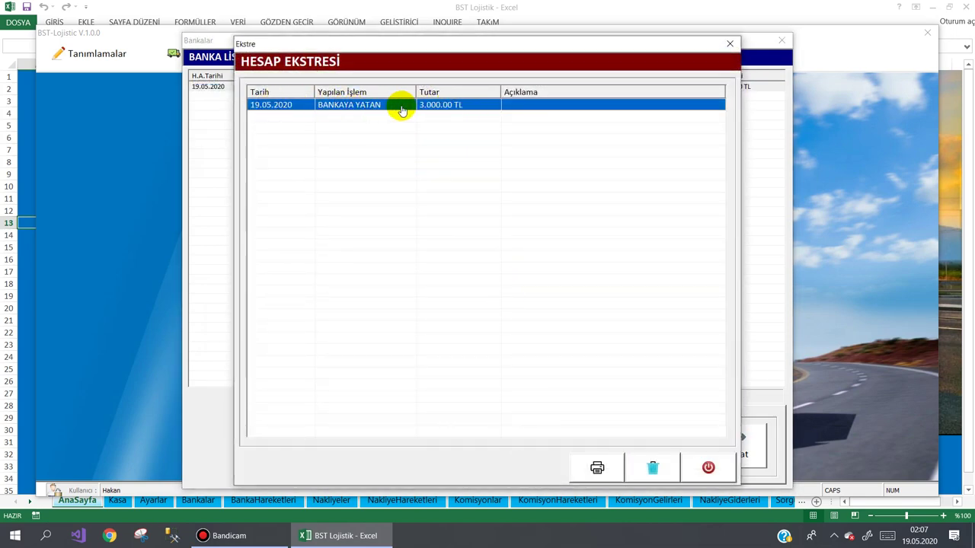
click(707, 466)
click(734, 451)
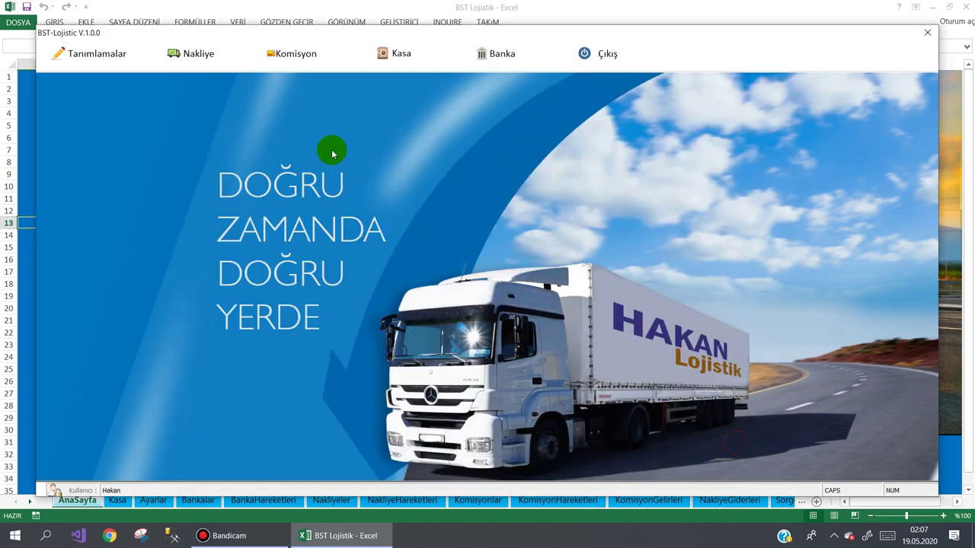
Record a 3000 TL Bakandan Çekilen withdrawal from AKBANK, bringing cash to 2,350.00 TL.
click(411, 54)
click(390, 82)
click(347, 335)
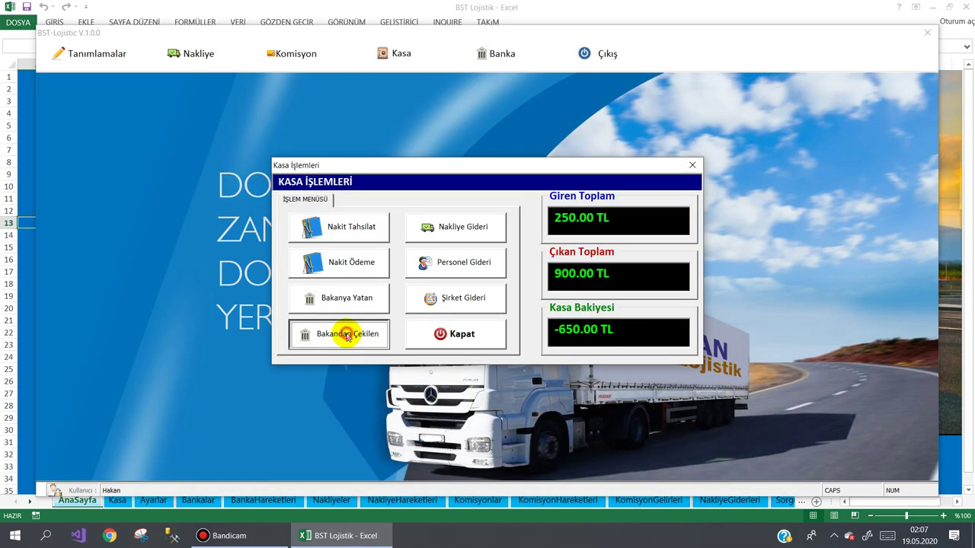
click(499, 163)
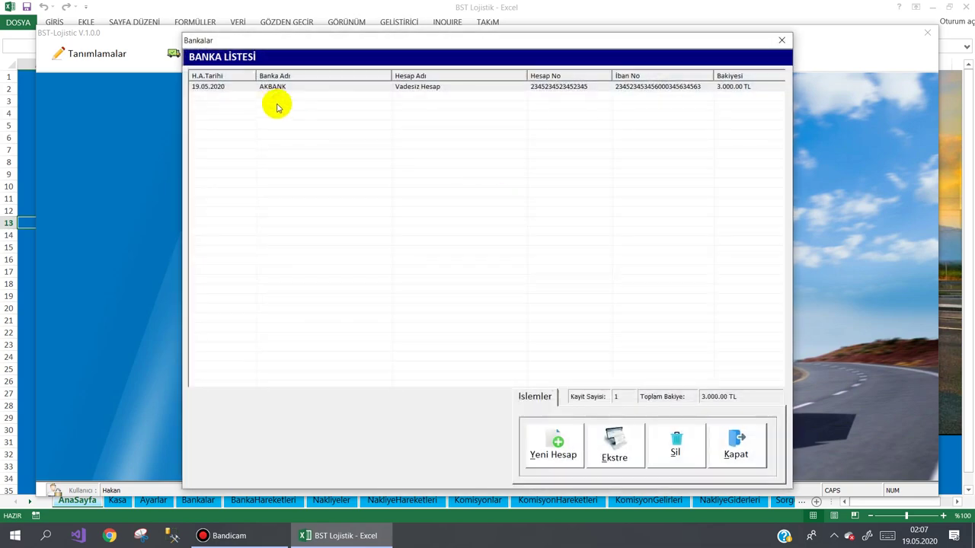
double_click(268, 89)
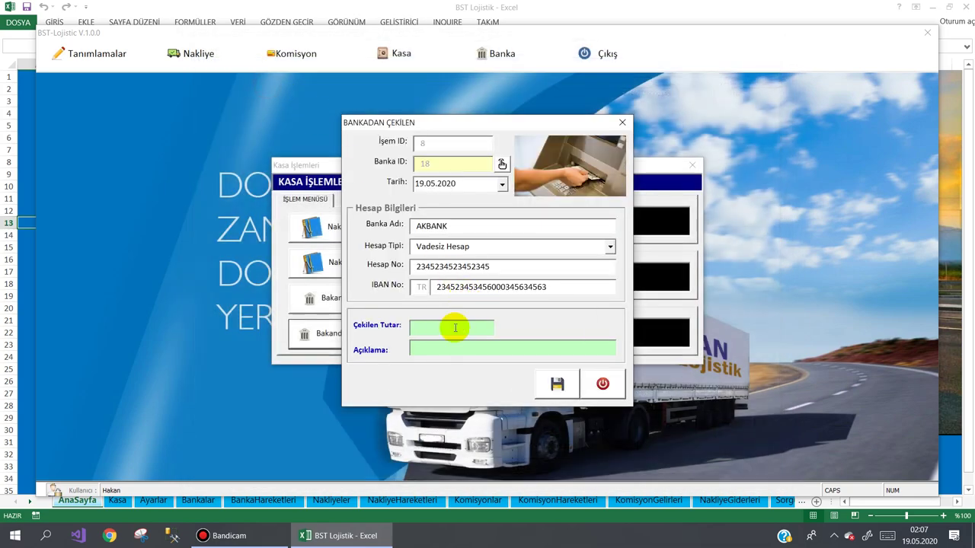
text(3000)
click(557, 384)
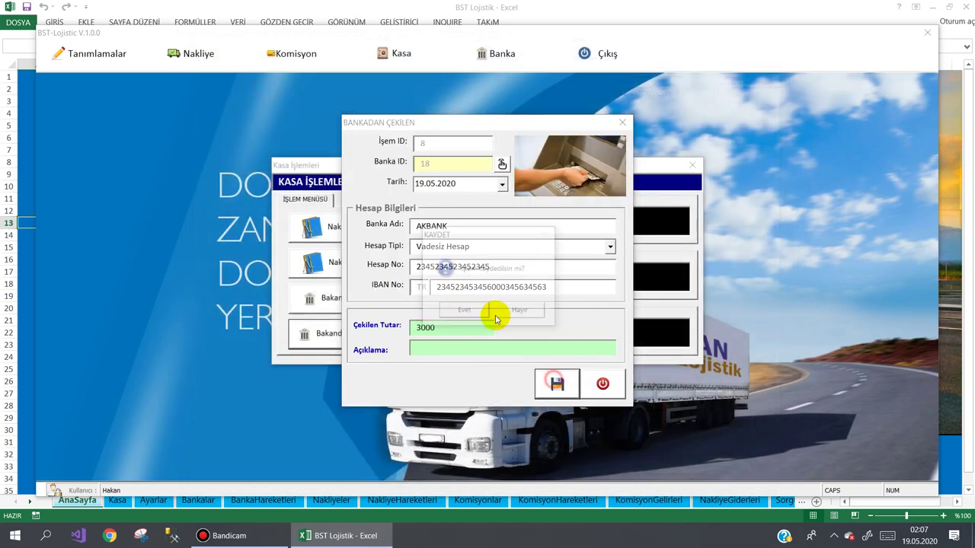
click(468, 308)
click(635, 287)
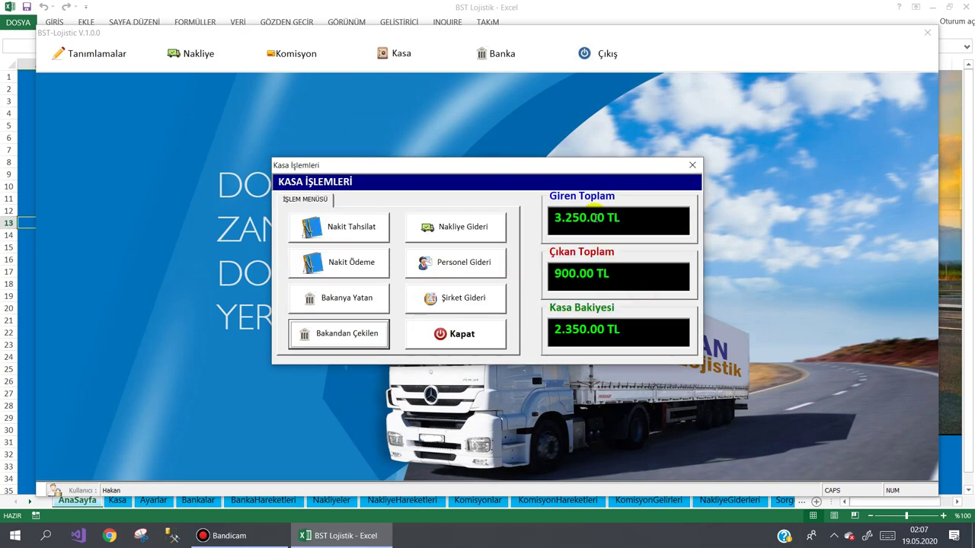
click(461, 335)
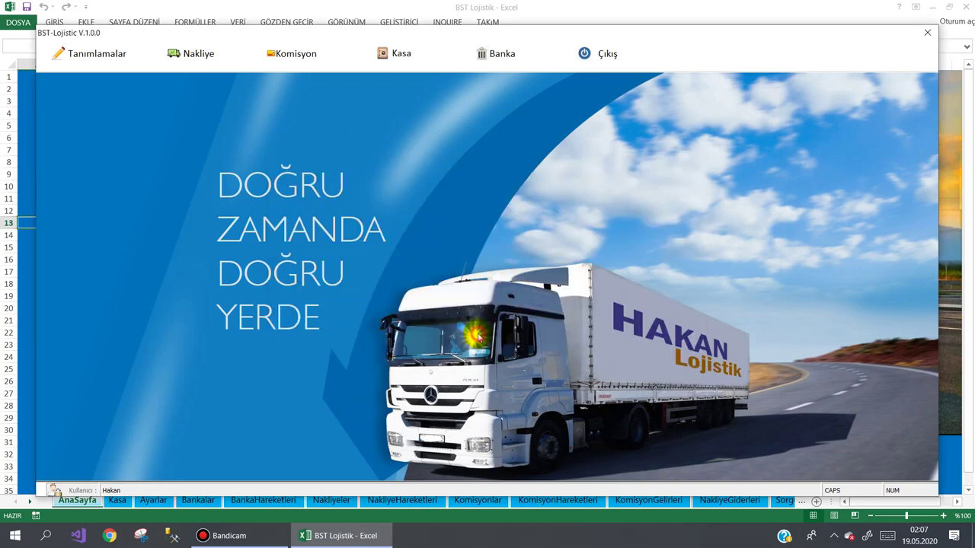
click(499, 53)
click(500, 81)
click(244, 87)
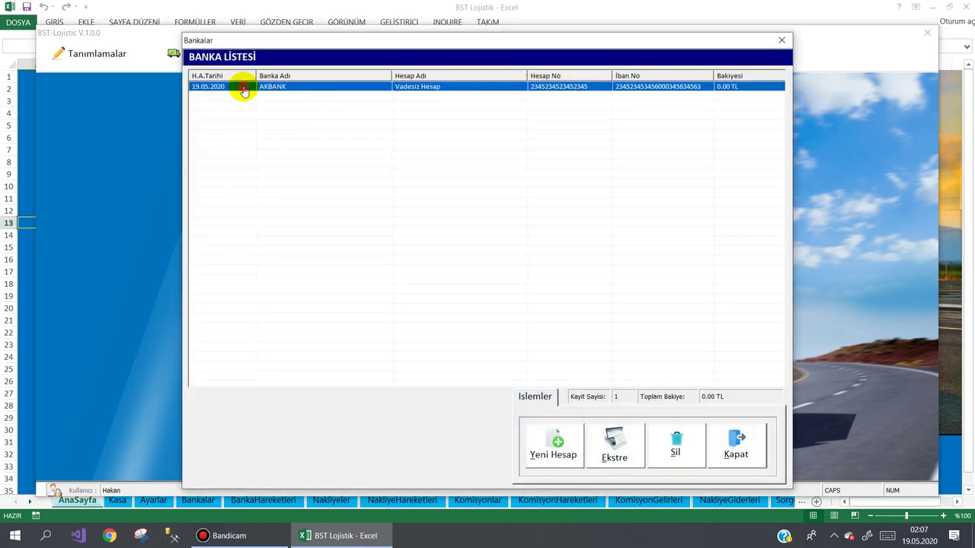
click(597, 429)
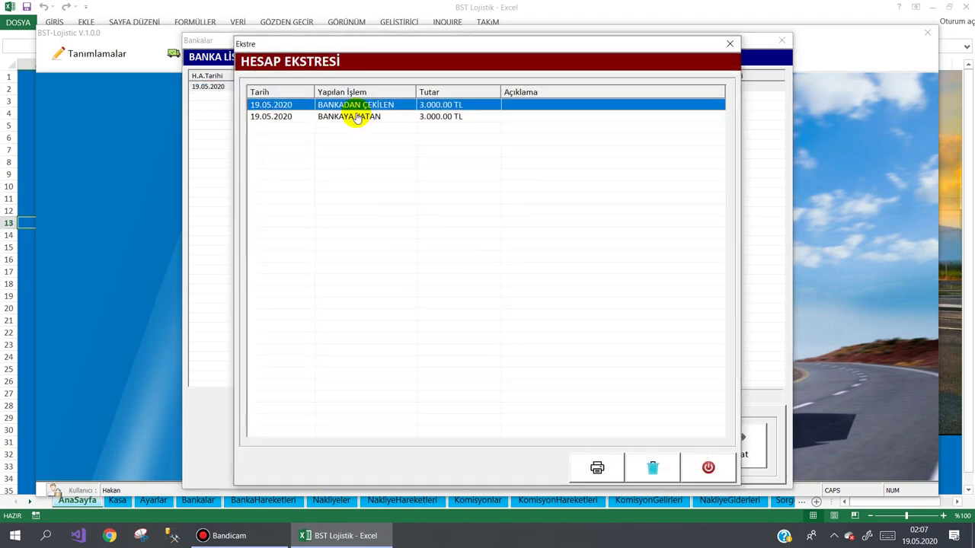
click(364, 118)
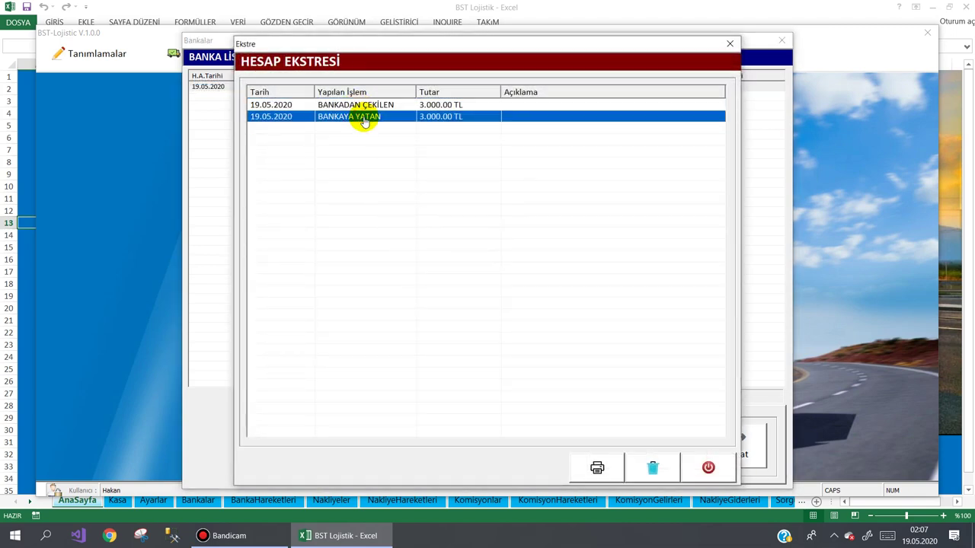
click(370, 104)
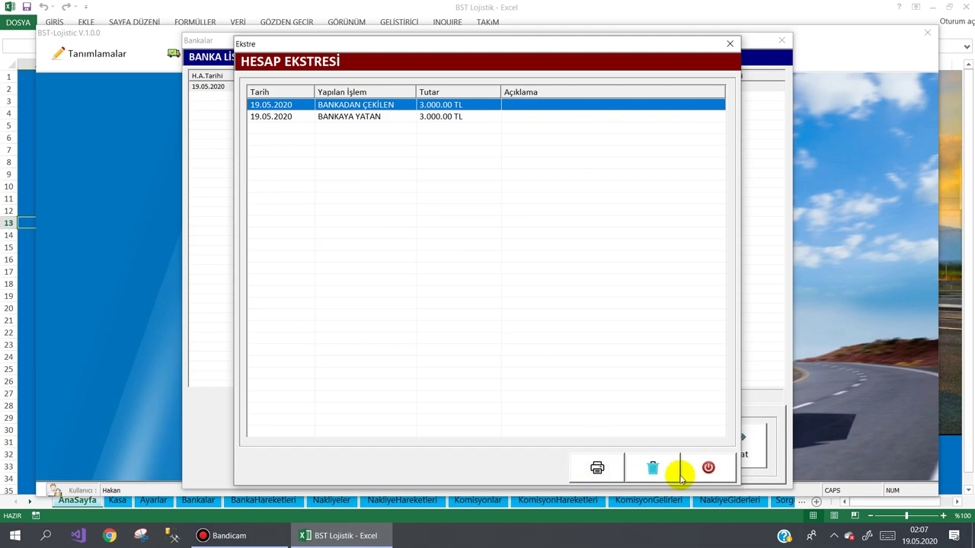
click(707, 466)
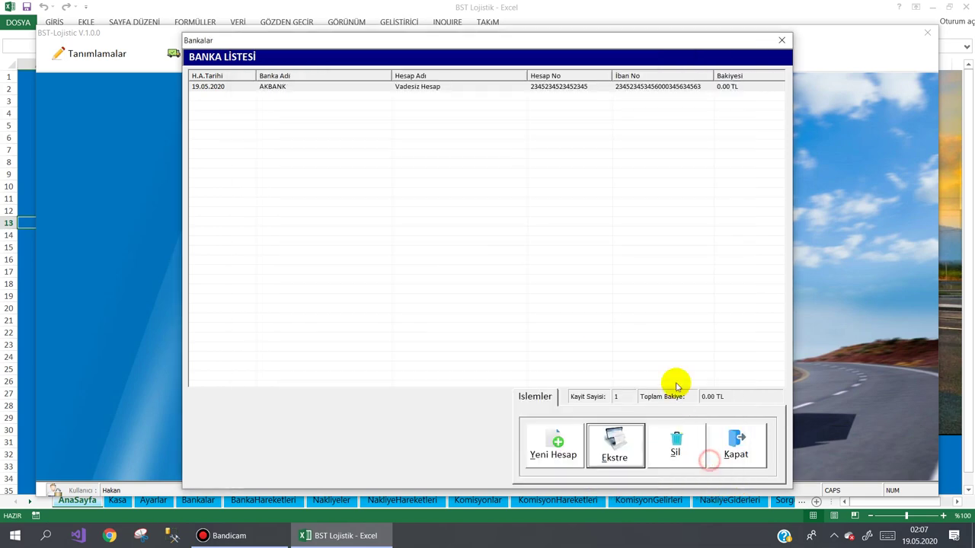
click(728, 454)
Save a 350 TL ELEKTRİK Şirket Gideri, leaving the cash balance at 2,000.00 TL.
click(401, 56)
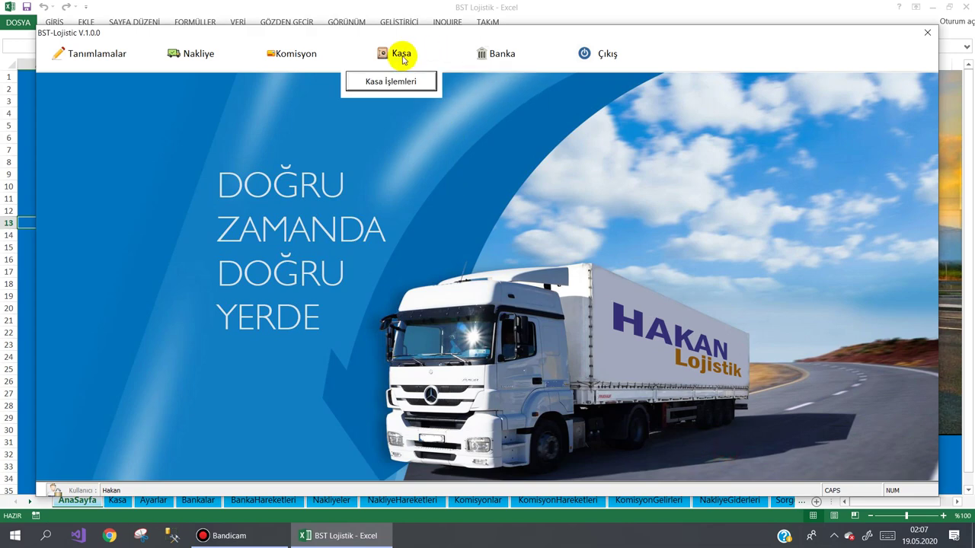
click(392, 84)
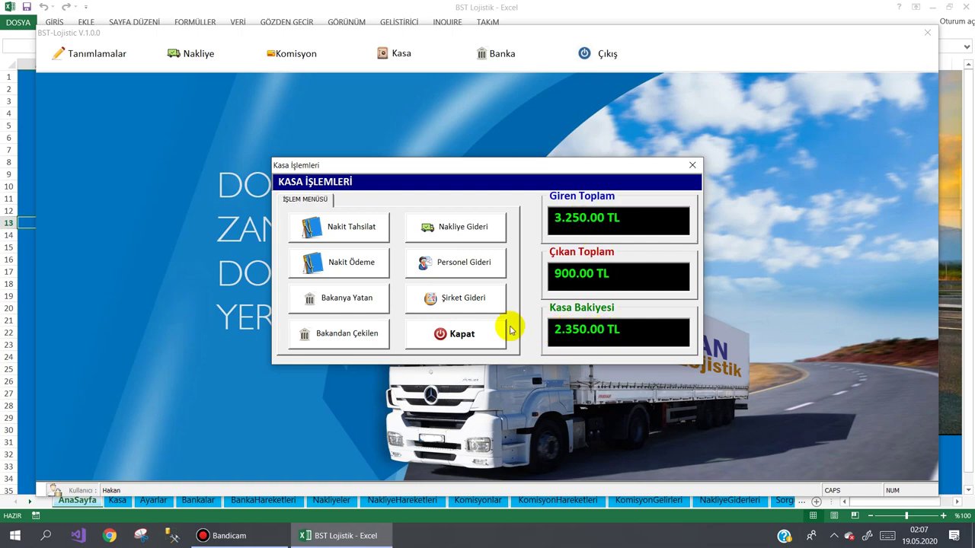
click(457, 298)
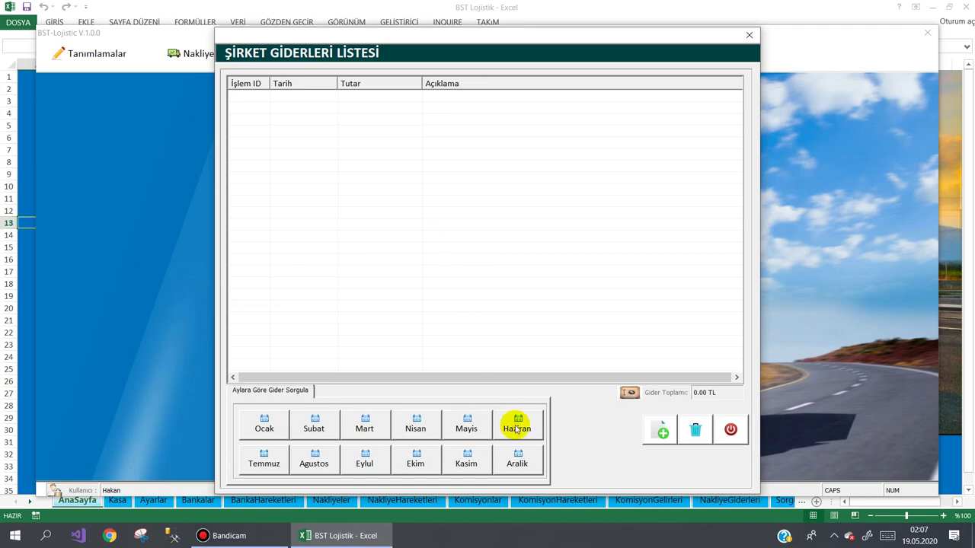
click(657, 430)
text(ELEKTRİK)
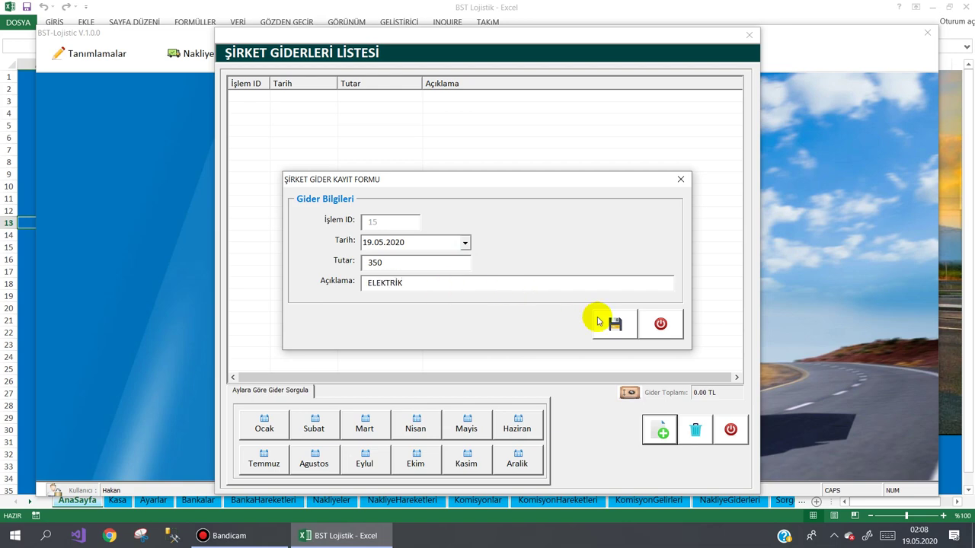
click(605, 321)
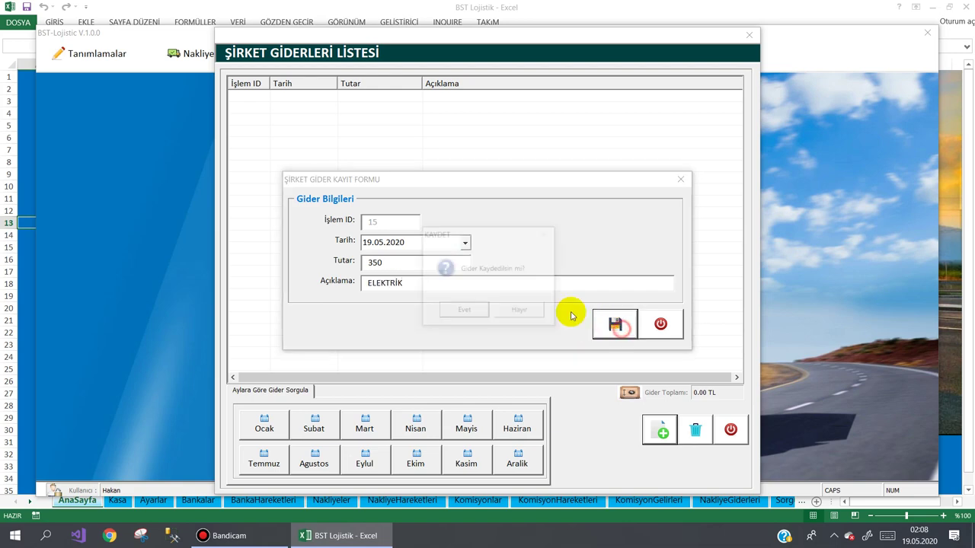
click(468, 310)
click(636, 289)
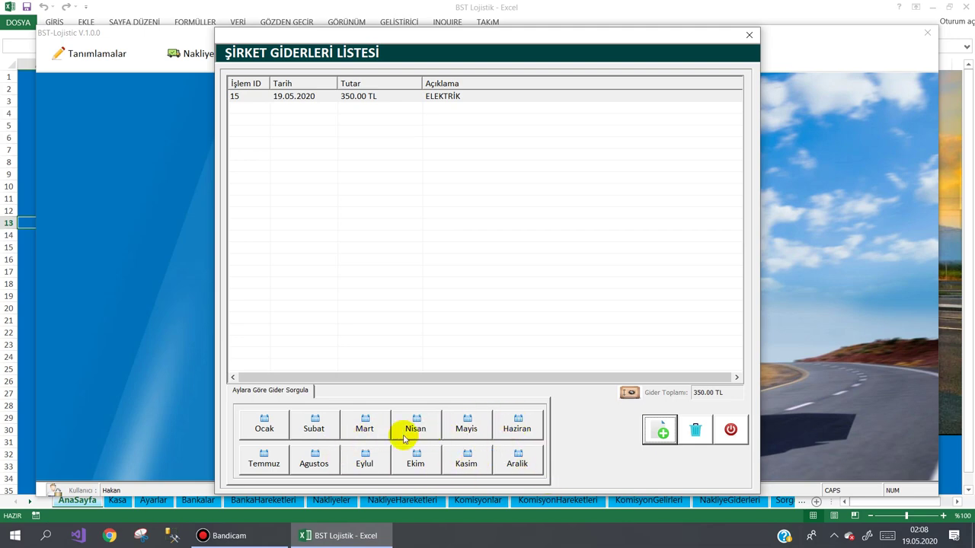
click(728, 432)
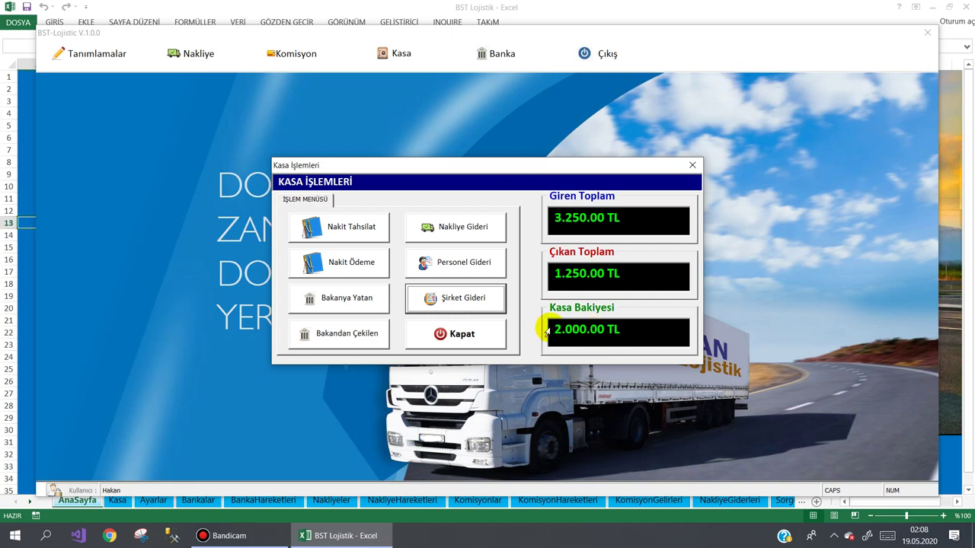
Pay the Muhasebe employee a 400 TL Avans with description AVANS, cash falling to 1,600.00 TL.
click(463, 262)
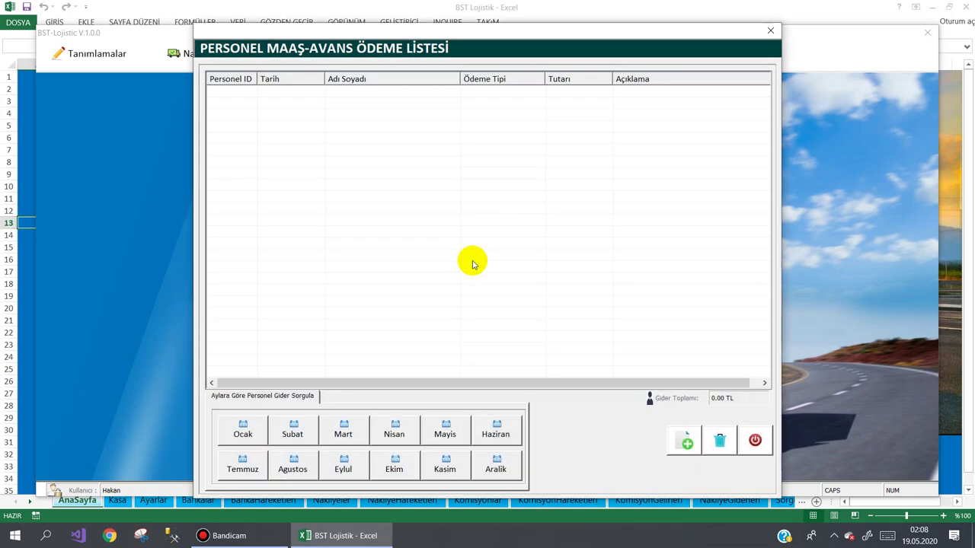
click(685, 440)
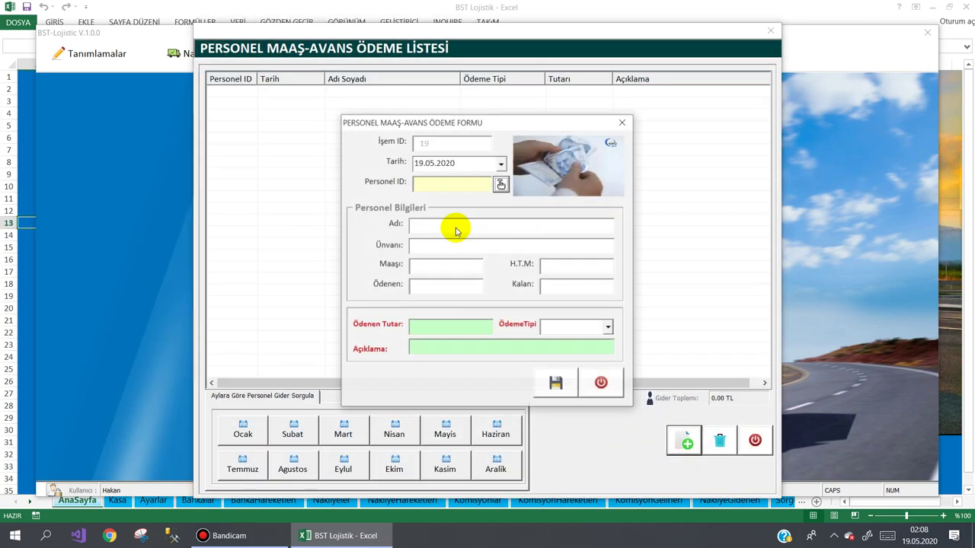
click(500, 185)
click(241, 119)
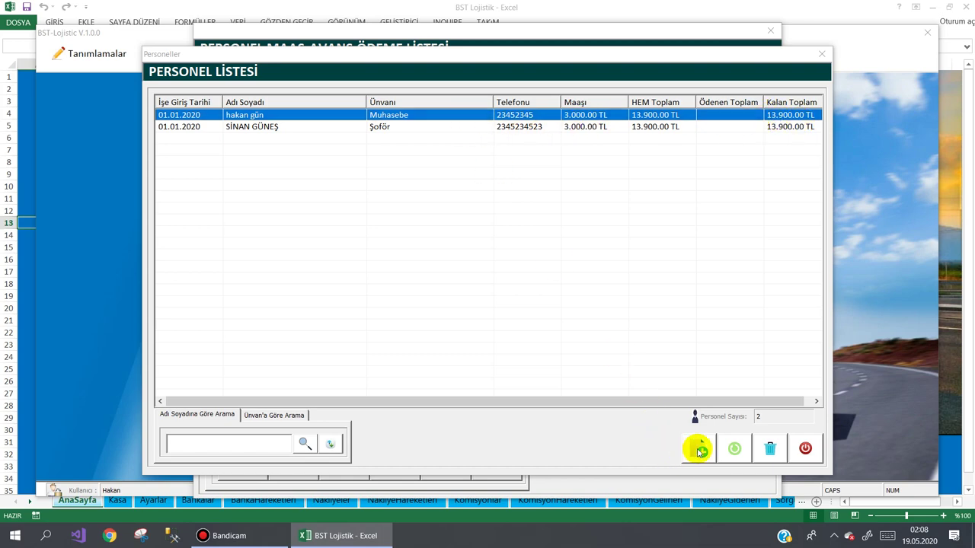
double_click(291, 115)
text(400)
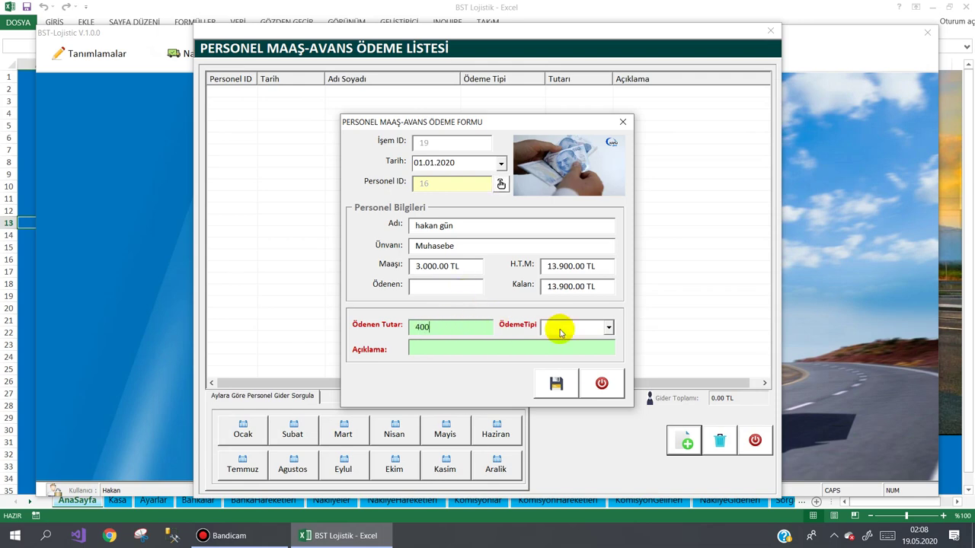
click(601, 326)
click(561, 339)
text(AVANS)
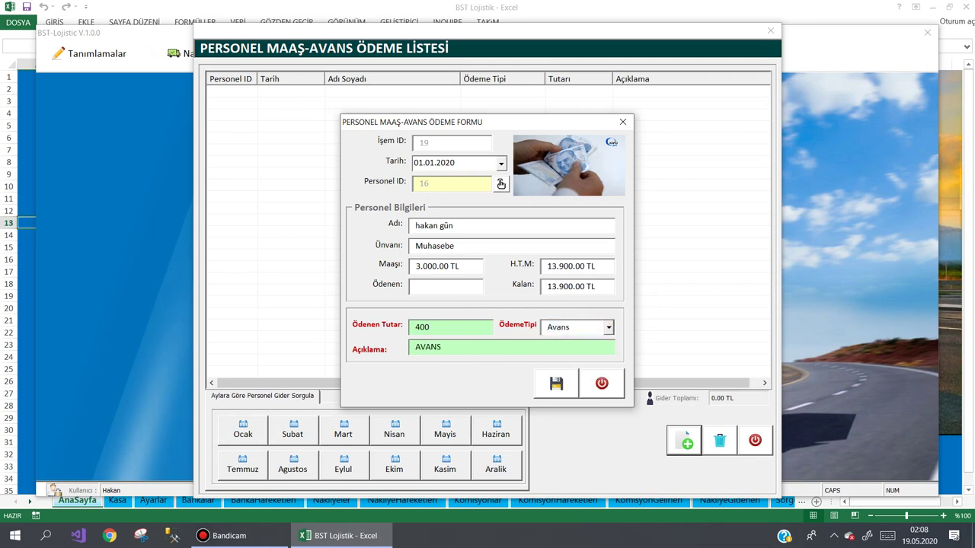
click(555, 384)
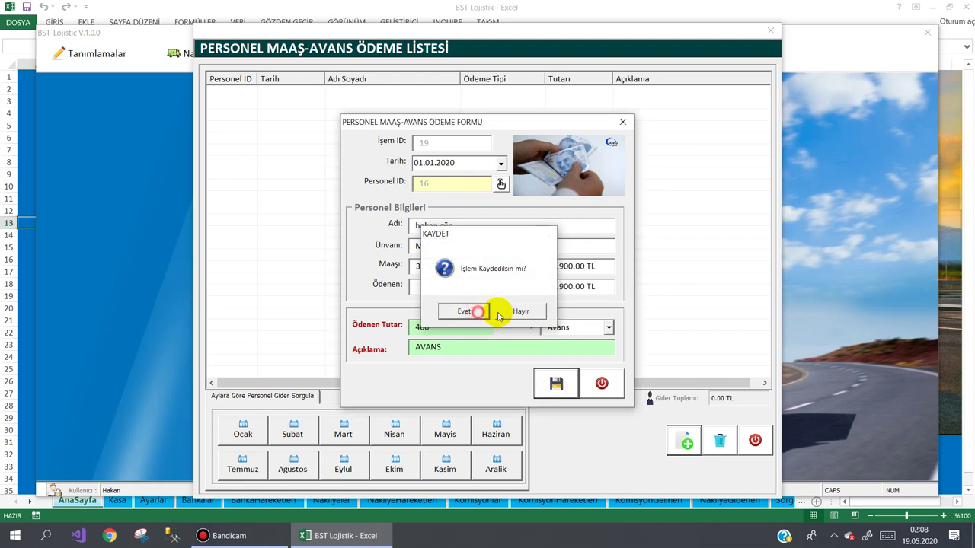
click(467, 311)
click(642, 292)
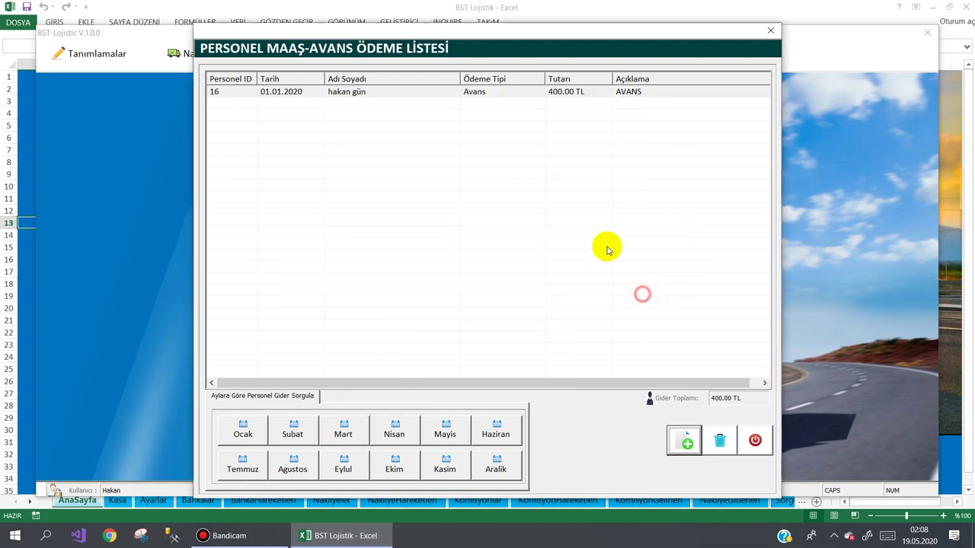
click(756, 441)
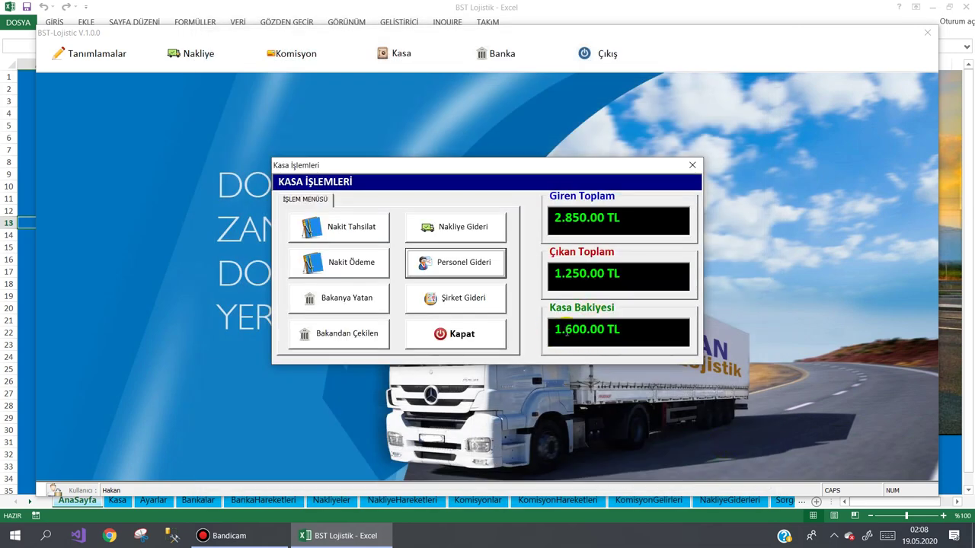
Check the accounting employee in the staff list (400 TL paid, 13.500 TL remaining), then reopen Kasa İşlemleri.
click(435, 332)
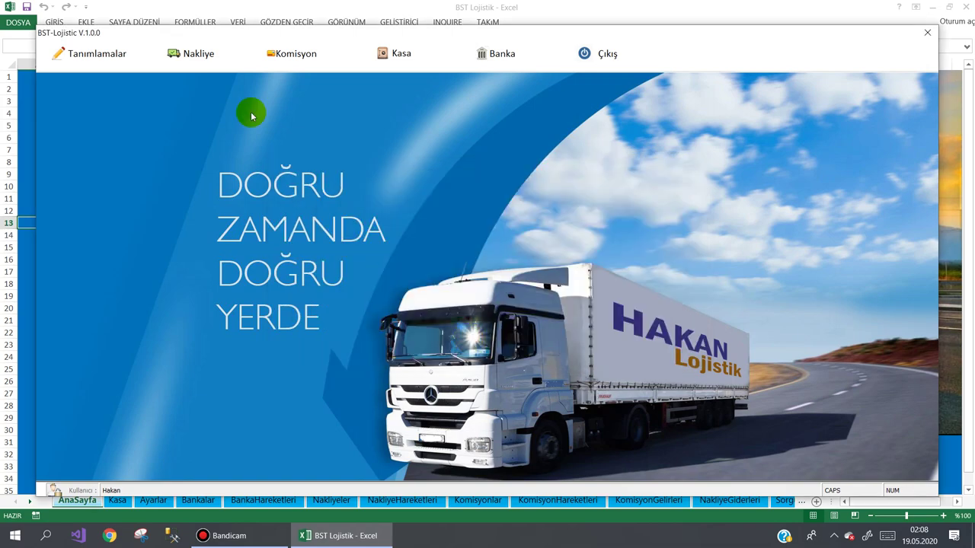
click(122, 57)
click(97, 131)
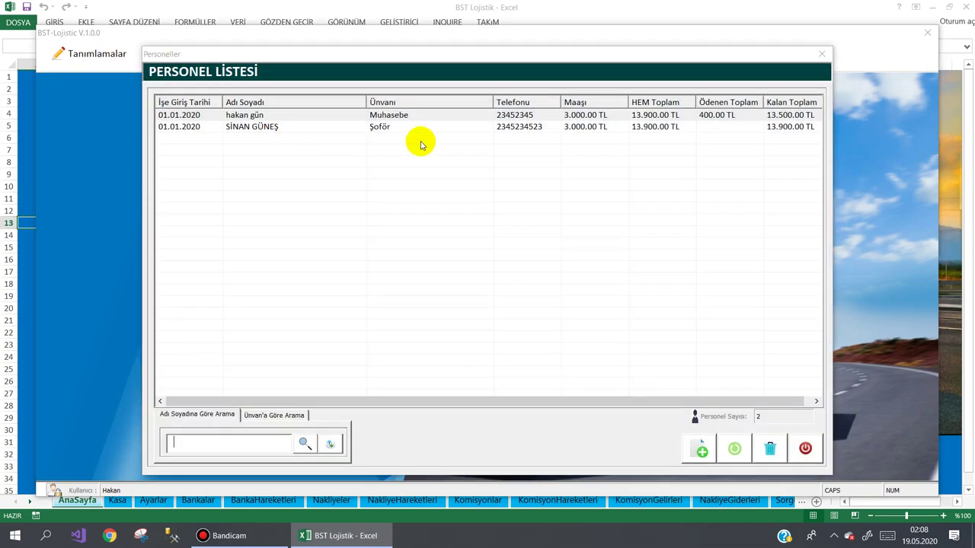
click(437, 119)
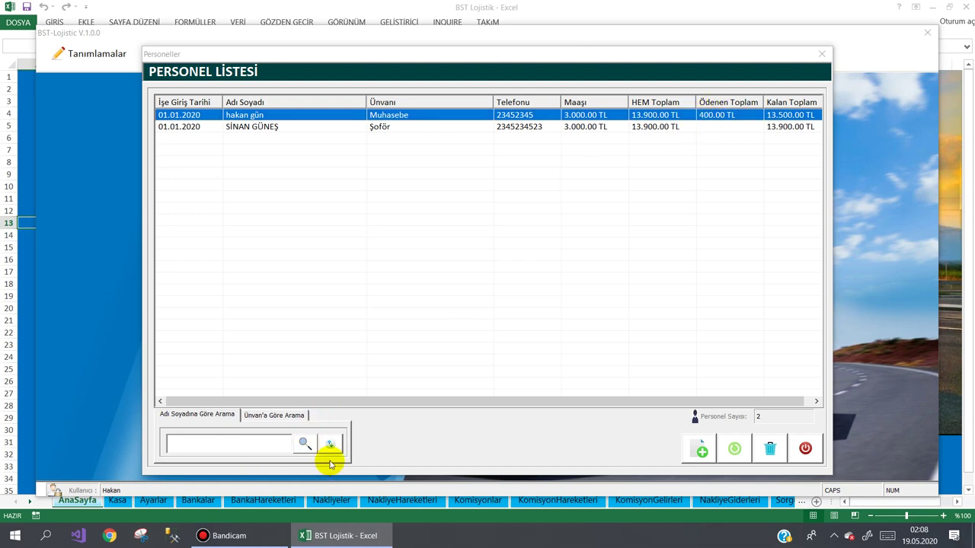
click(804, 451)
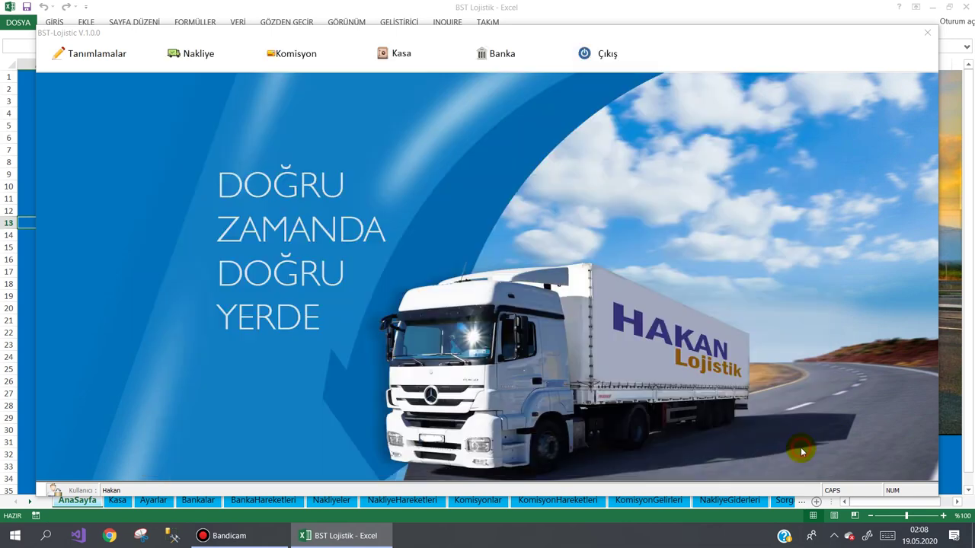
mouse_move(401, 55)
click(404, 85)
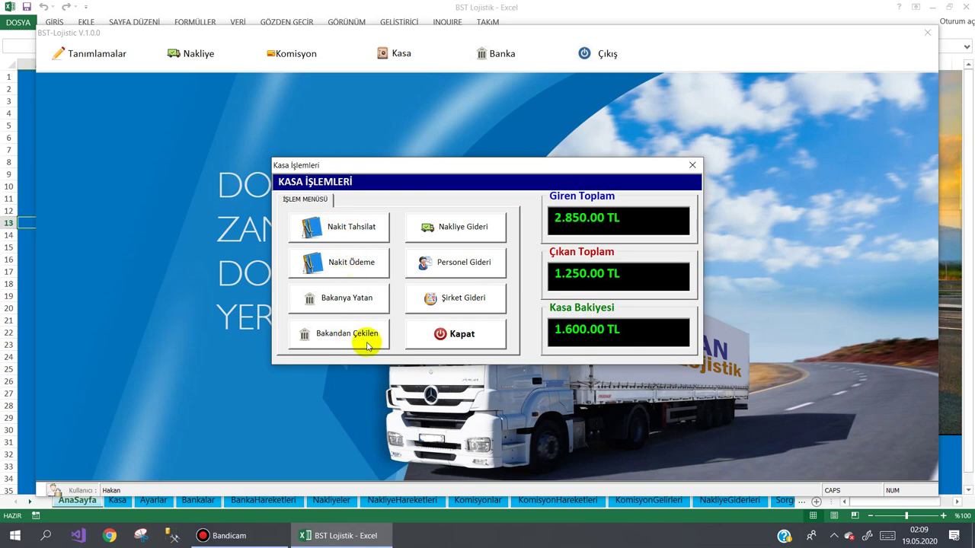
Review the cash operations summary again, then the Komisyon Raporu commission income list.
click(461, 334)
click(424, 59)
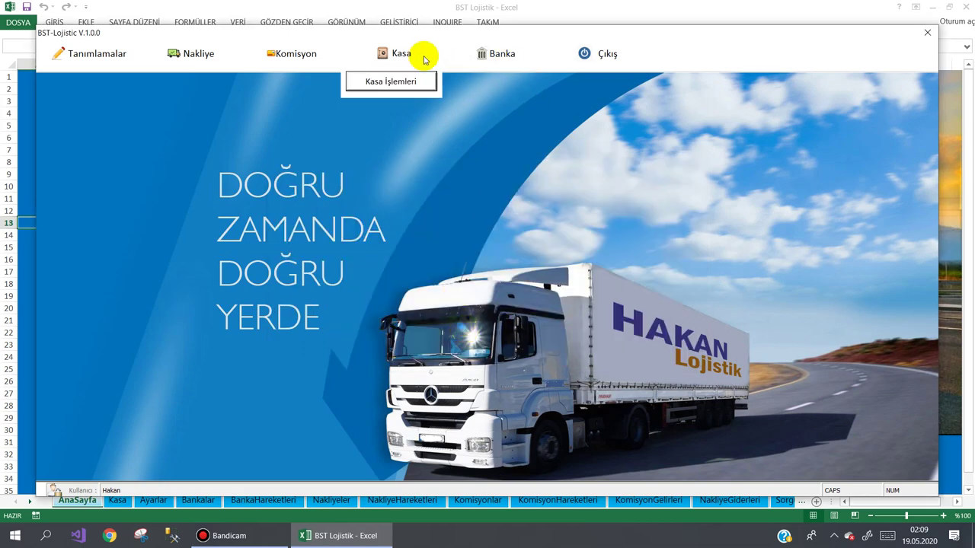
click(388, 82)
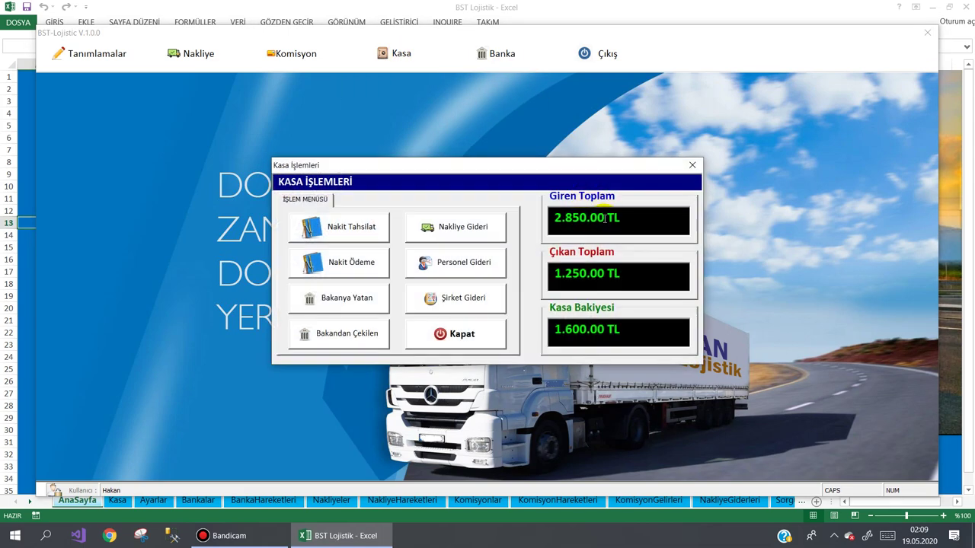
click(452, 331)
click(298, 54)
click(294, 132)
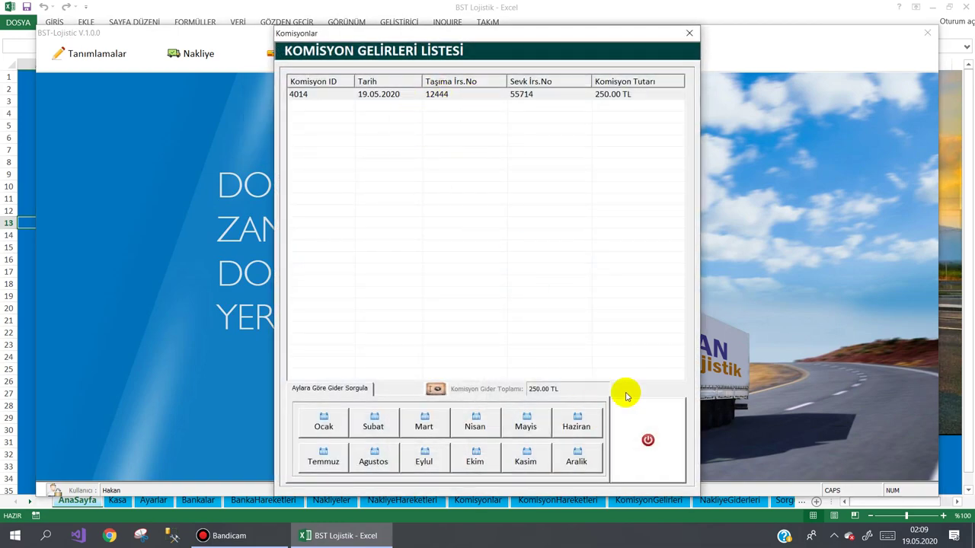
click(647, 439)
click(206, 59)
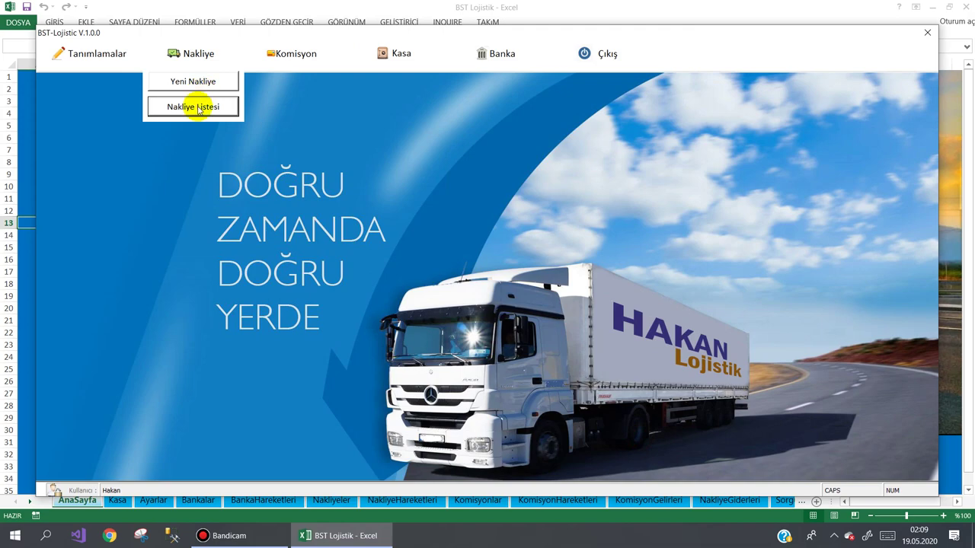
click(114, 61)
click(95, 102)
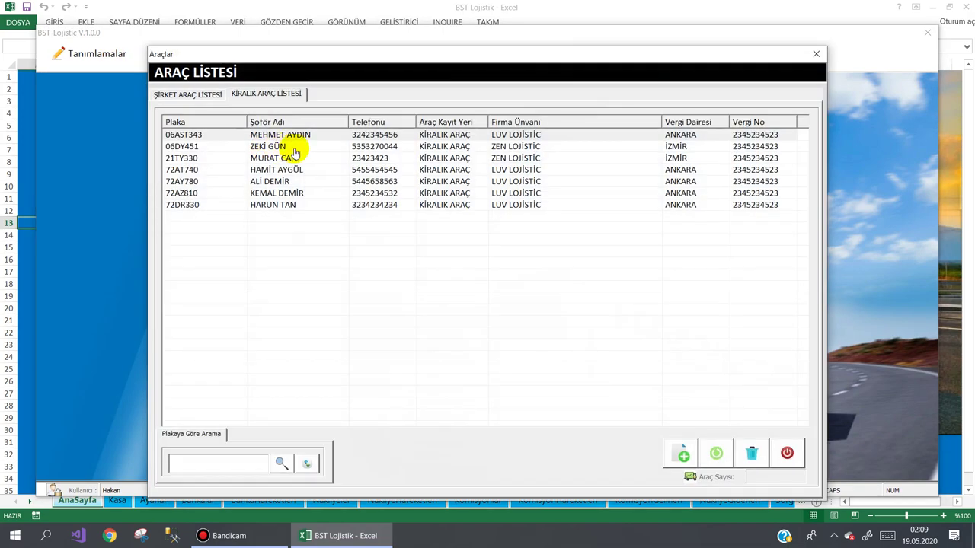
click(189, 95)
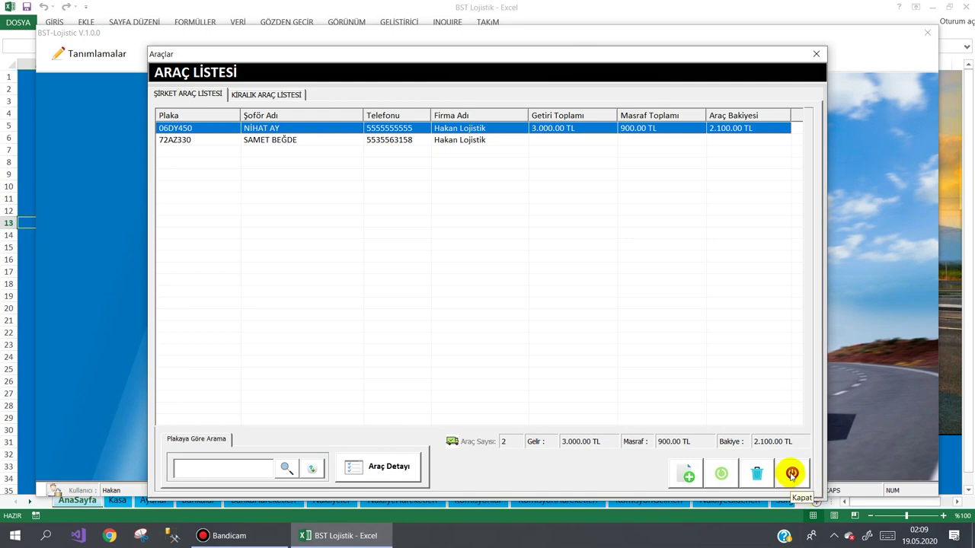
click(389, 473)
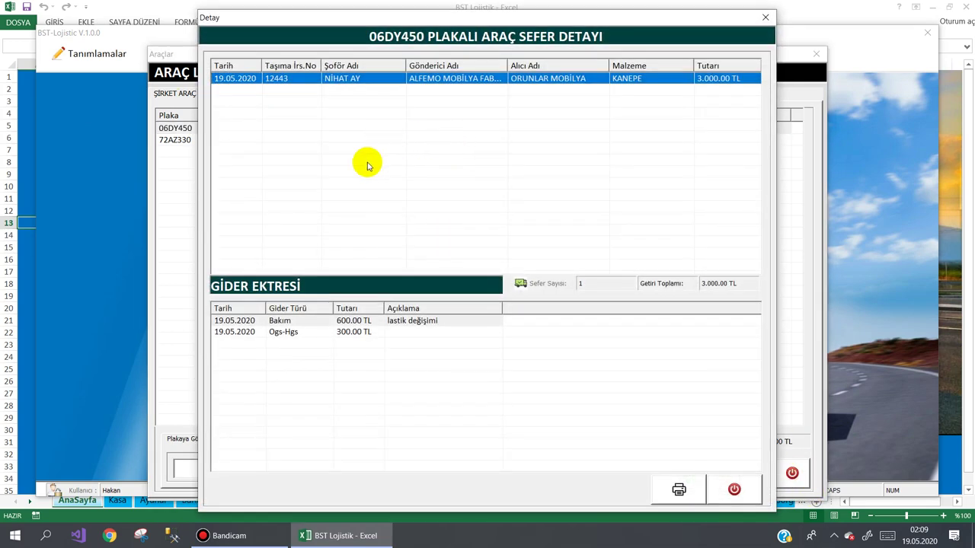
click(734, 490)
Close the vehicle list and view the program information under Çıkış > Hakkında.
click(792, 473)
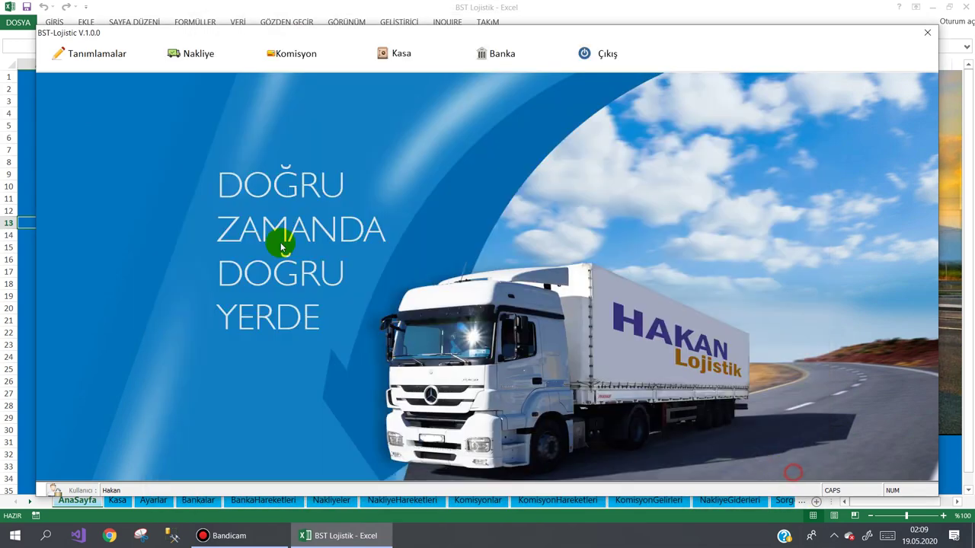
click(82, 61)
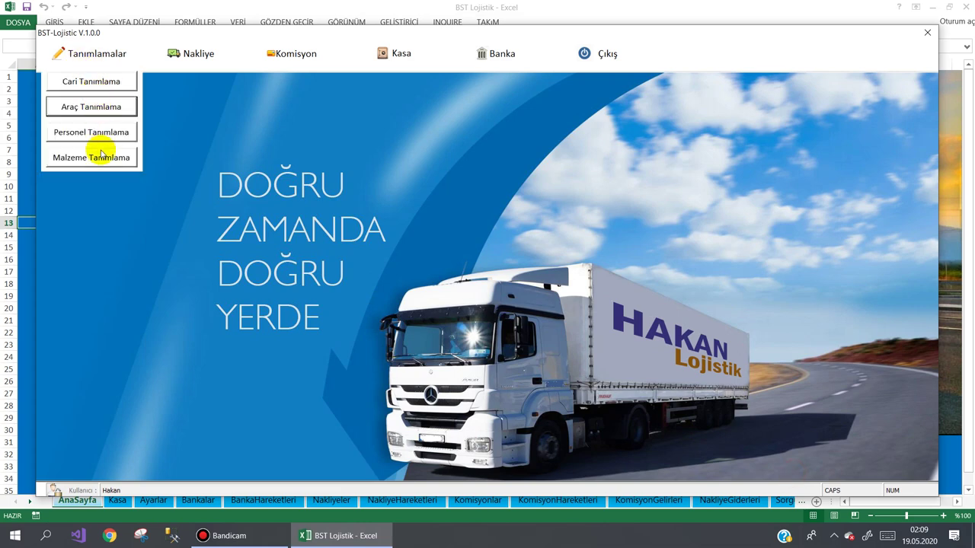
mouse_move(591, 73)
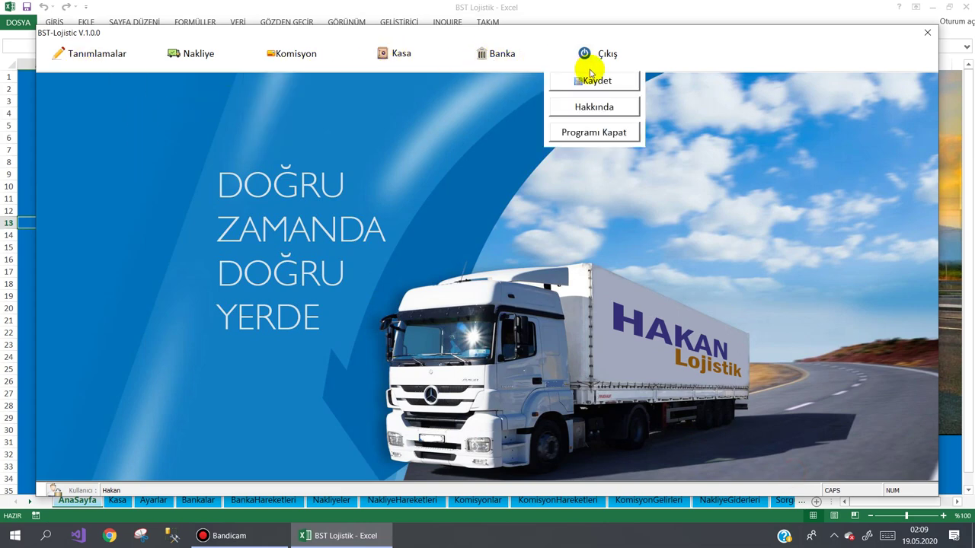
click(592, 107)
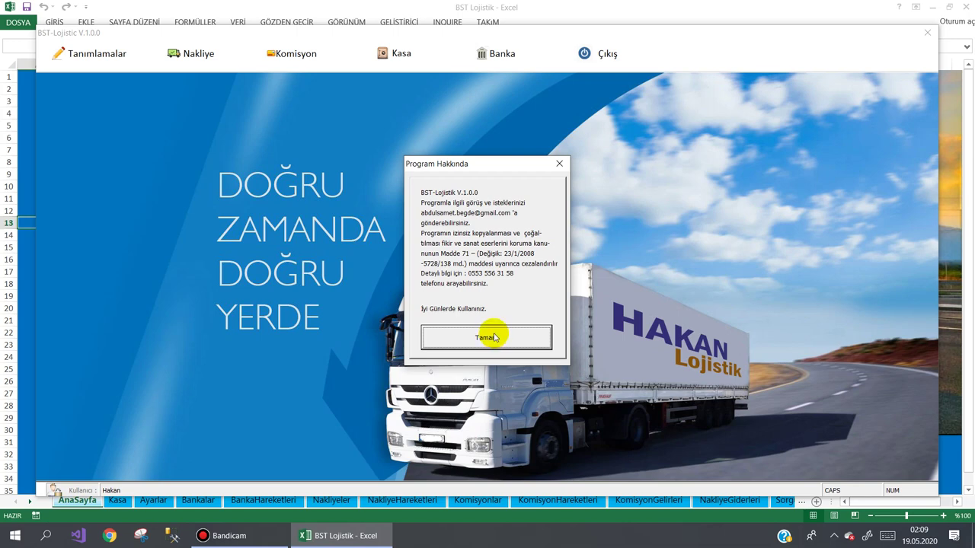
click(487, 337)
Save the BST-Lojistik workbook, close the program form, and reopen it with the Program button.
click(598, 52)
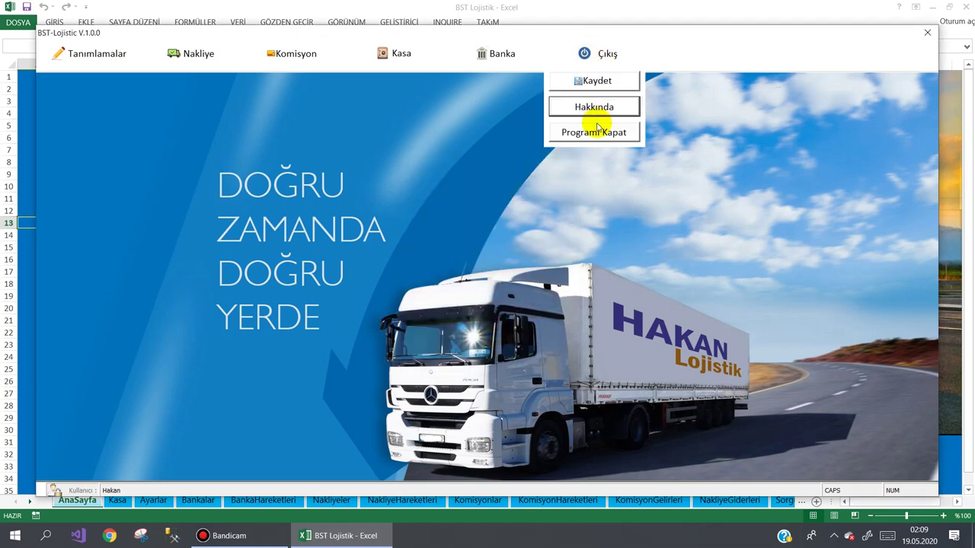
click(583, 80)
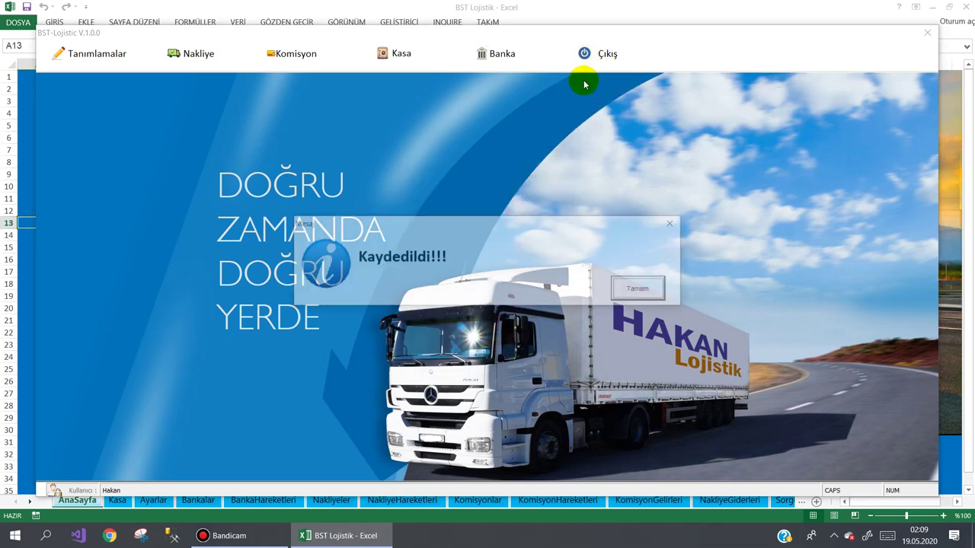
click(626, 284)
click(587, 46)
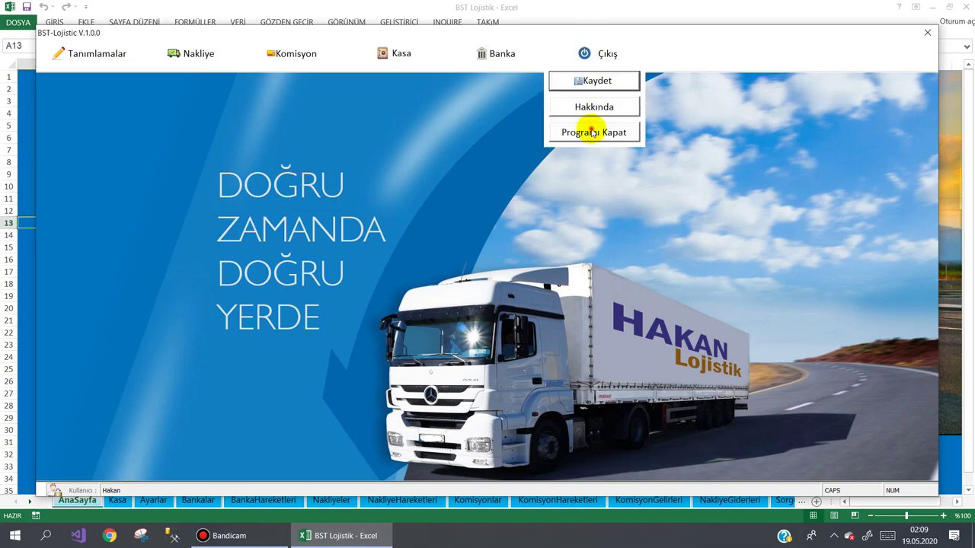
click(590, 132)
click(183, 252)
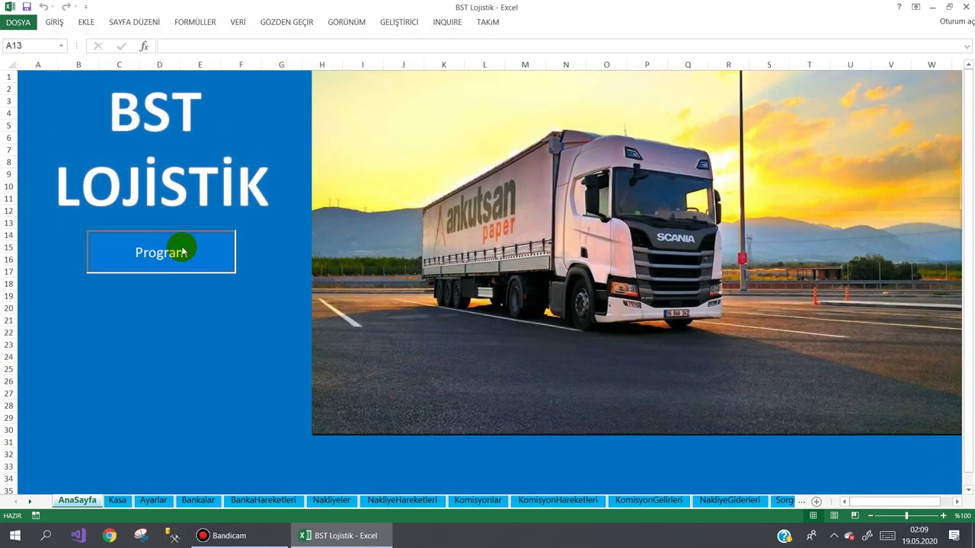
Bring up the Bandicam window from the taskbar to see the saved mp4 recording.
click(229, 537)
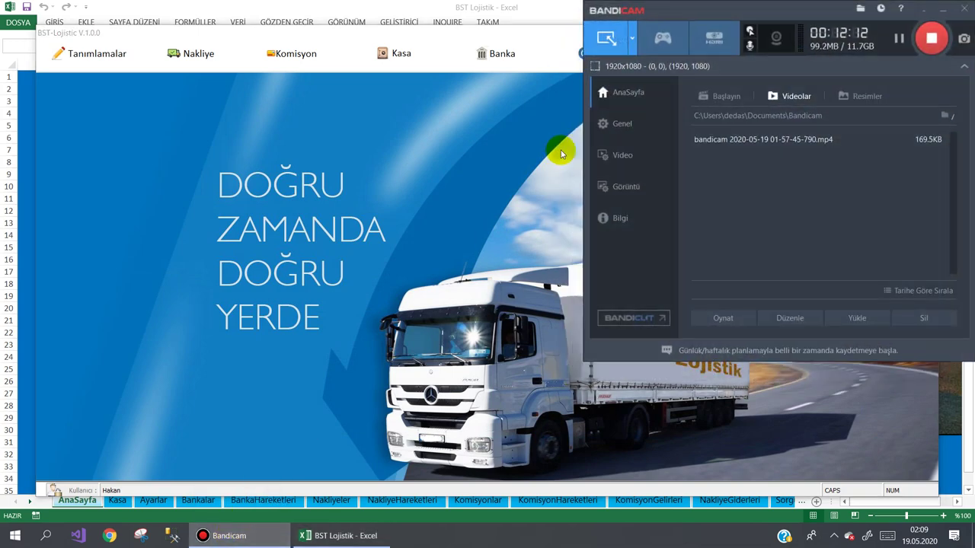